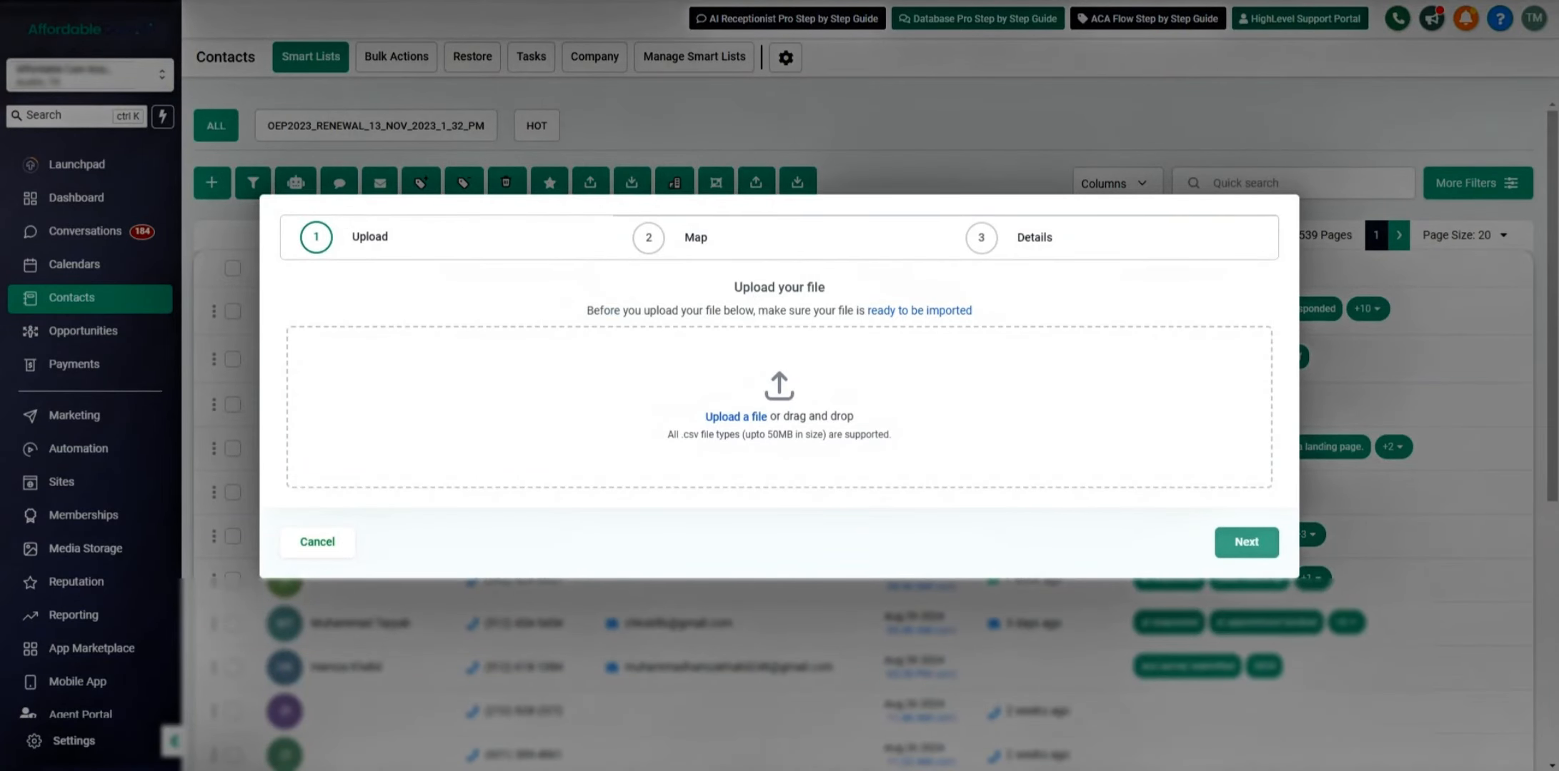
Upload filesaver-All_Sep 10 24 8_11 pm.csv from the recent downloads as the contact import file and continue to column mapping.
{"action": "key", "text": "ctrl+j"}
{"action": "left_click_drag", "start_coordinate": [1358, 53], "coordinate": [1089, 316]}
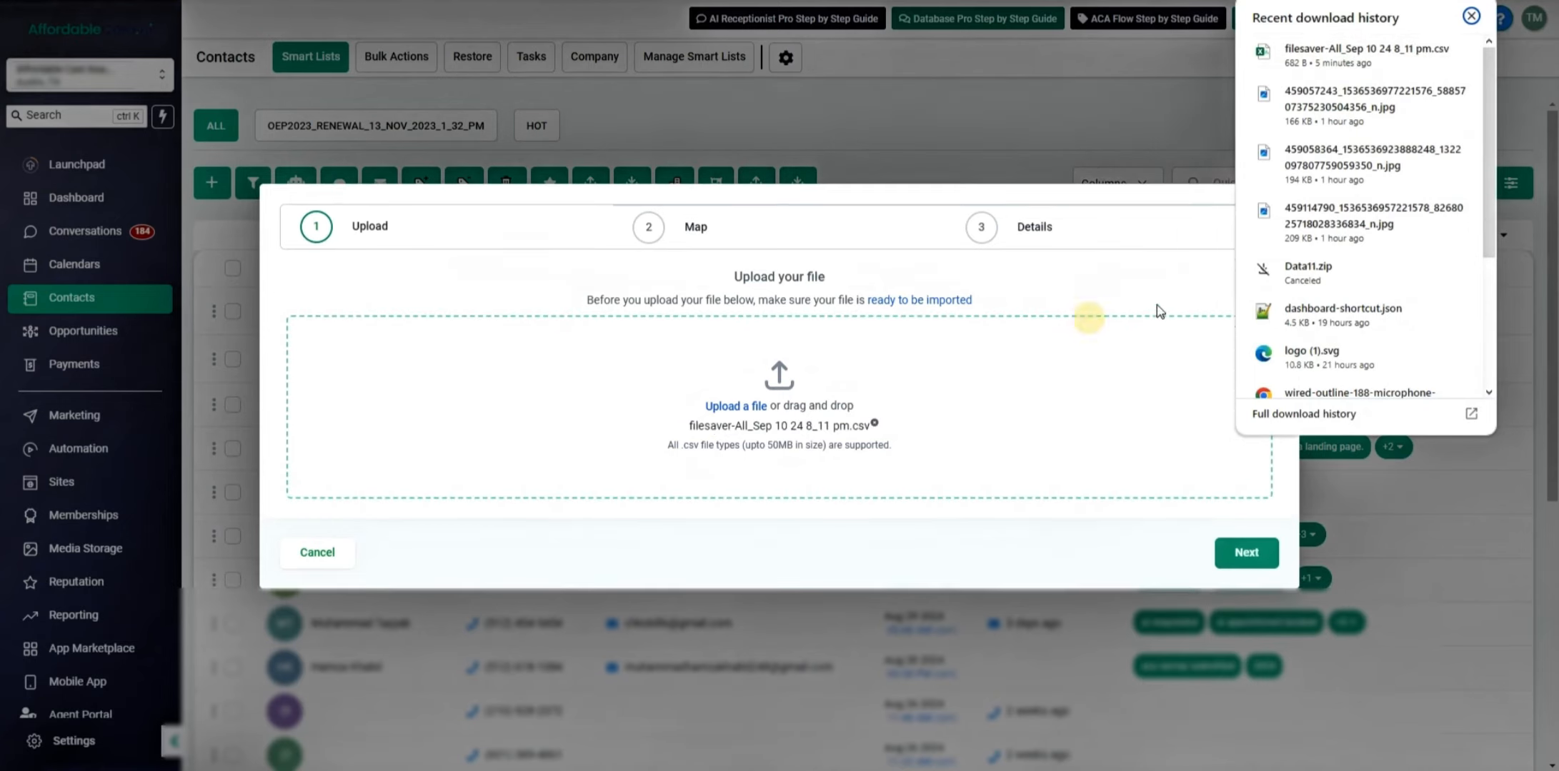
{"action": "left_click", "coordinate": [1141, 113]}
{"action": "left_click", "coordinate": [1247, 552]}
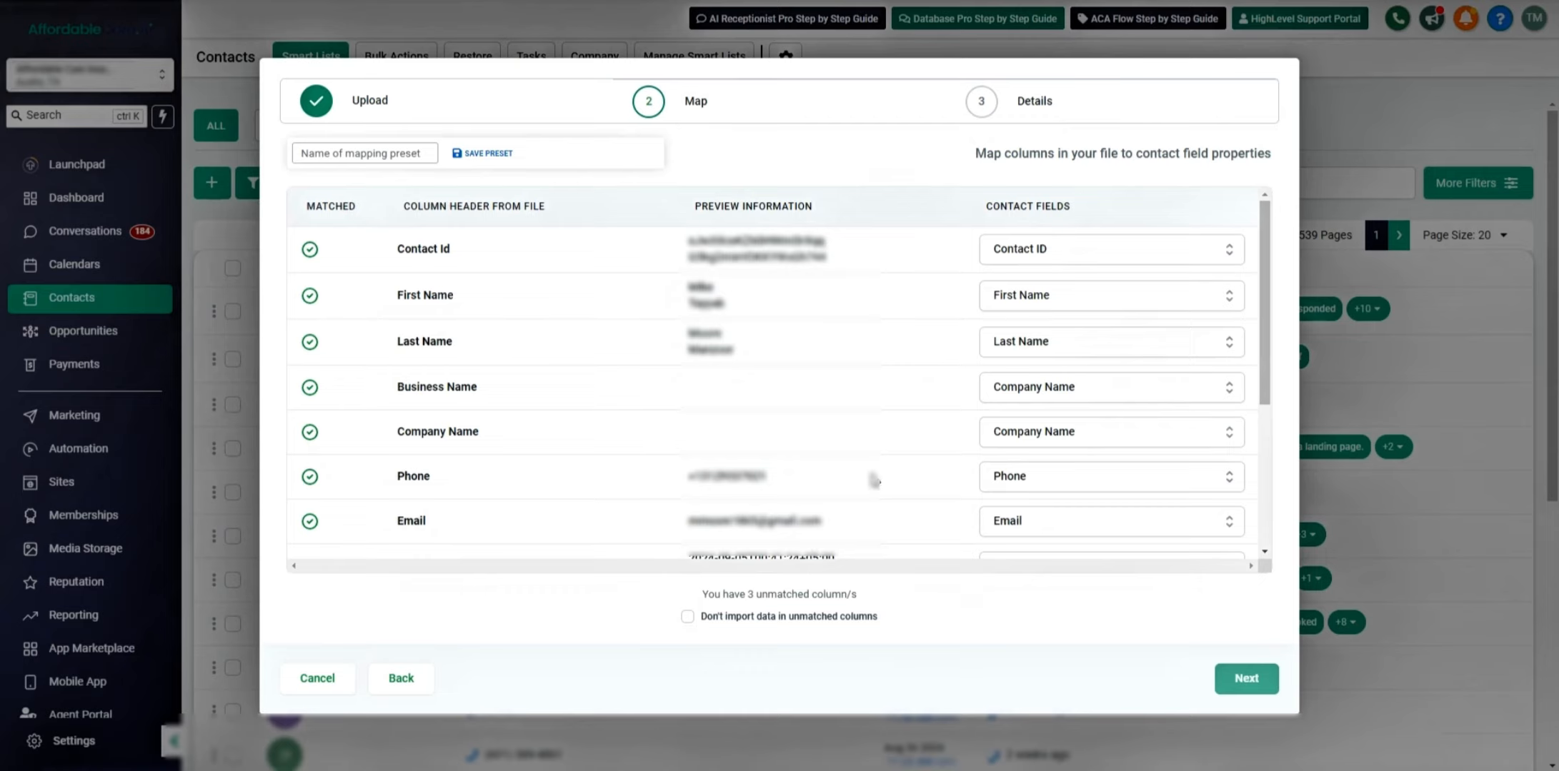
Review the mapping of file columns to contact fields, continue to the final details and expand the advanced import options.
{"action": "scroll", "coordinate": [871, 480], "scroll_direction": "down", "scroll_amount": 1}
{"action": "left_click", "coordinate": [780, 626]}
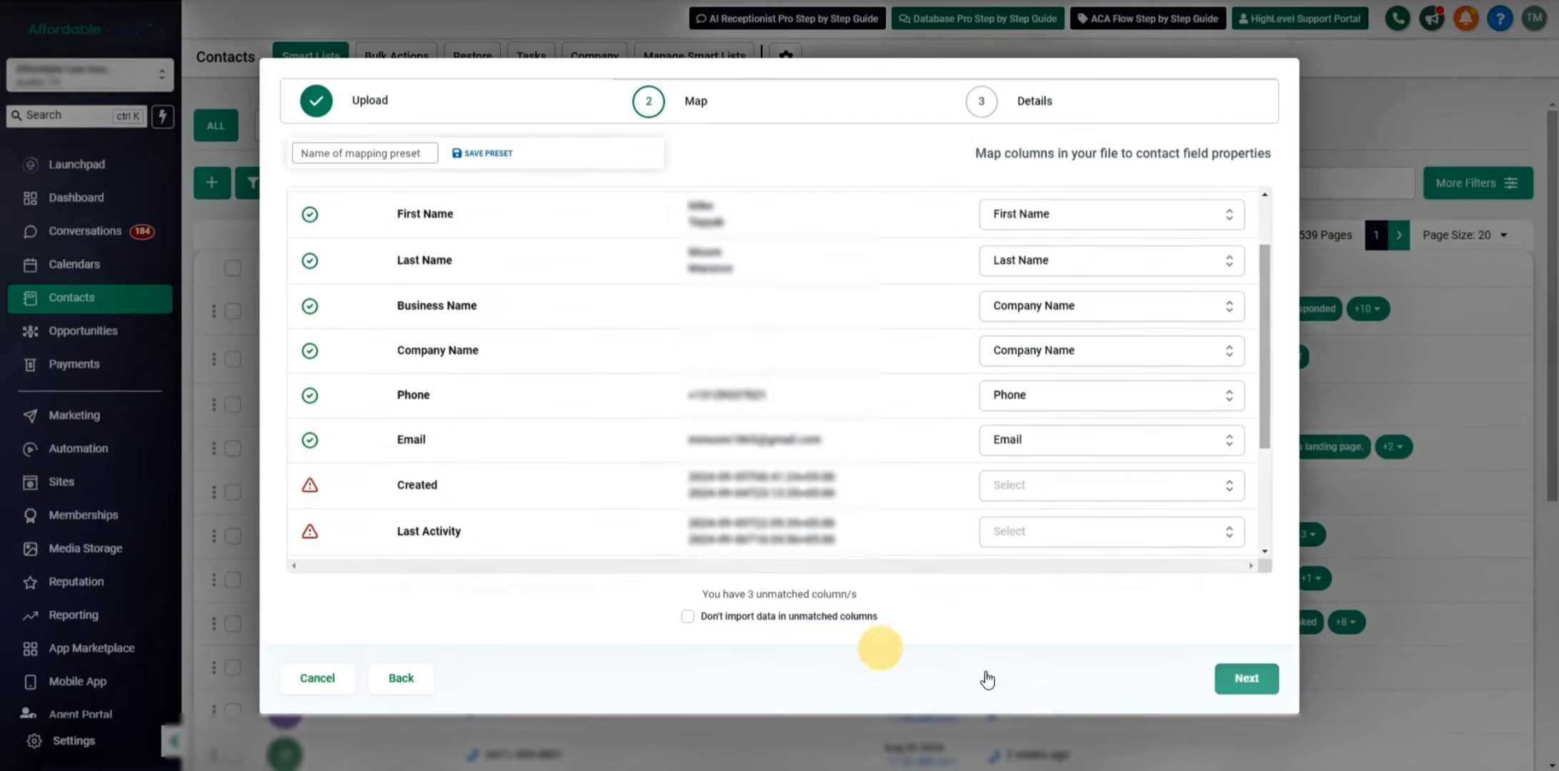
{"action": "scroll", "coordinate": [836, 560], "scroll_direction": "up", "scroll_amount": 2}
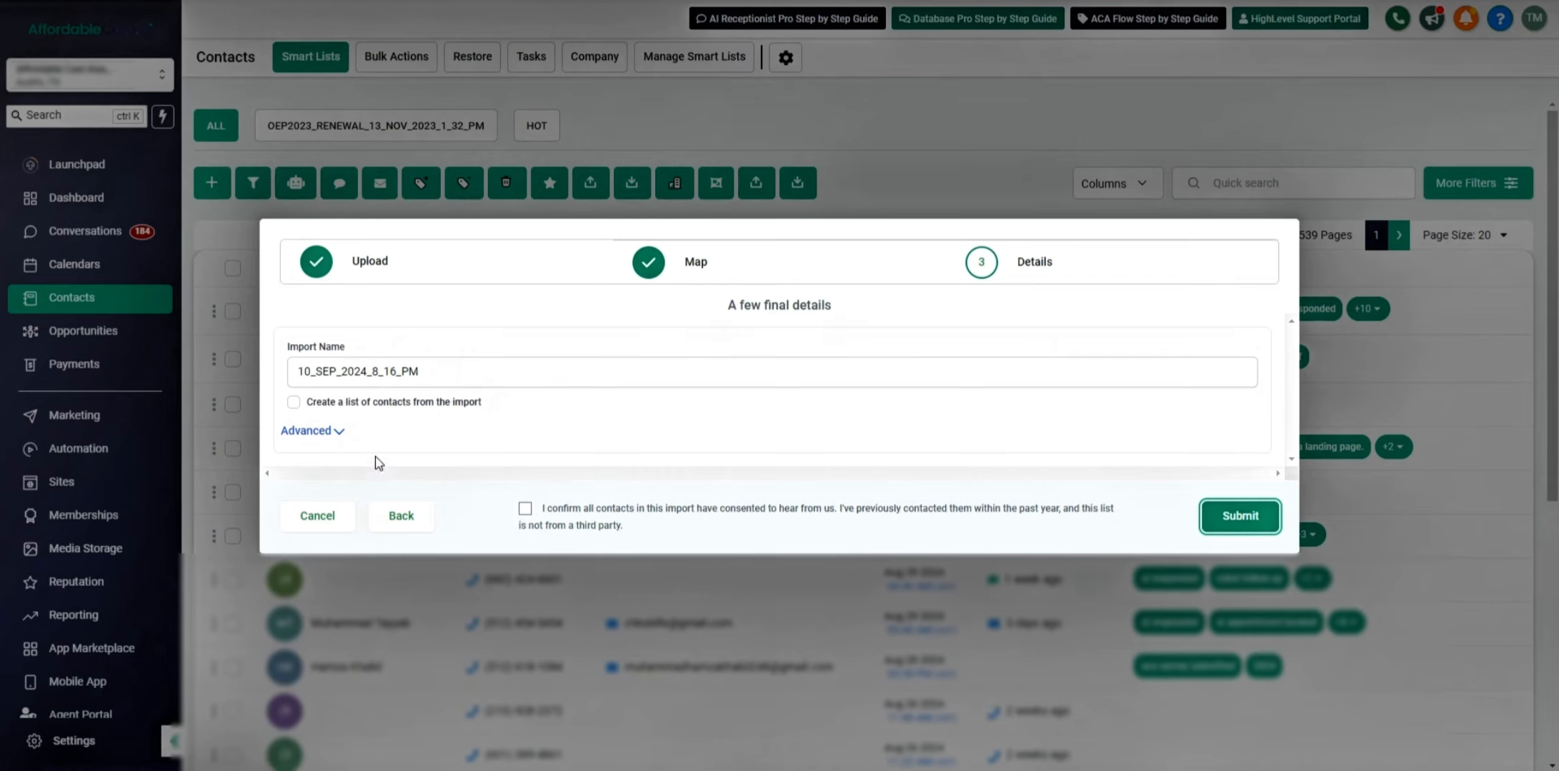
{"action": "left_click", "coordinate": [307, 431]}
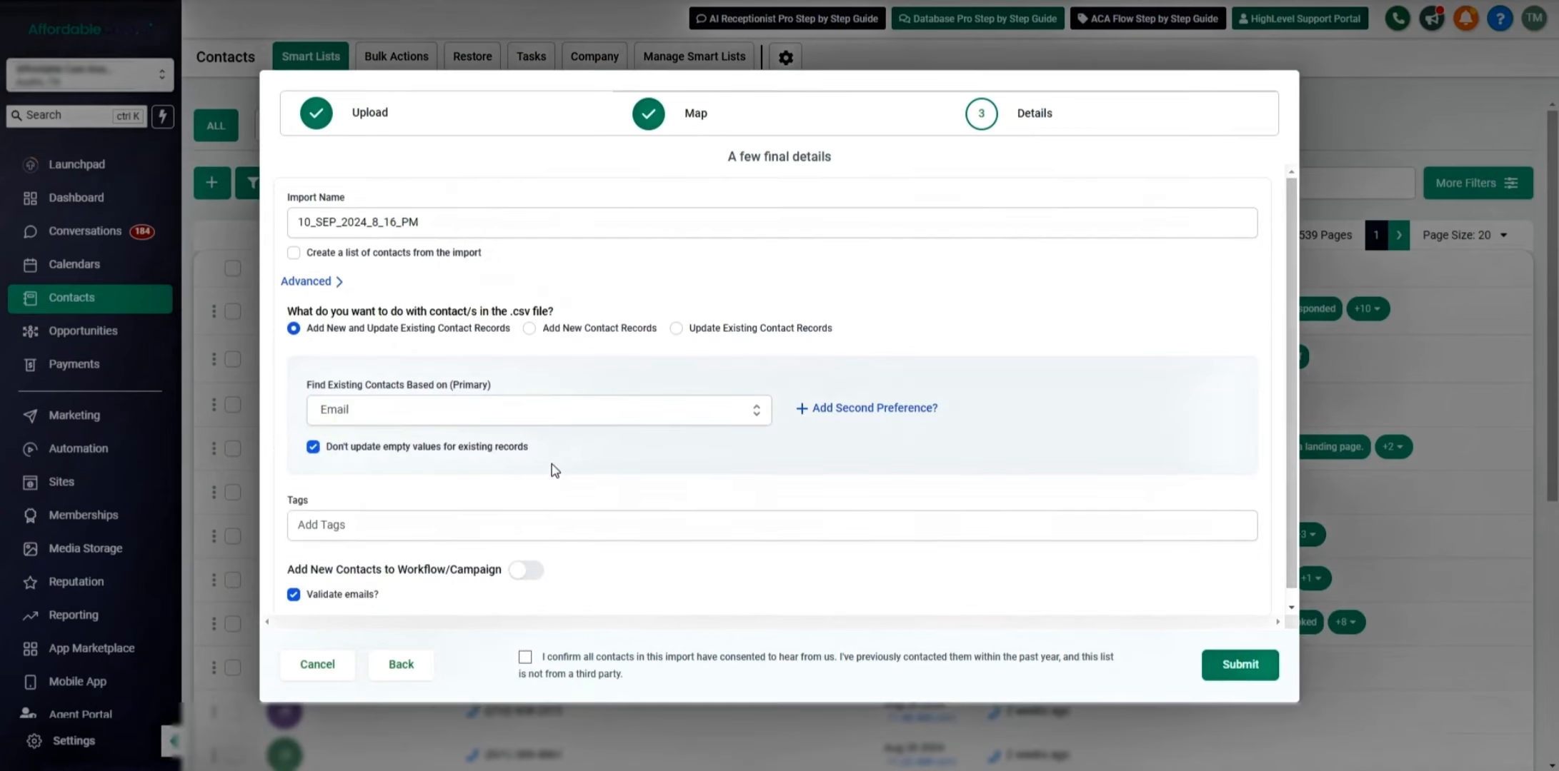
Add the dmi_citizenship tag to the imported contacts, and remove it again.
{"action": "scroll", "coordinate": [655, 450], "scroll_direction": "down", "scroll_amount": 1}
{"action": "left_click", "coordinate": [412, 522]}
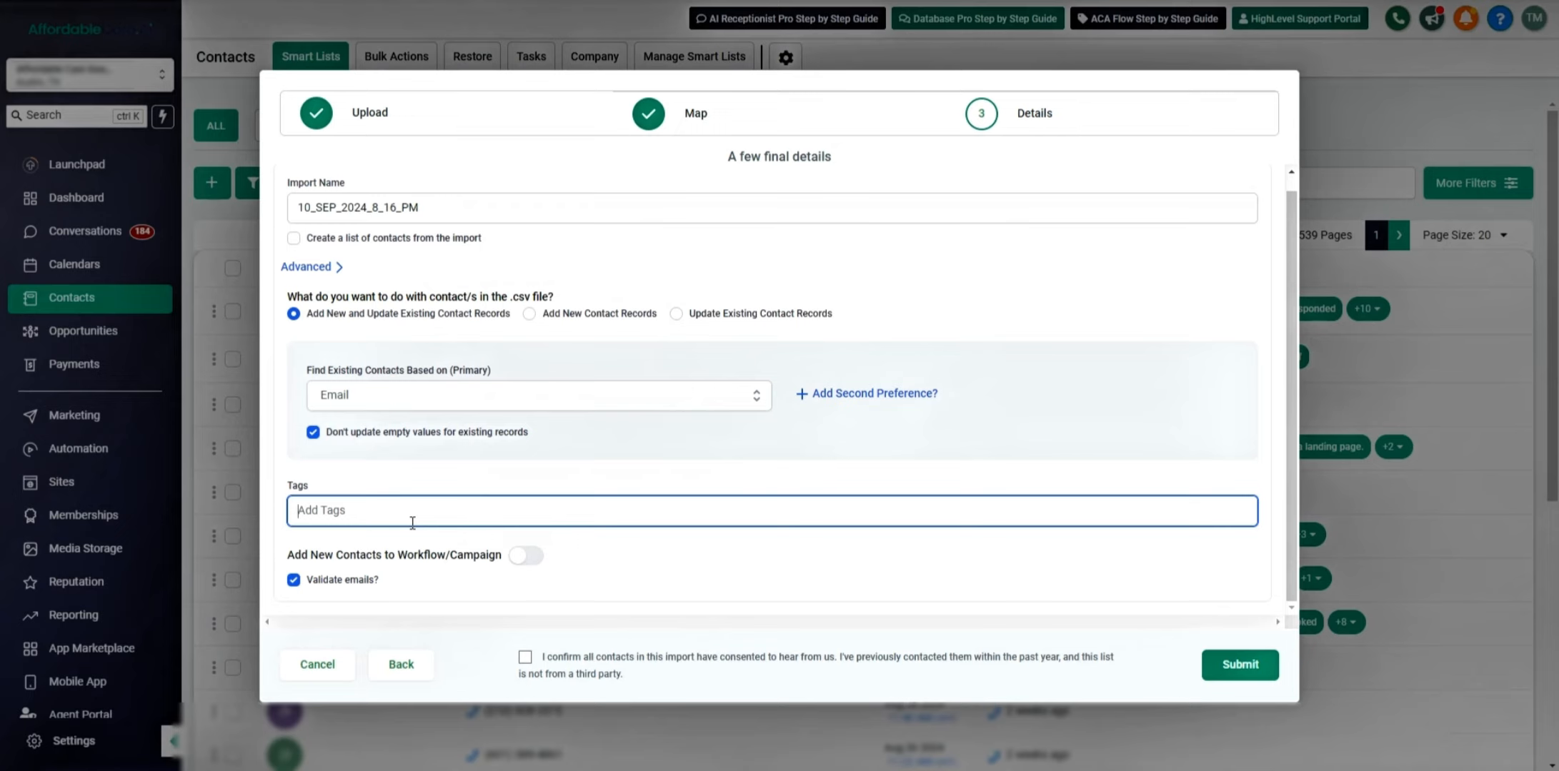
{"action": "type", "text": "proo"}
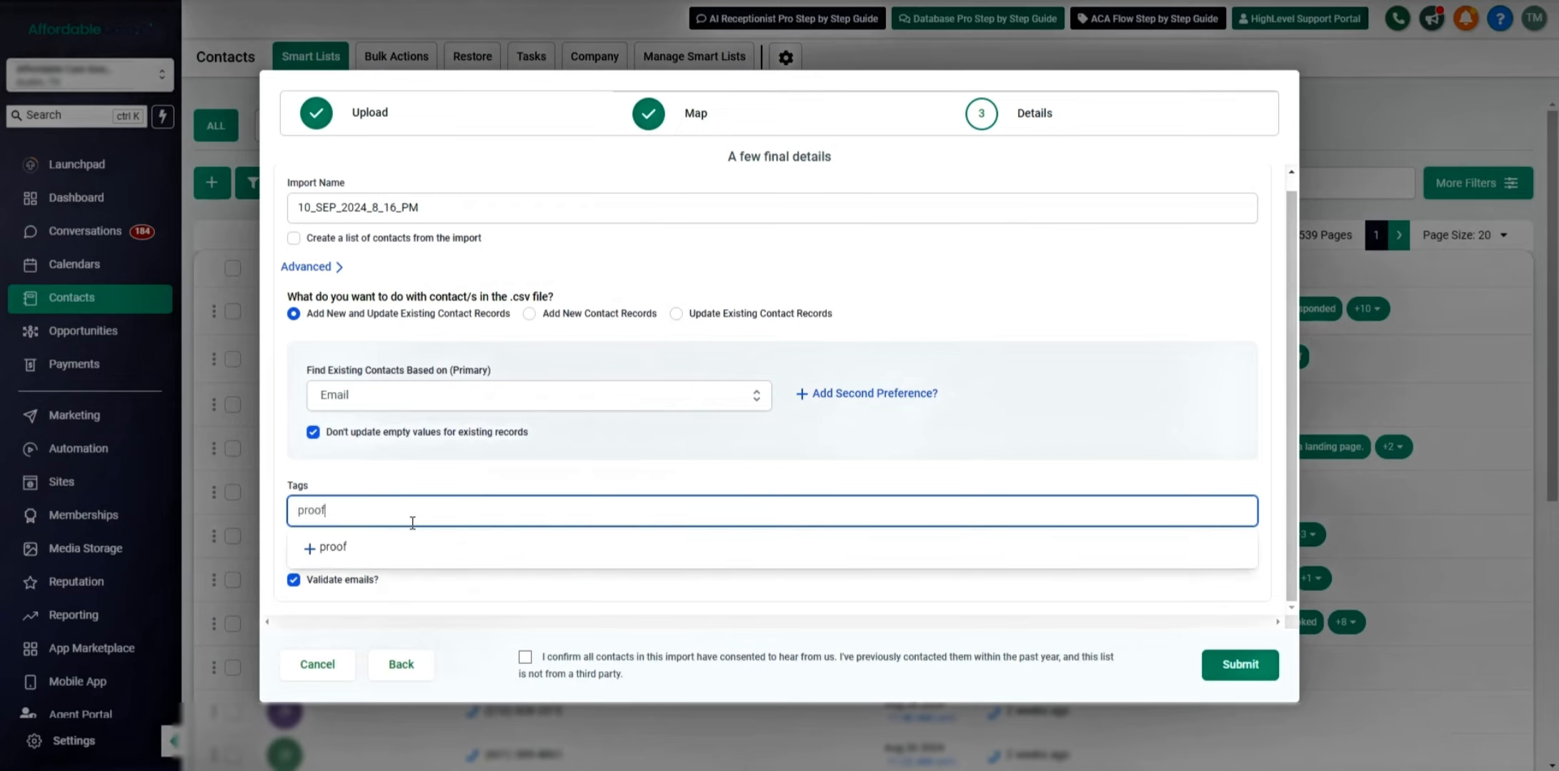
{"action": "type", "text": "f"}
{"action": "key", "text": "ctrl+a"}
{"action": "type", "text": "dm"}
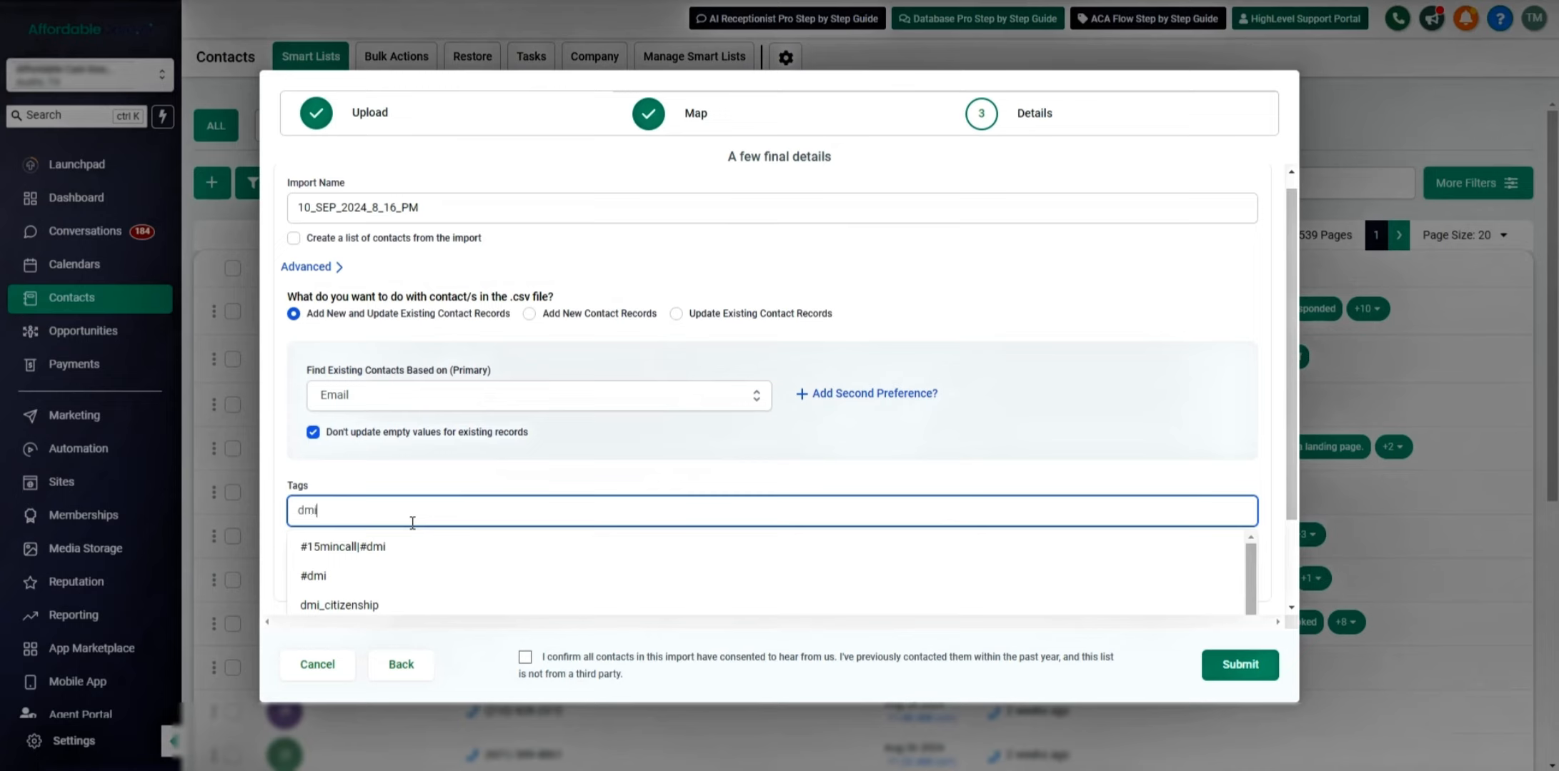
{"action": "type", "text": "i"}
{"action": "scroll", "coordinate": [595, 452], "scroll_direction": "down", "scroll_amount": 2}
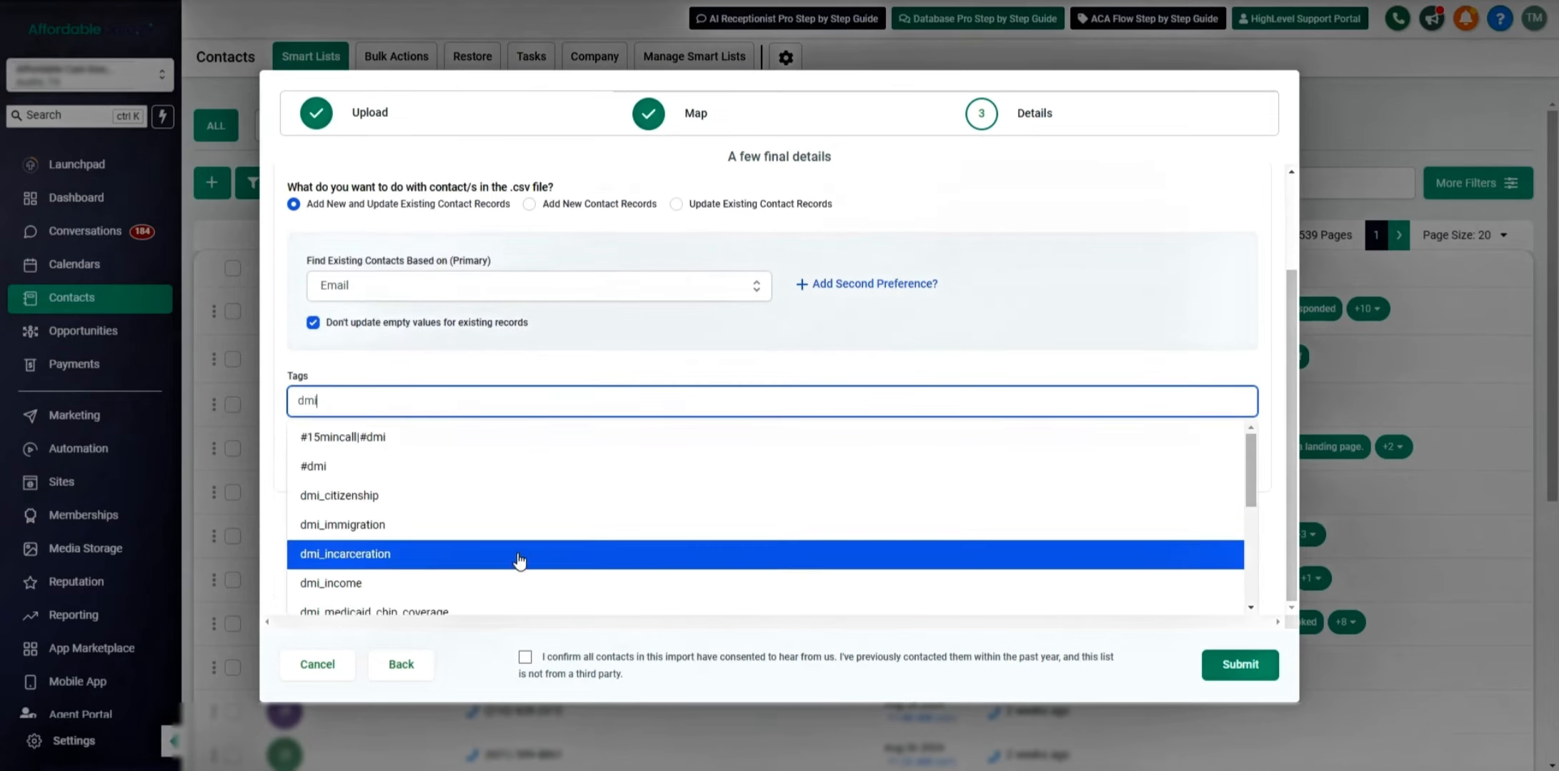
{"action": "left_click", "coordinate": [414, 509]}
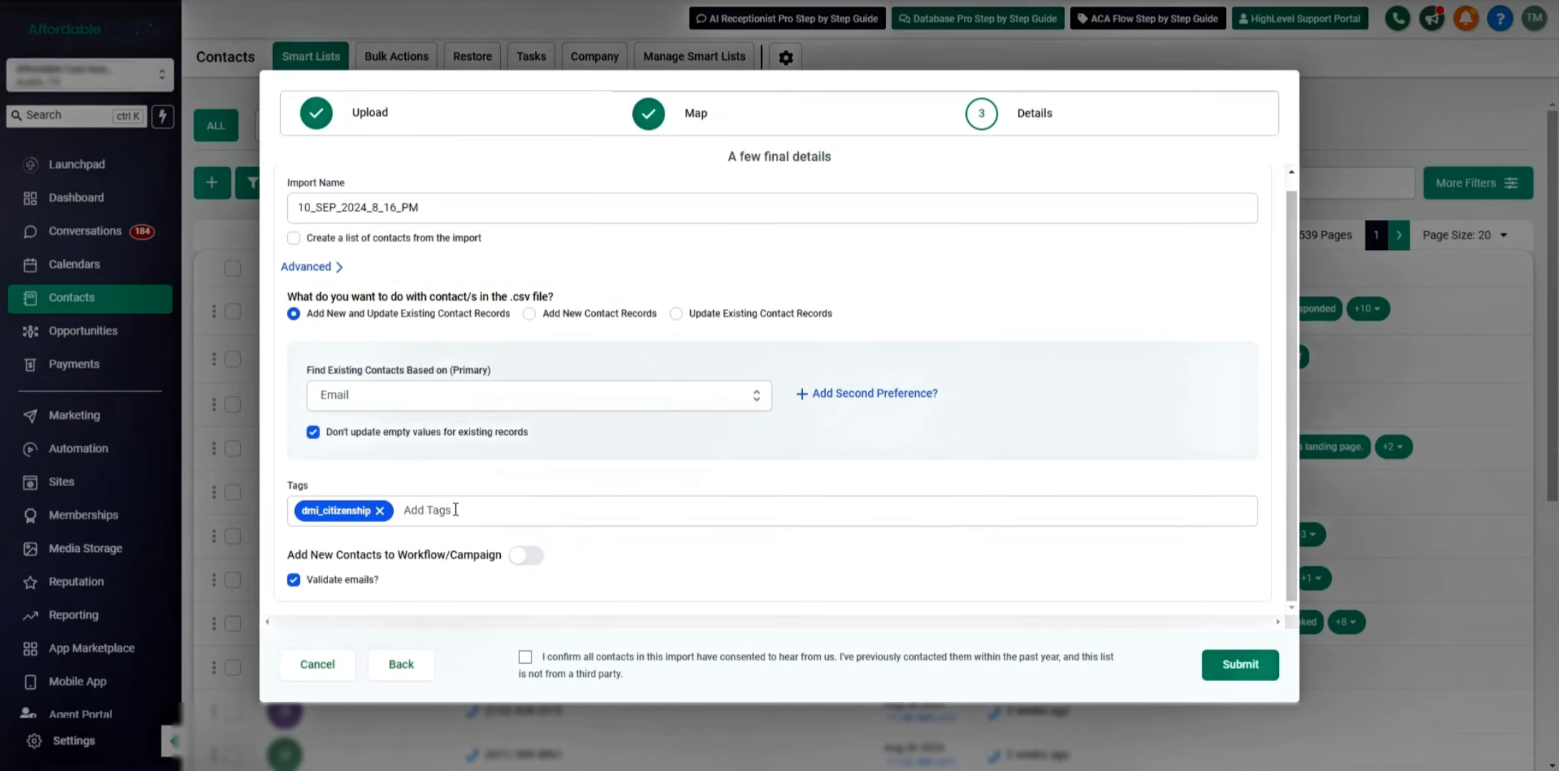
{"action": "left_click", "coordinate": [380, 510]}
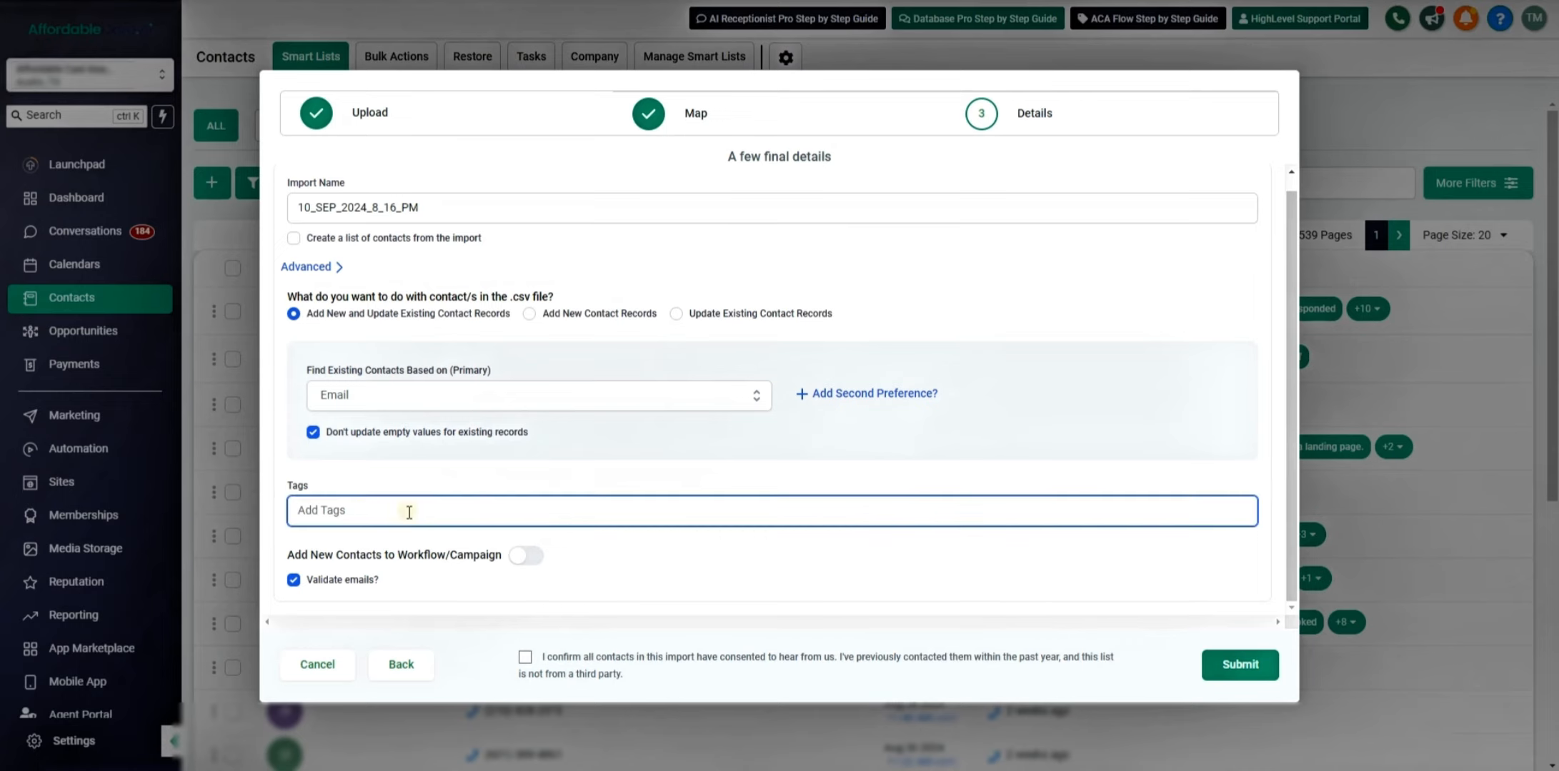
Search the import tags for dmi and browse the available DMI tags.
{"action": "type", "text": "dmi"}
{"action": "scroll", "coordinate": [418, 518], "scroll_direction": "down", "scroll_amount": 2}
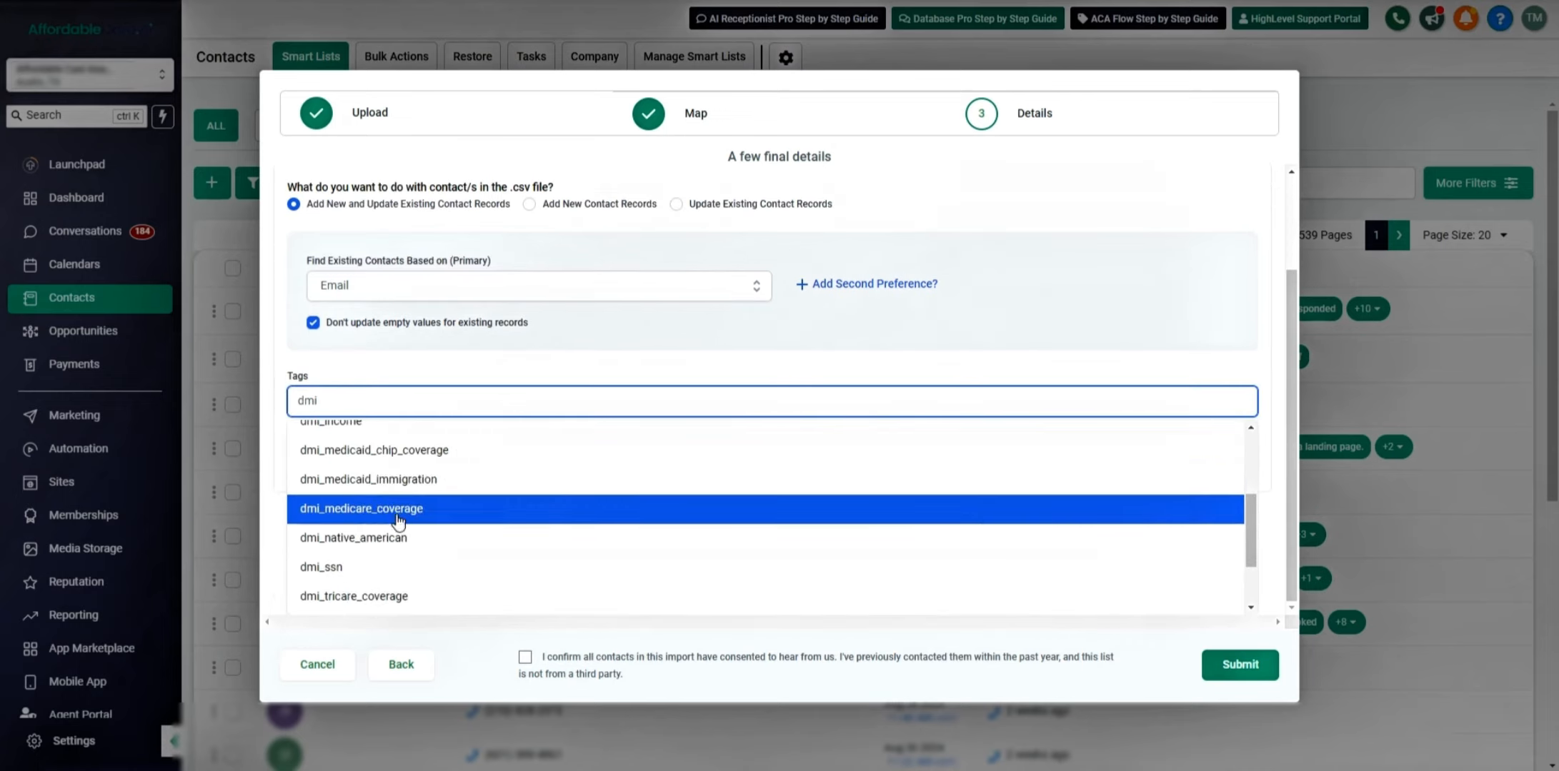
{"action": "scroll", "coordinate": [447, 532], "scroll_direction": "down", "scroll_amount": 2}
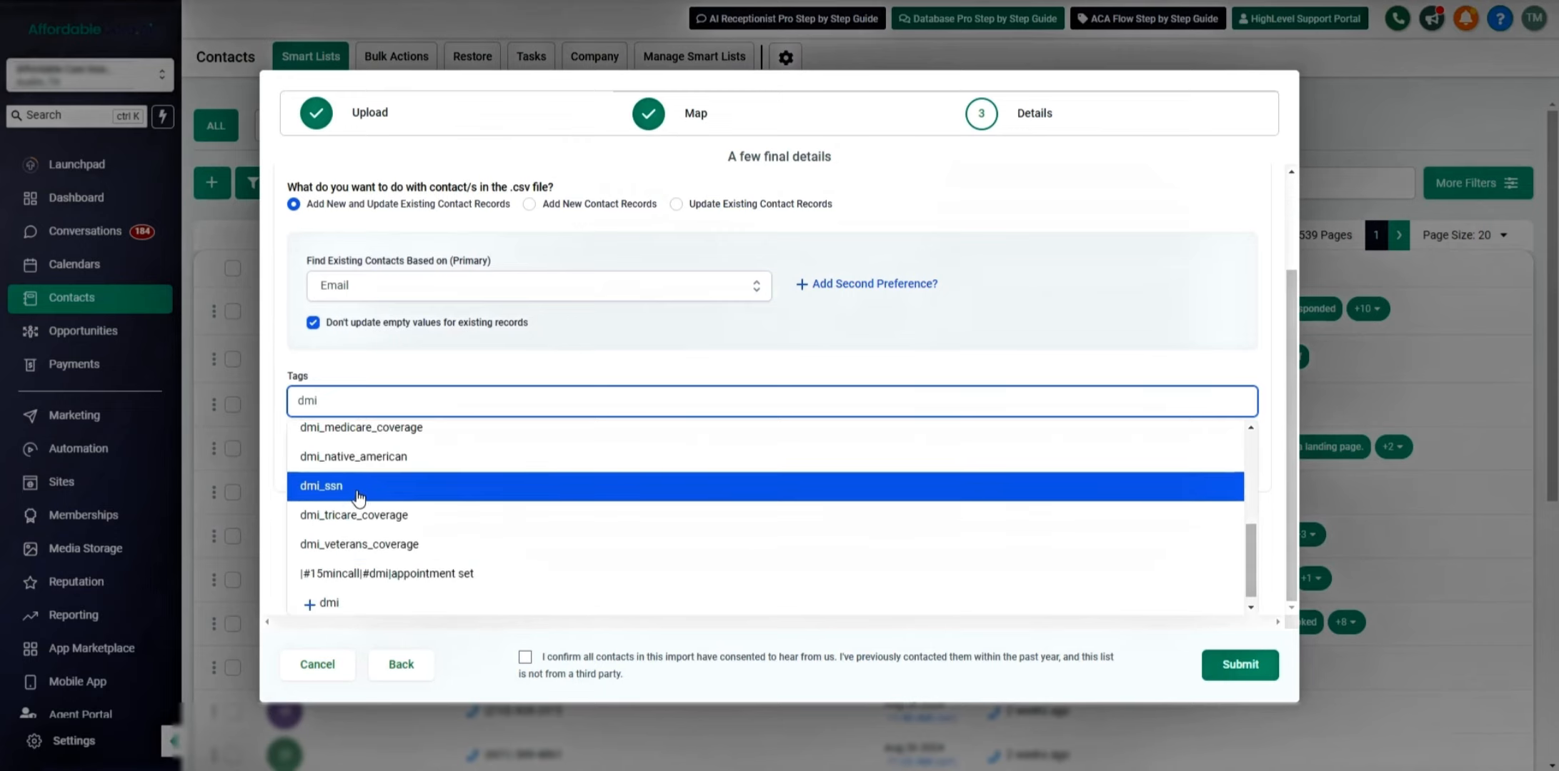
{"action": "left_click", "coordinate": [1005, 323]}
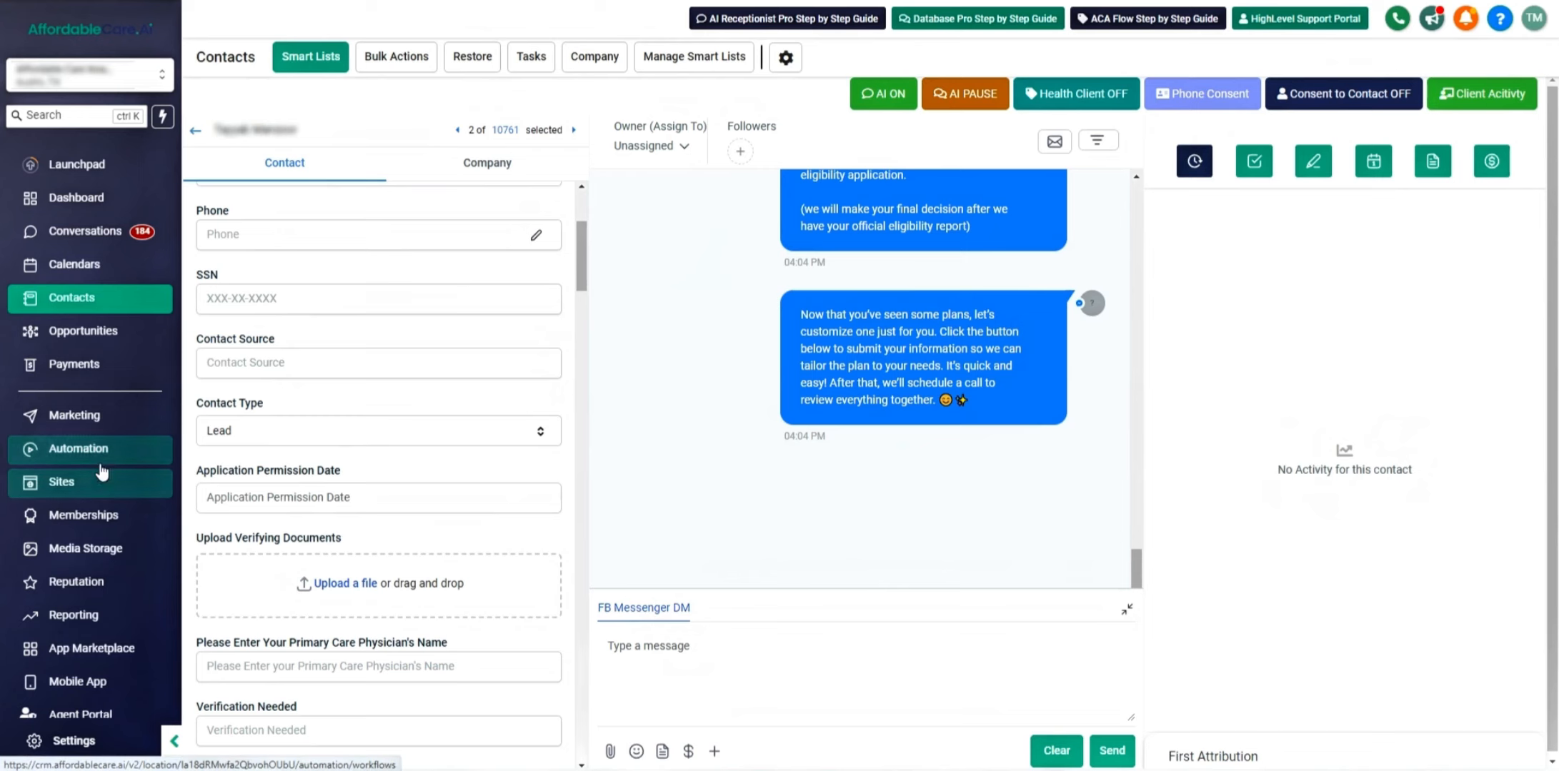
Go to the automation workflows and open the 6.1 DMI Added For Client subfolder within 07. DMI (Data Matching Issue).
{"action": "right_click", "coordinate": [126, 457]}
{"action": "left_click", "coordinate": [171, 449]}
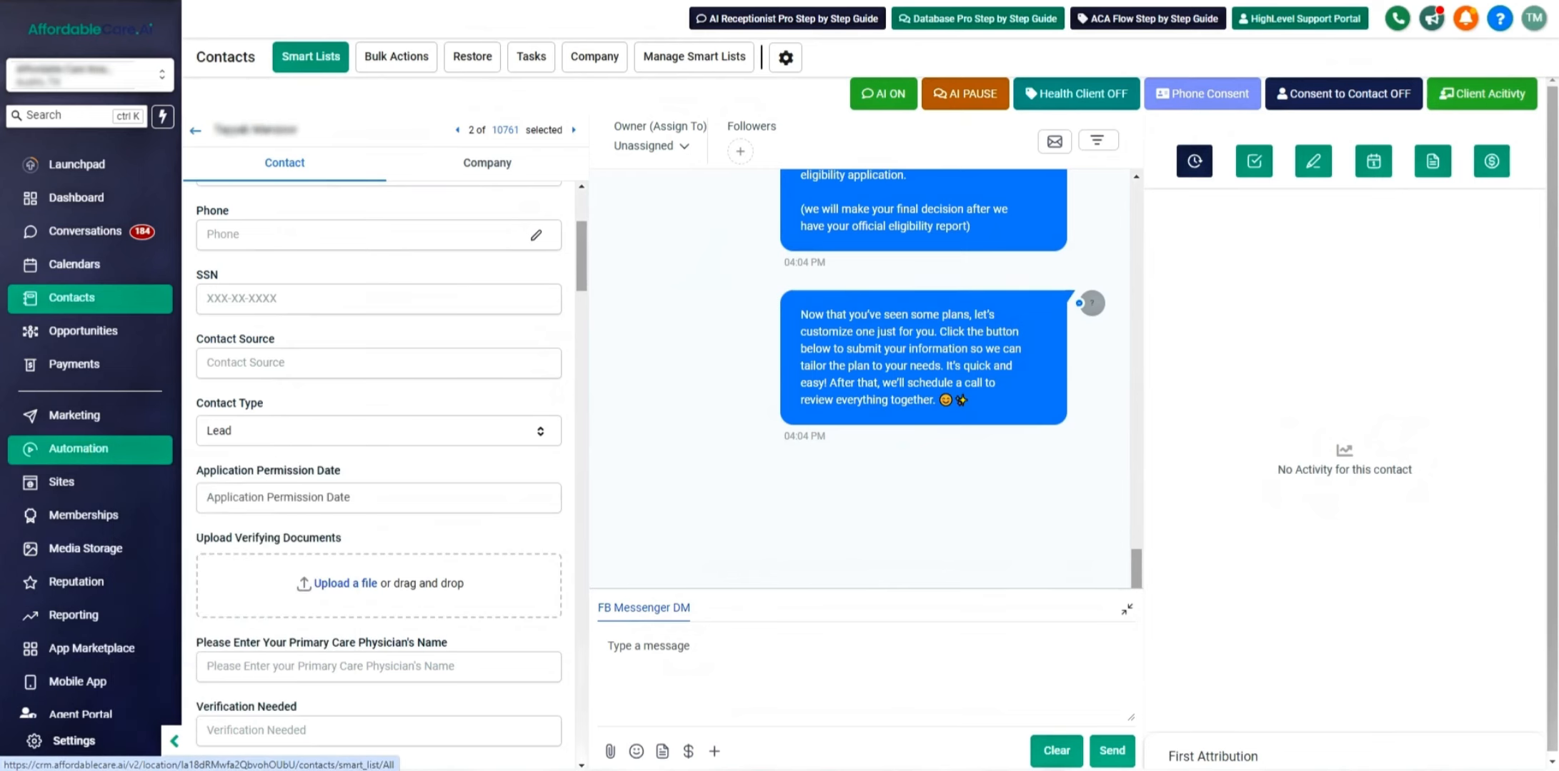
{"action": "scroll", "coordinate": [439, 463], "scroll_direction": "down", "scroll_amount": 2}
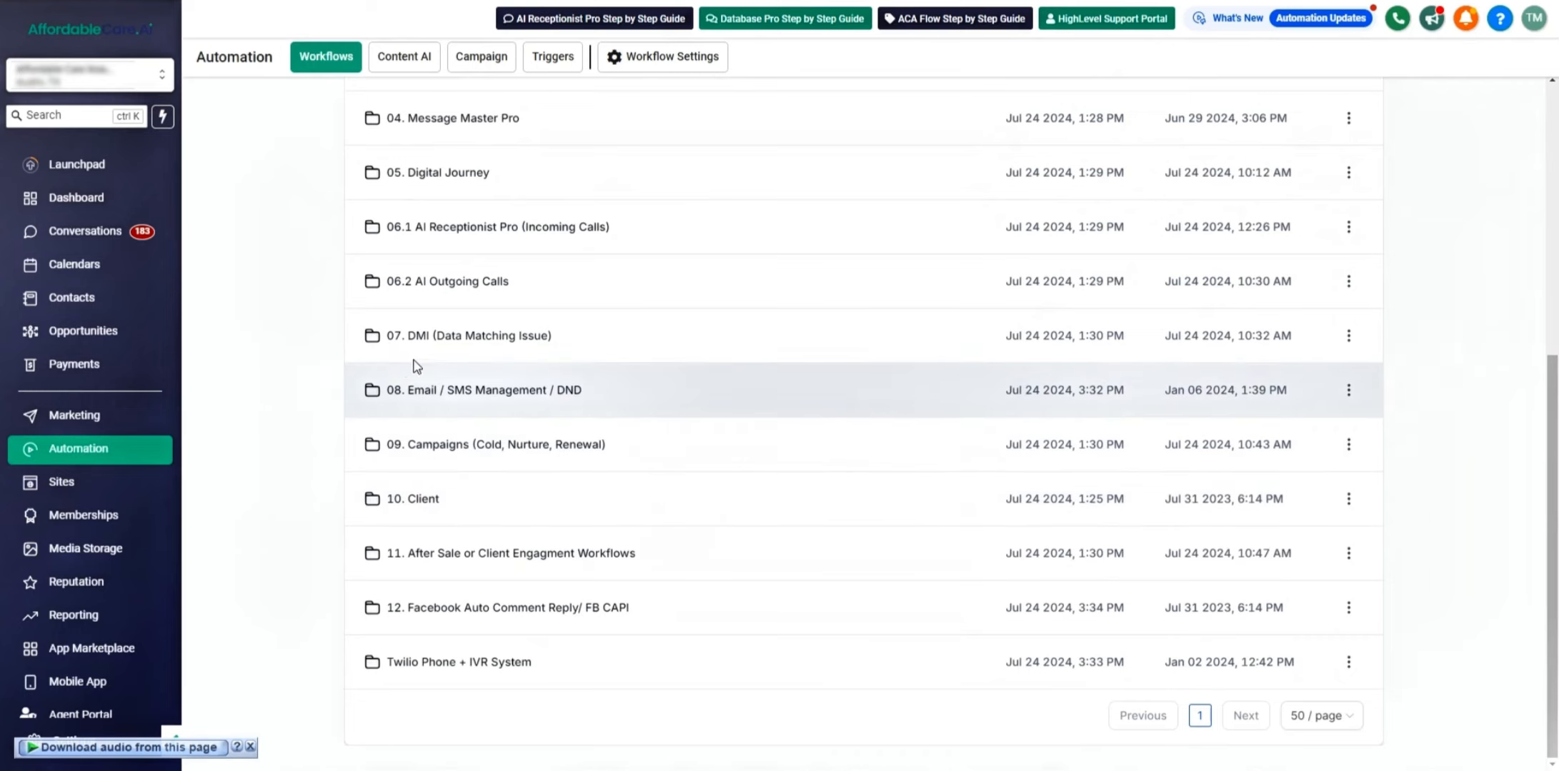
{"action": "left_click", "coordinate": [480, 345]}
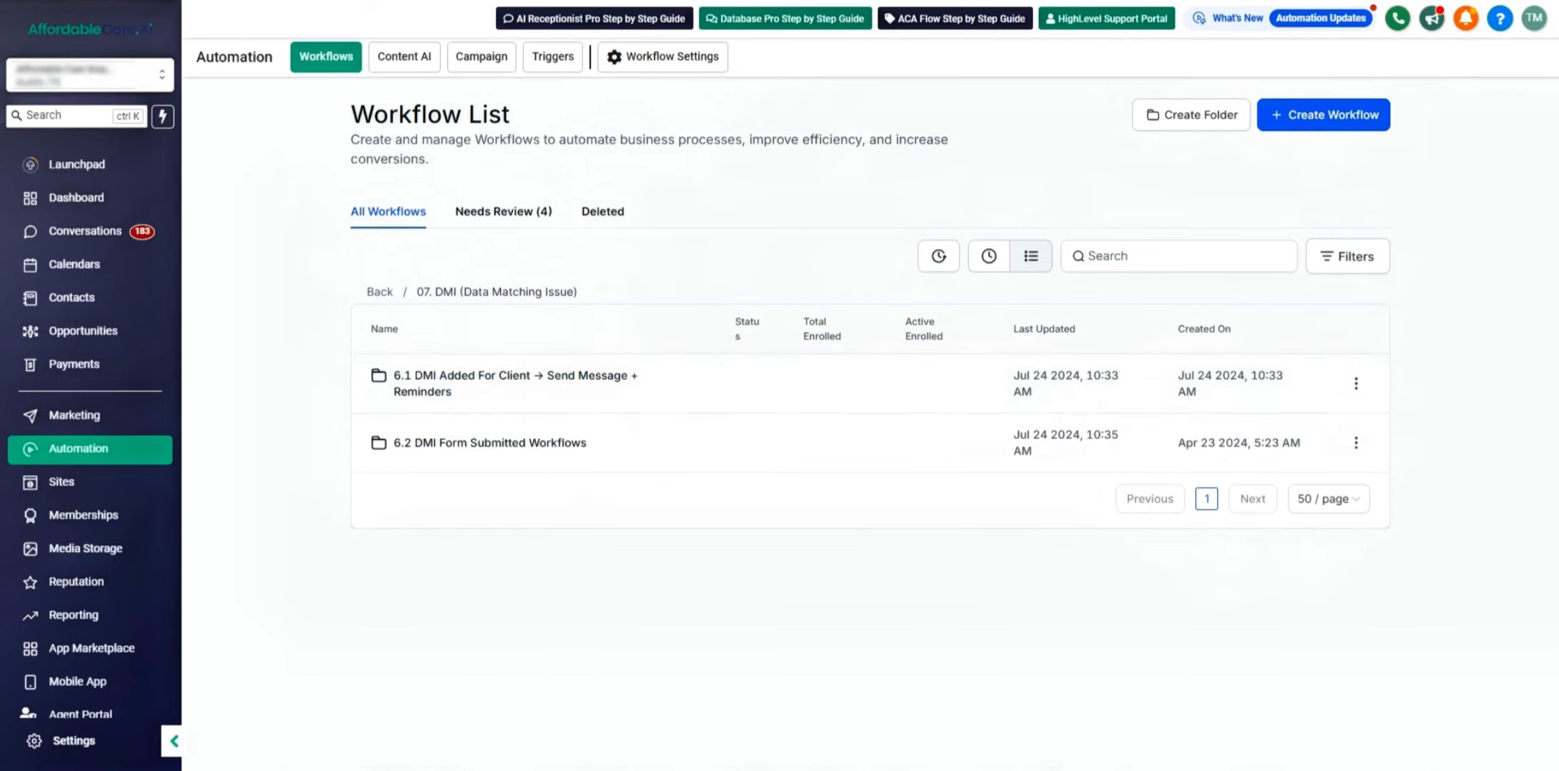
{"action": "left_click", "coordinate": [429, 390]}
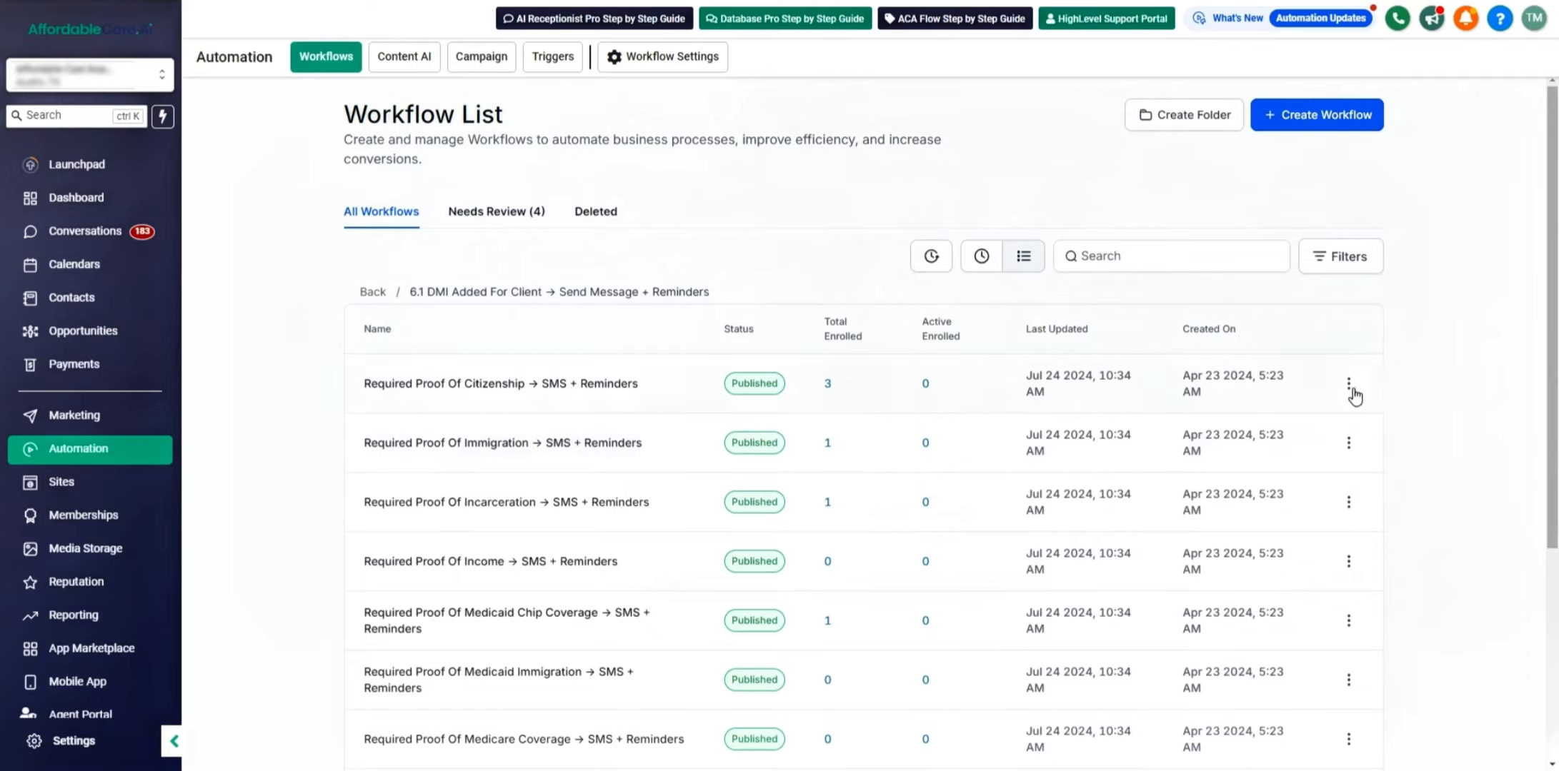
Open the Required Proof Of Citizenship → SMS + Reminders workflow and examine its triggers and sequence of messages, waits and reminders.
{"action": "left_click", "coordinate": [1349, 384]}
{"action": "left_click", "coordinate": [1343, 180]}
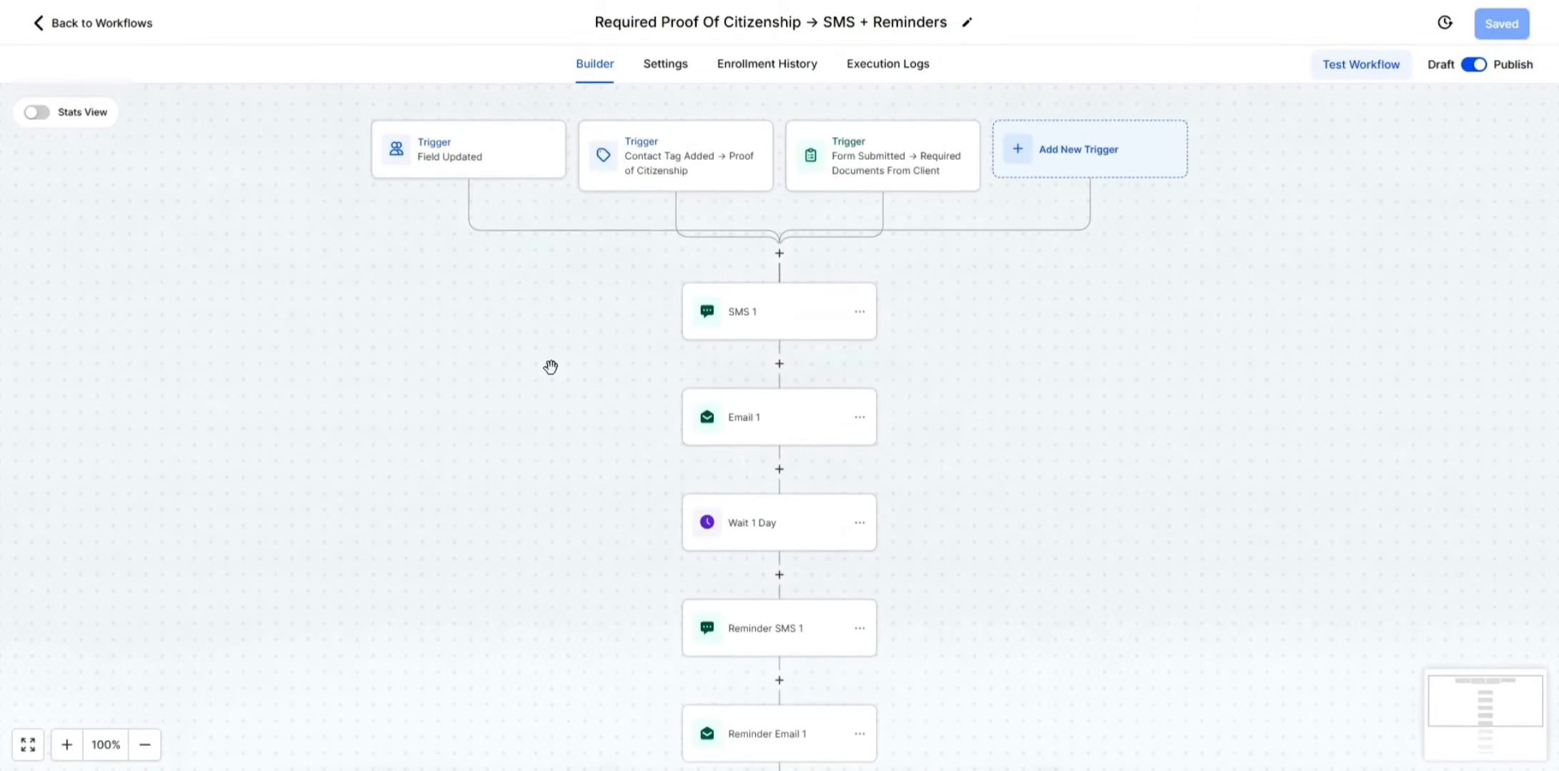
{"action": "scroll", "coordinate": [569, 375], "scroll_direction": "up", "scroll_amount": 1}
{"action": "scroll", "coordinate": [576, 377], "scroll_direction": "down", "scroll_amount": 1}
{"action": "scroll", "coordinate": [643, 390], "scroll_direction": "up", "scroll_amount": 2}
{"action": "scroll", "coordinate": [786, 343], "scroll_direction": "down", "scroll_amount": 2}
{"action": "scroll", "coordinate": [772, 309], "scroll_direction": "down", "scroll_amount": 3}
{"action": "scroll", "coordinate": [796, 311], "scroll_direction": "down", "scroll_amount": 7}
{"action": "scroll", "coordinate": [779, 382], "scroll_direction": "up", "scroll_amount": 6}
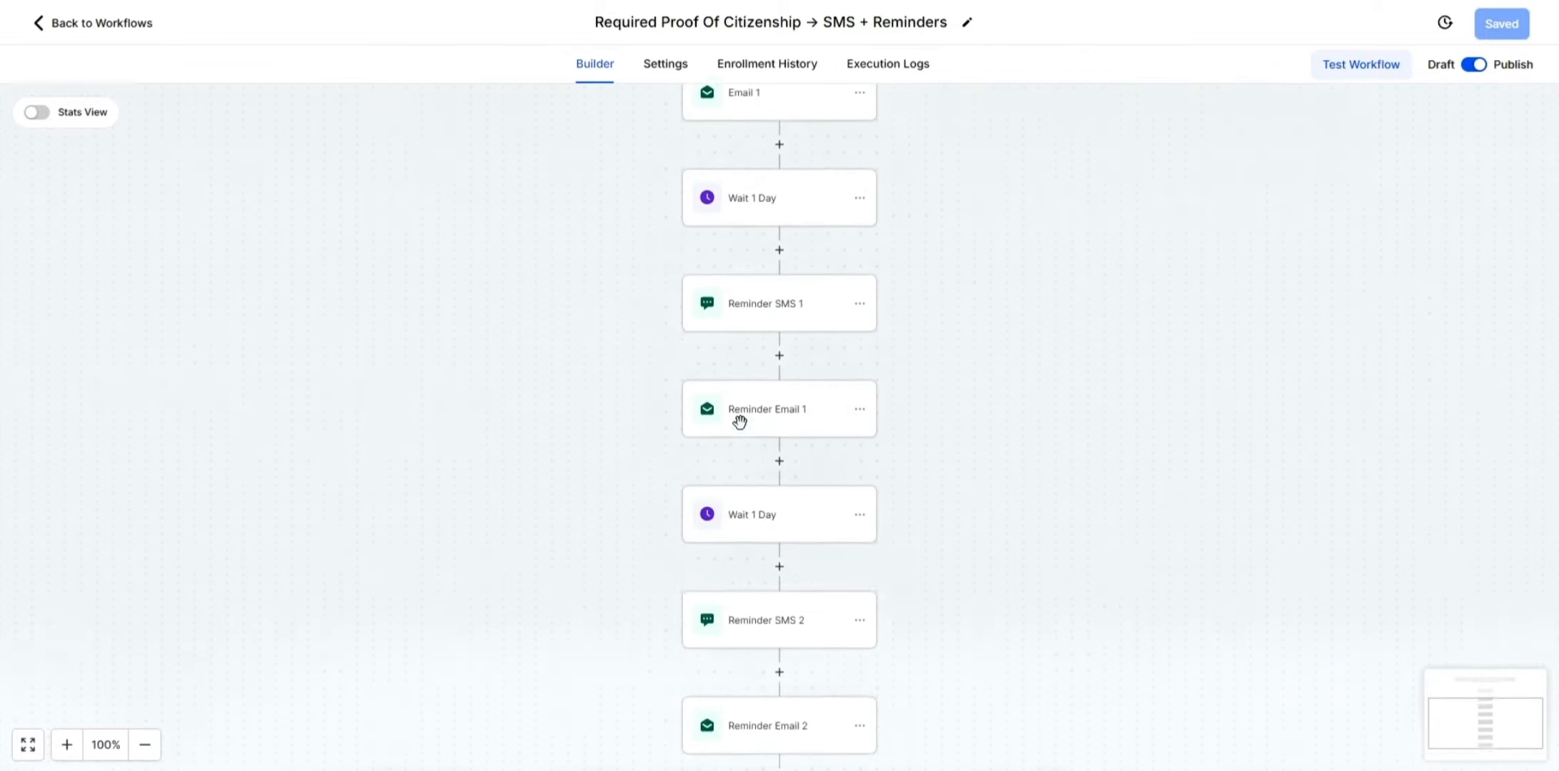
{"action": "scroll", "coordinate": [693, 420], "scroll_direction": "down", "scroll_amount": 6}
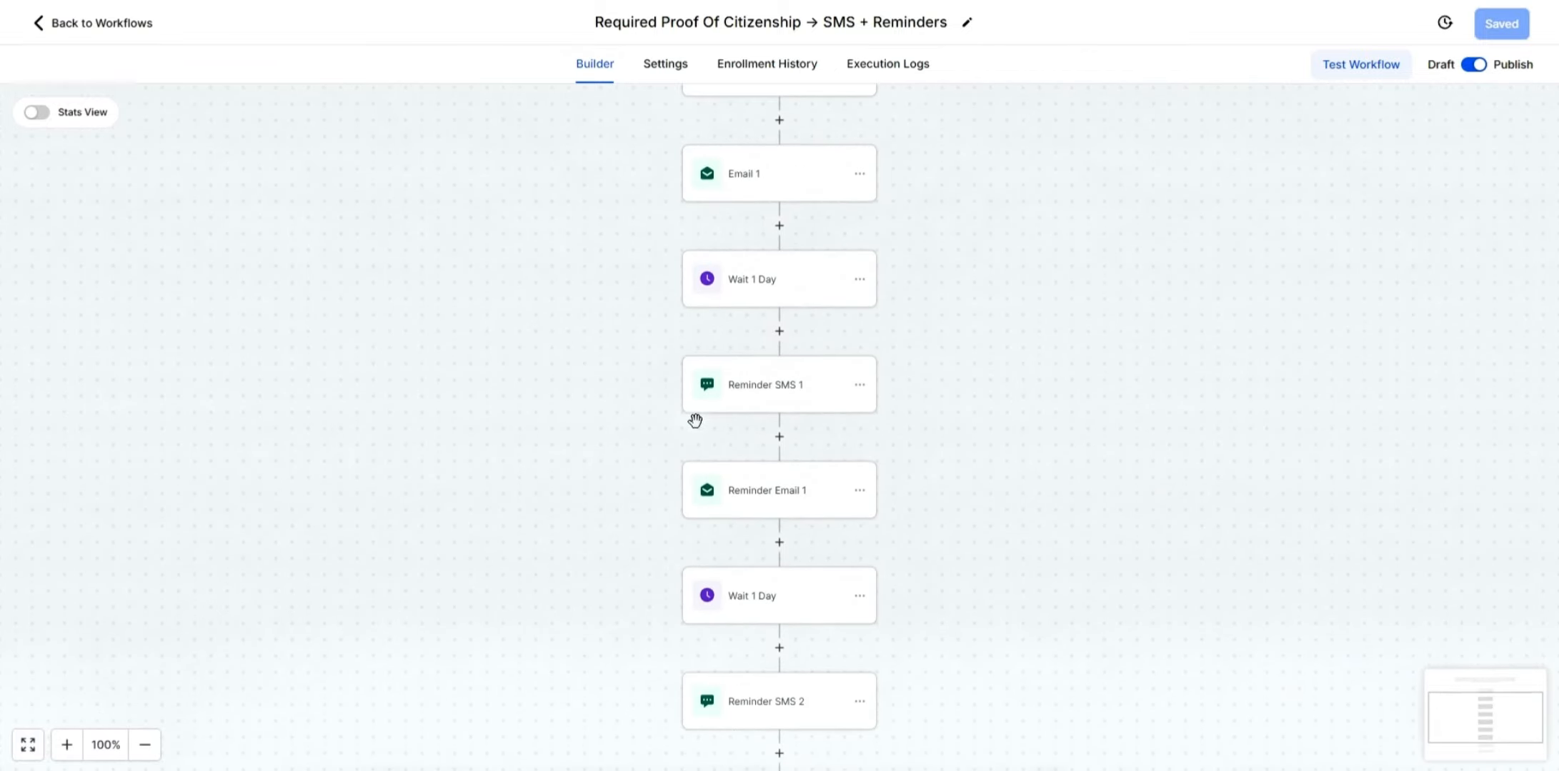
{"action": "scroll", "coordinate": [737, 456], "scroll_direction": "up", "scroll_amount": 11}
Inspect the proof of citizenship link in the SMS 1 message, close it without saving and return to the workflow list.
{"action": "left_click", "coordinate": [779, 359]}
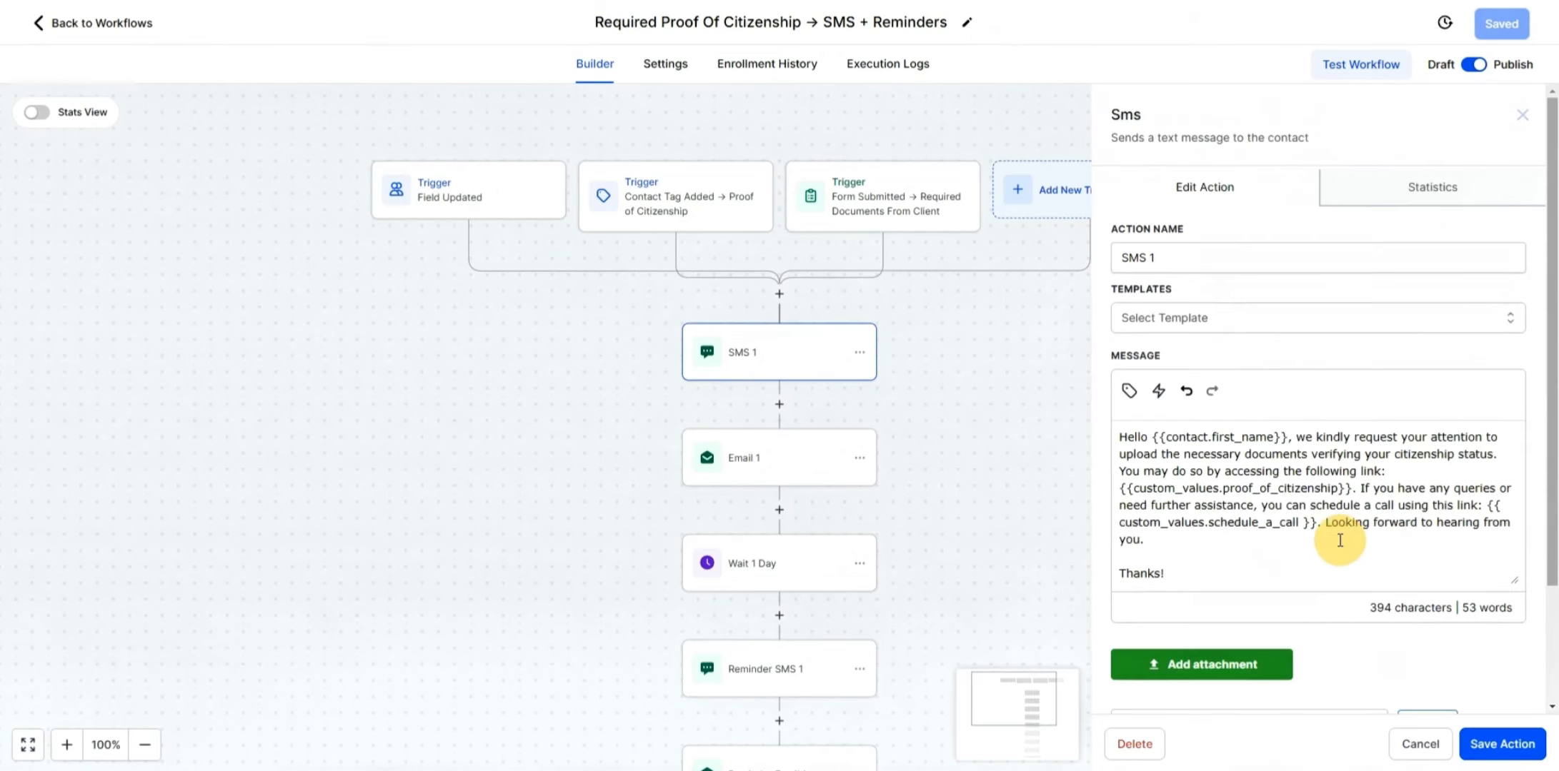
{"action": "left_click_drag", "start_coordinate": [1355, 490], "coordinate": [1120, 489]}
{"action": "left_click", "coordinate": [1425, 746]}
{"action": "left_click", "coordinate": [97, 24]}
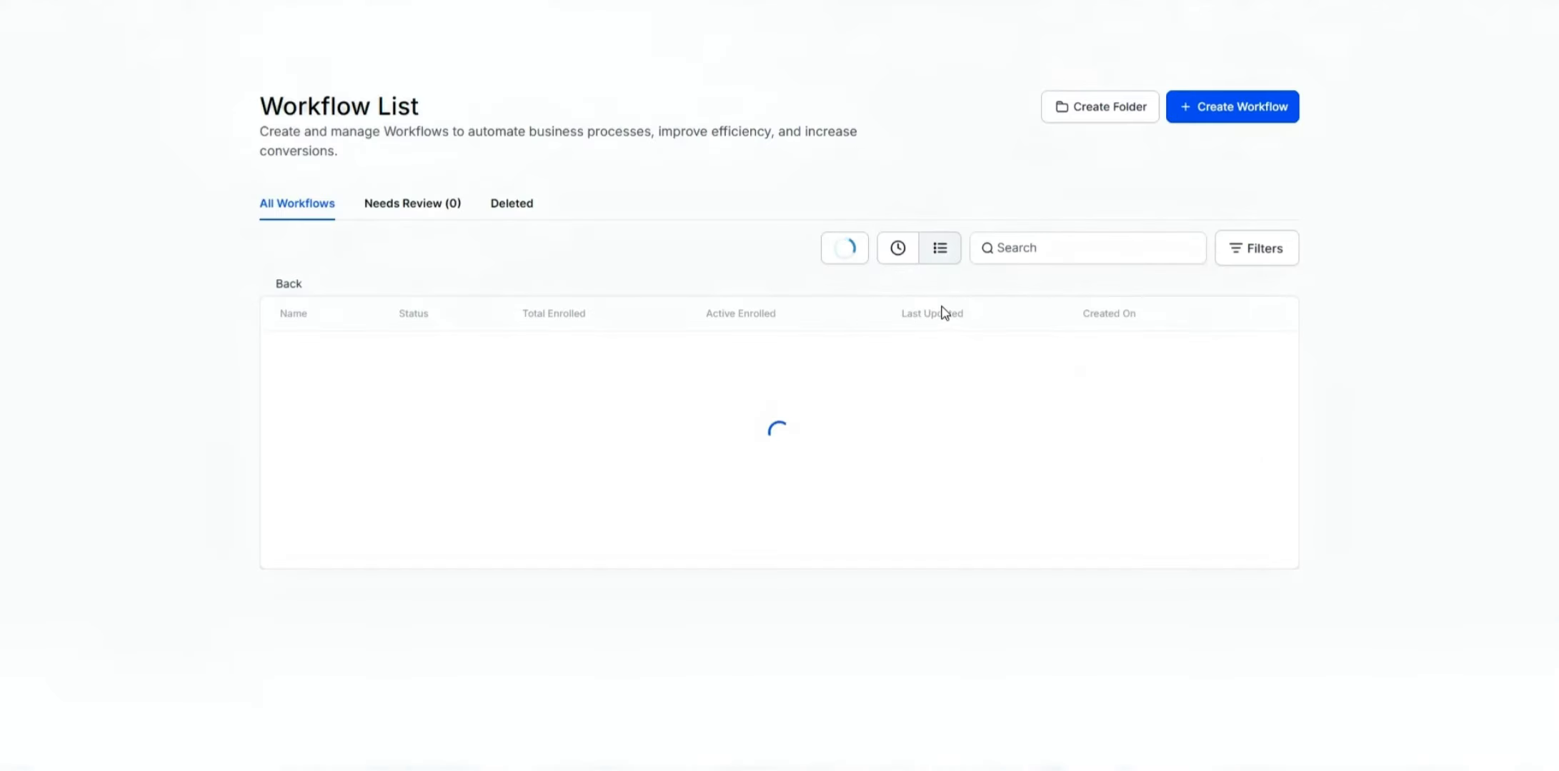
{"action": "left_click", "coordinate": [783, 369]}
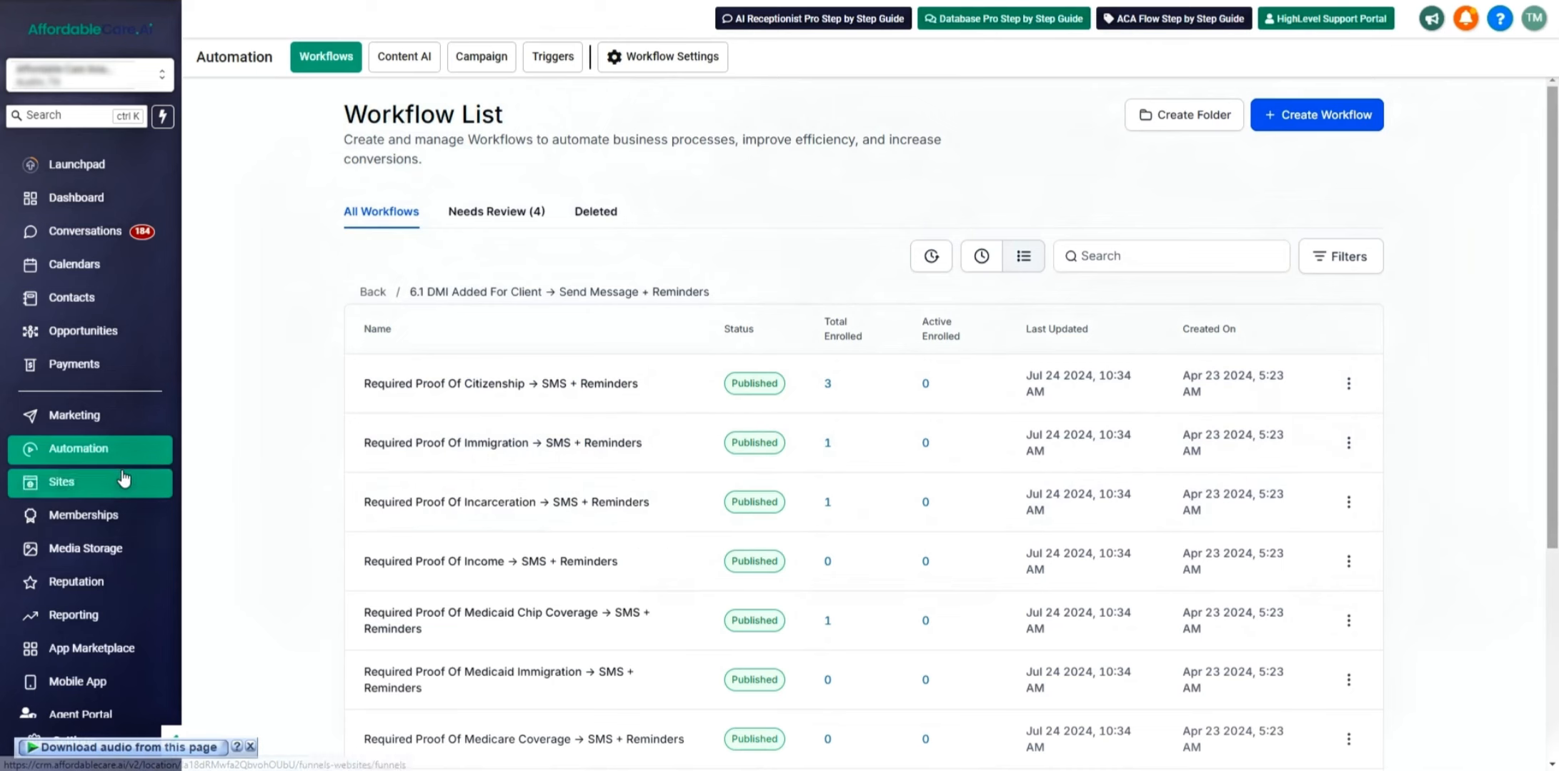
Go to the site's form builder and open the DMI Proofs Related folder updated Jul 24, 2024.
{"action": "left_click", "coordinate": [81, 483]}
{"action": "left_click", "coordinate": [1117, 365]}
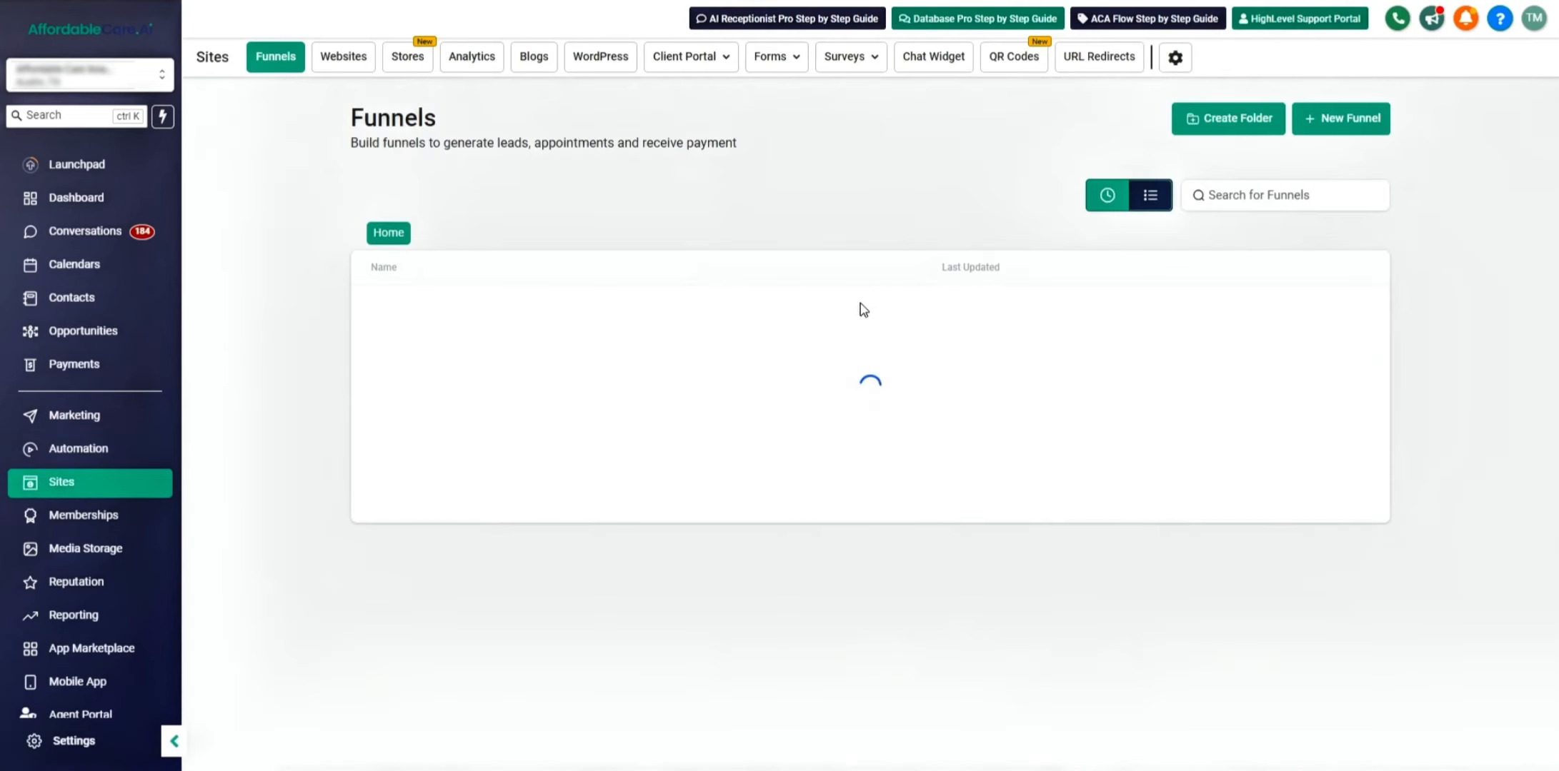
{"action": "mouse_move", "coordinate": [779, 64]}
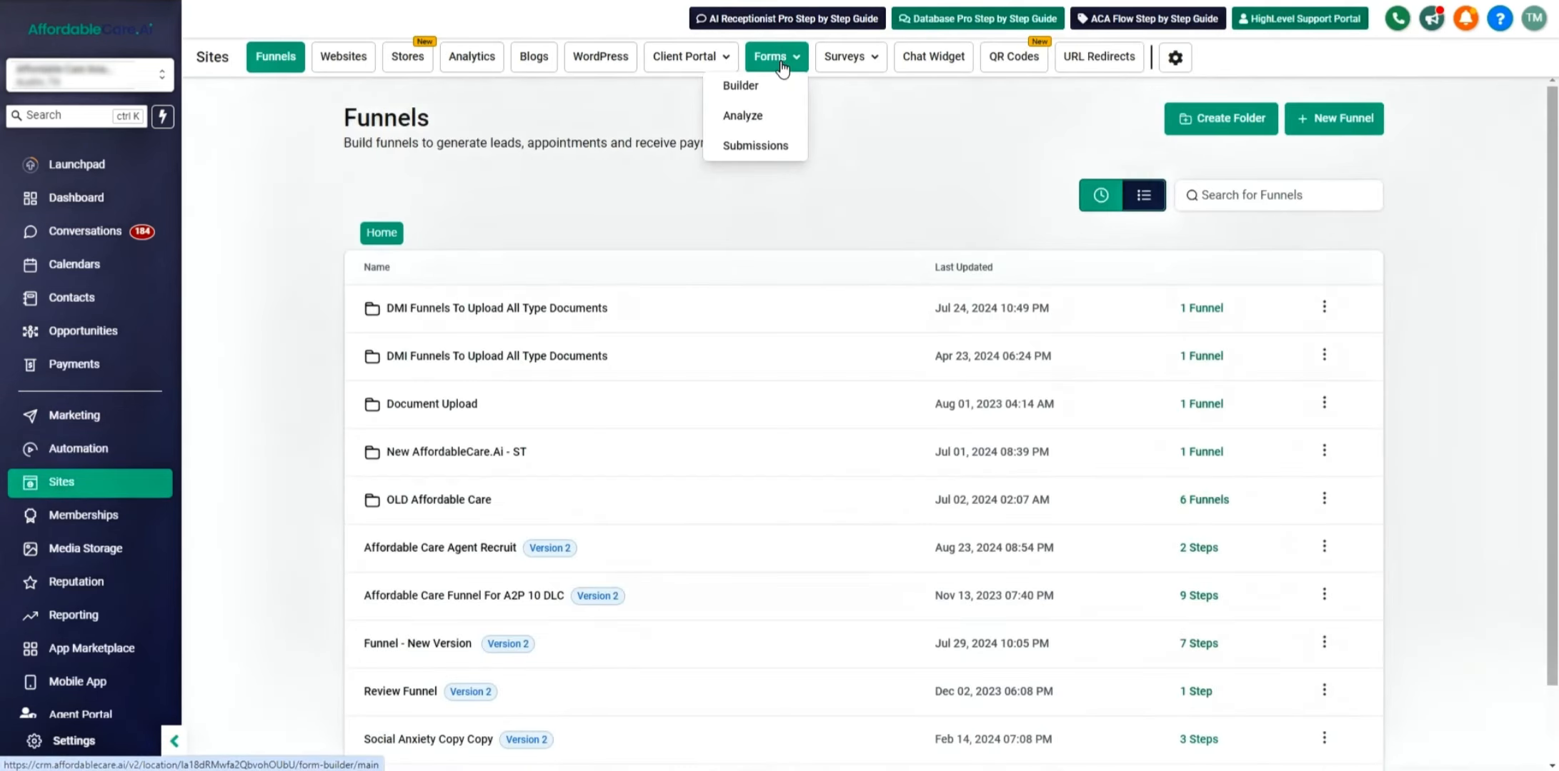
{"action": "left_click", "coordinate": [741, 85]}
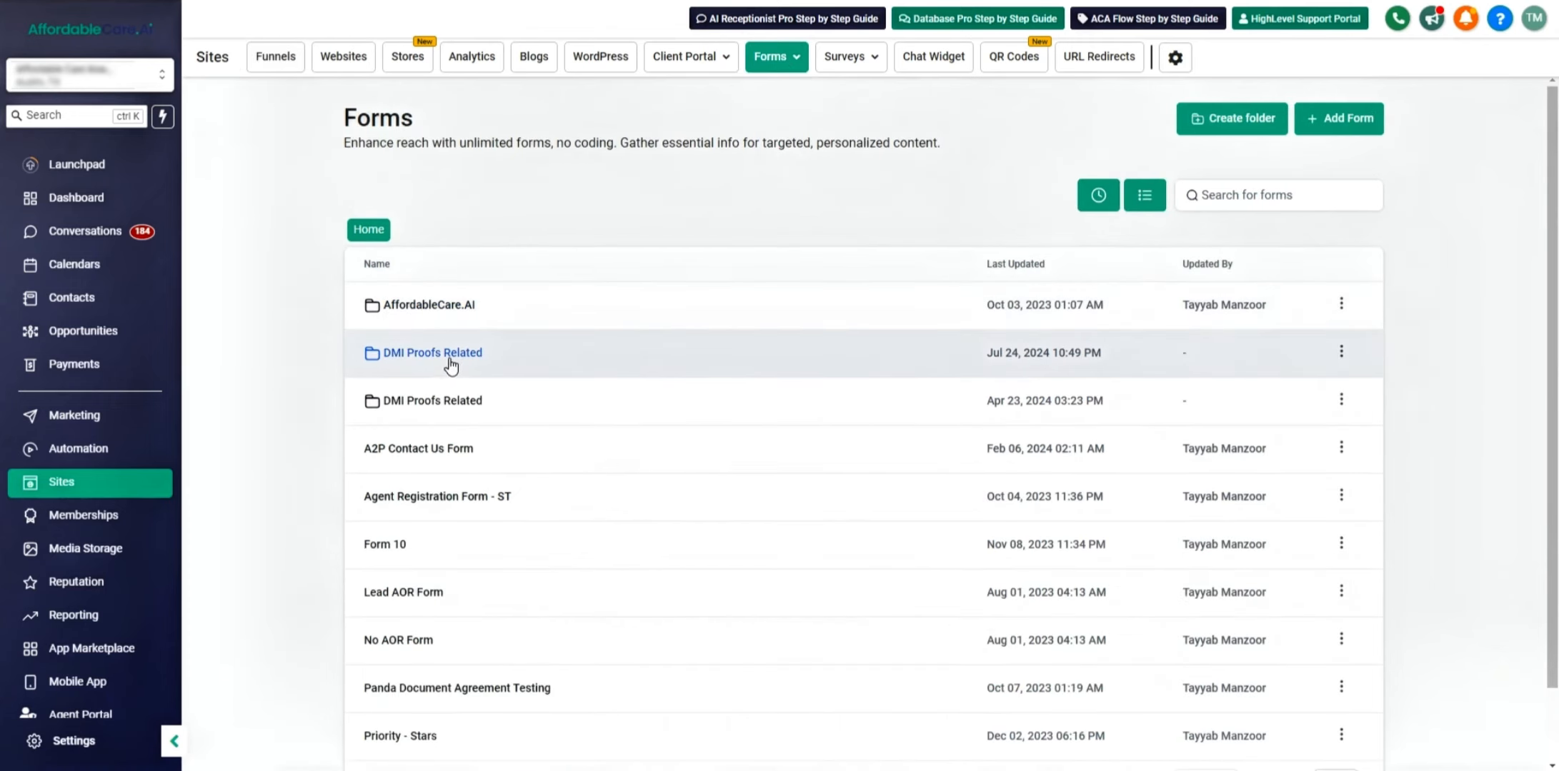
{"action": "left_click", "coordinate": [446, 354]}
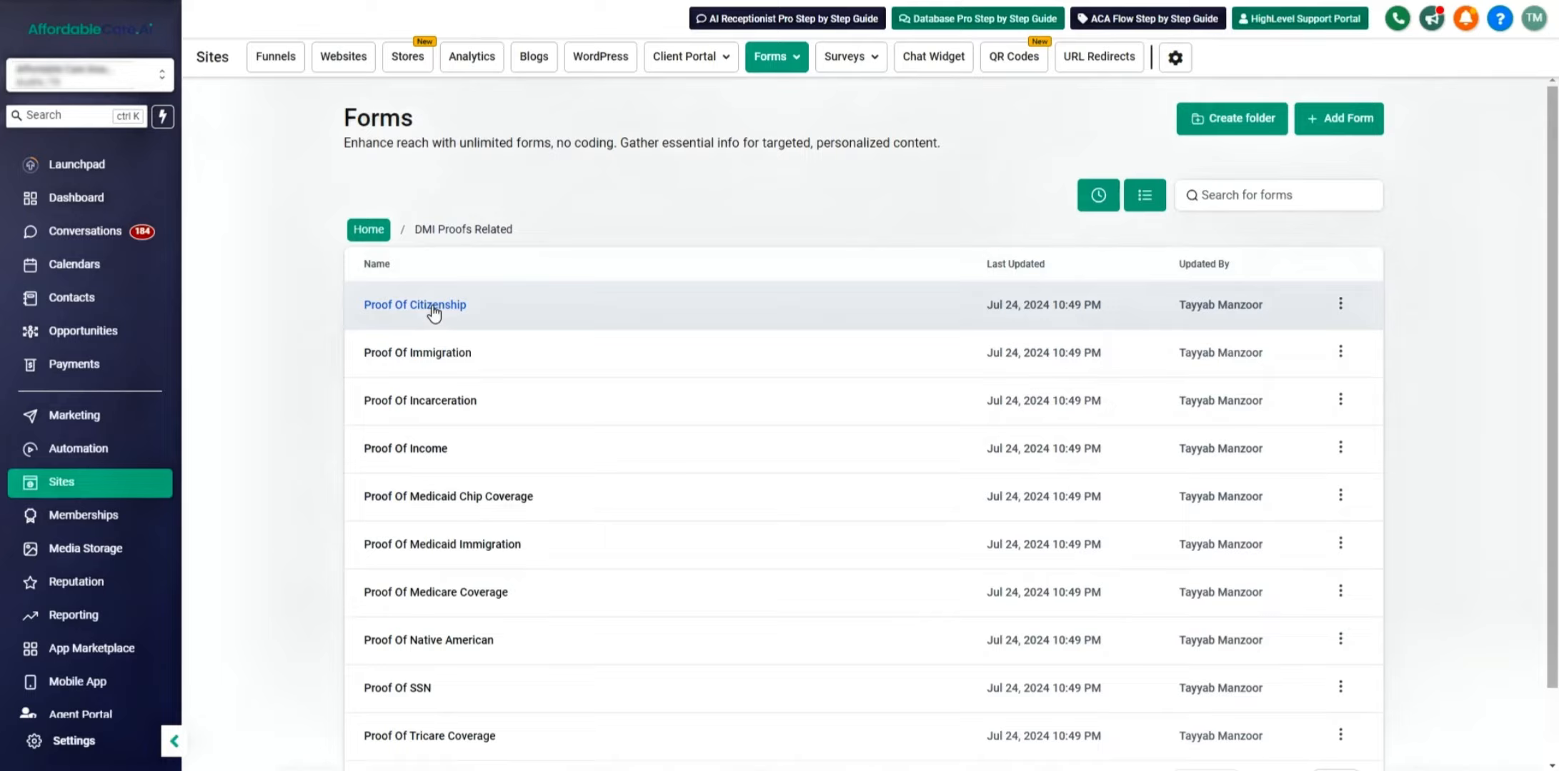
Open the Proof Of Citizenship form and preview it.
{"action": "left_click", "coordinate": [741, 398]}
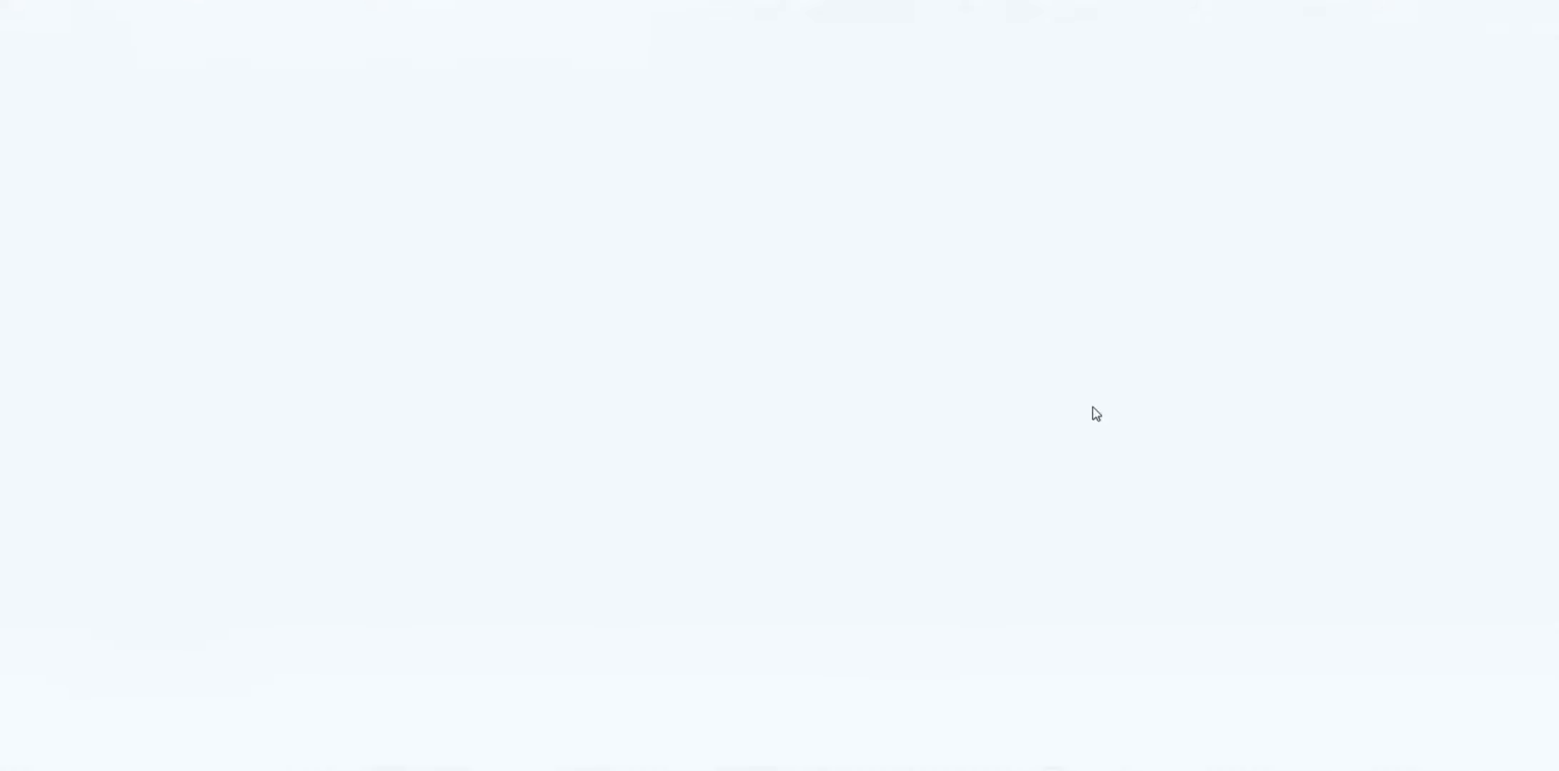
{"action": "left_click", "coordinate": [1393, 345]}
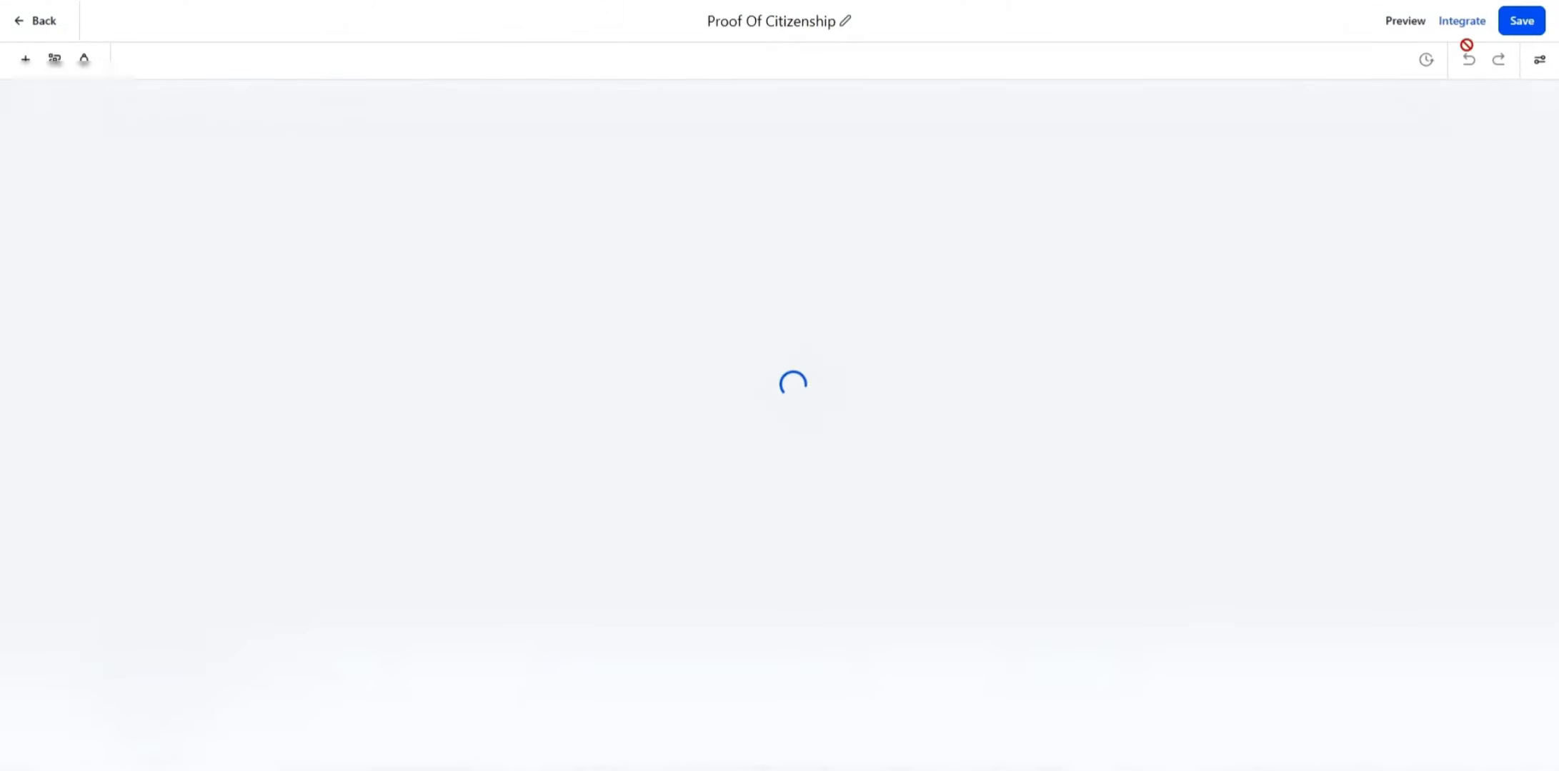
{"action": "left_click", "coordinate": [1409, 21]}
{"action": "left_click", "coordinate": [953, 476]}
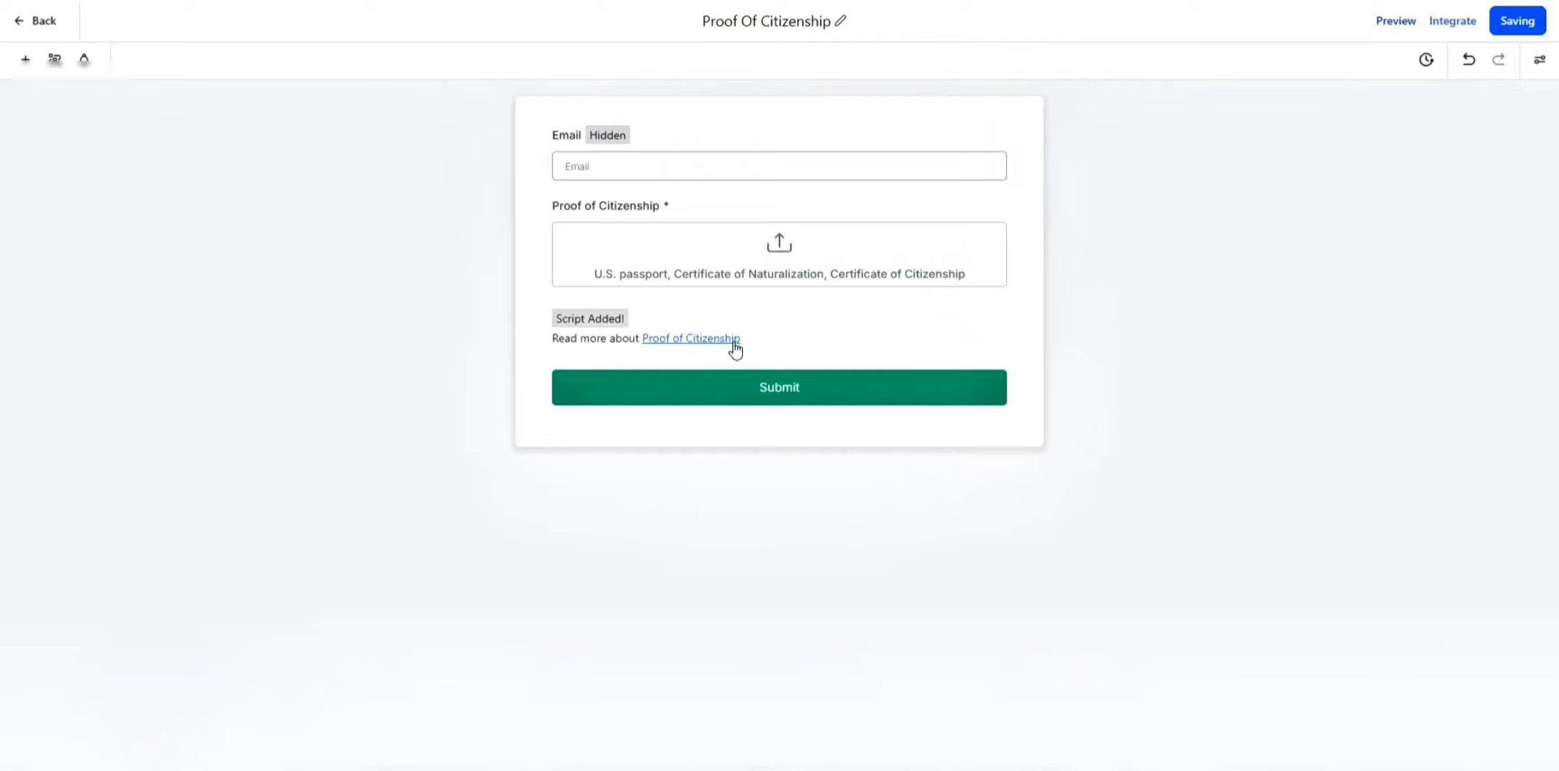
{"action": "left_click", "coordinate": [1399, 22]}
{"action": "left_click", "coordinate": [949, 461]}
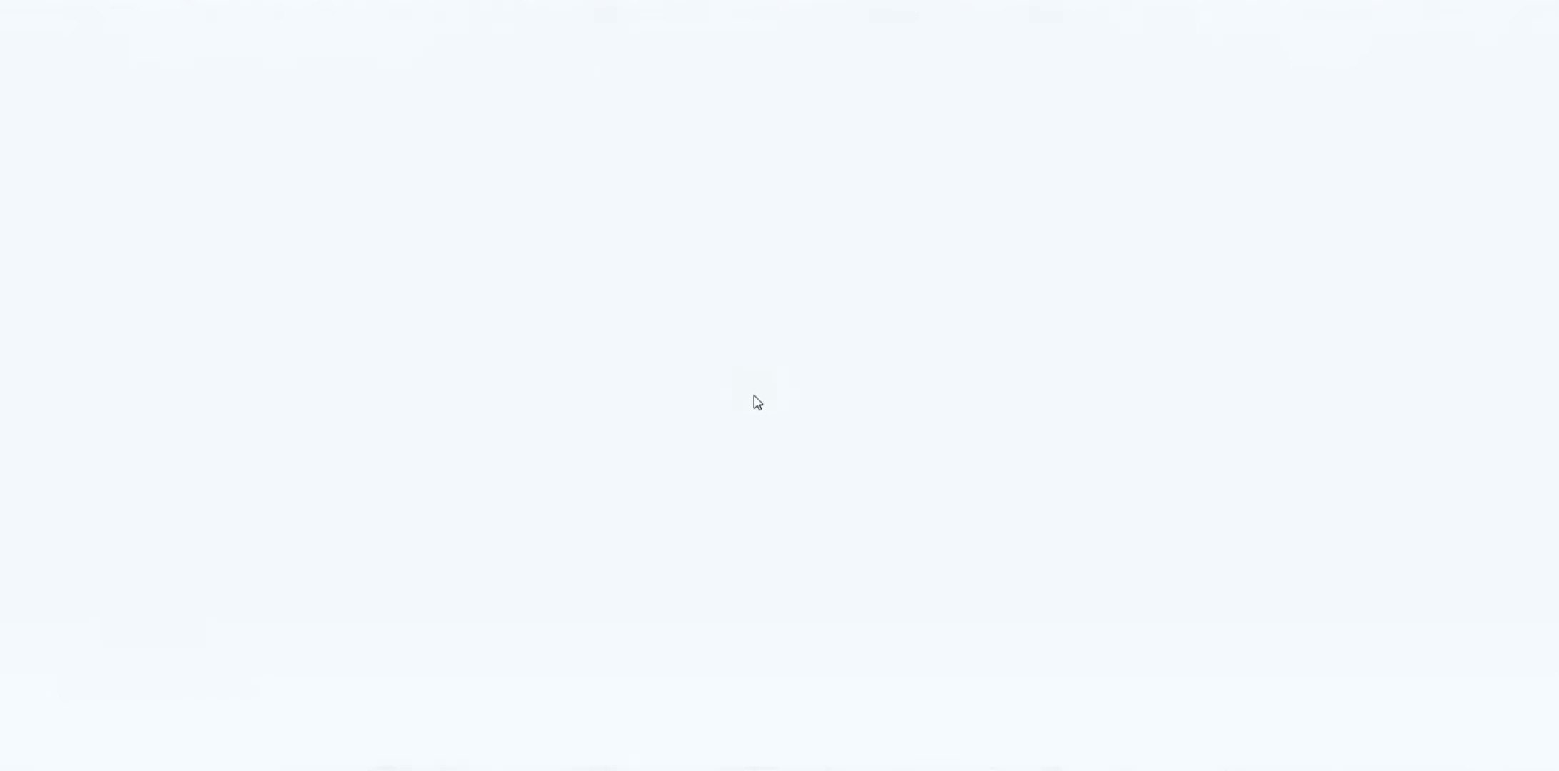
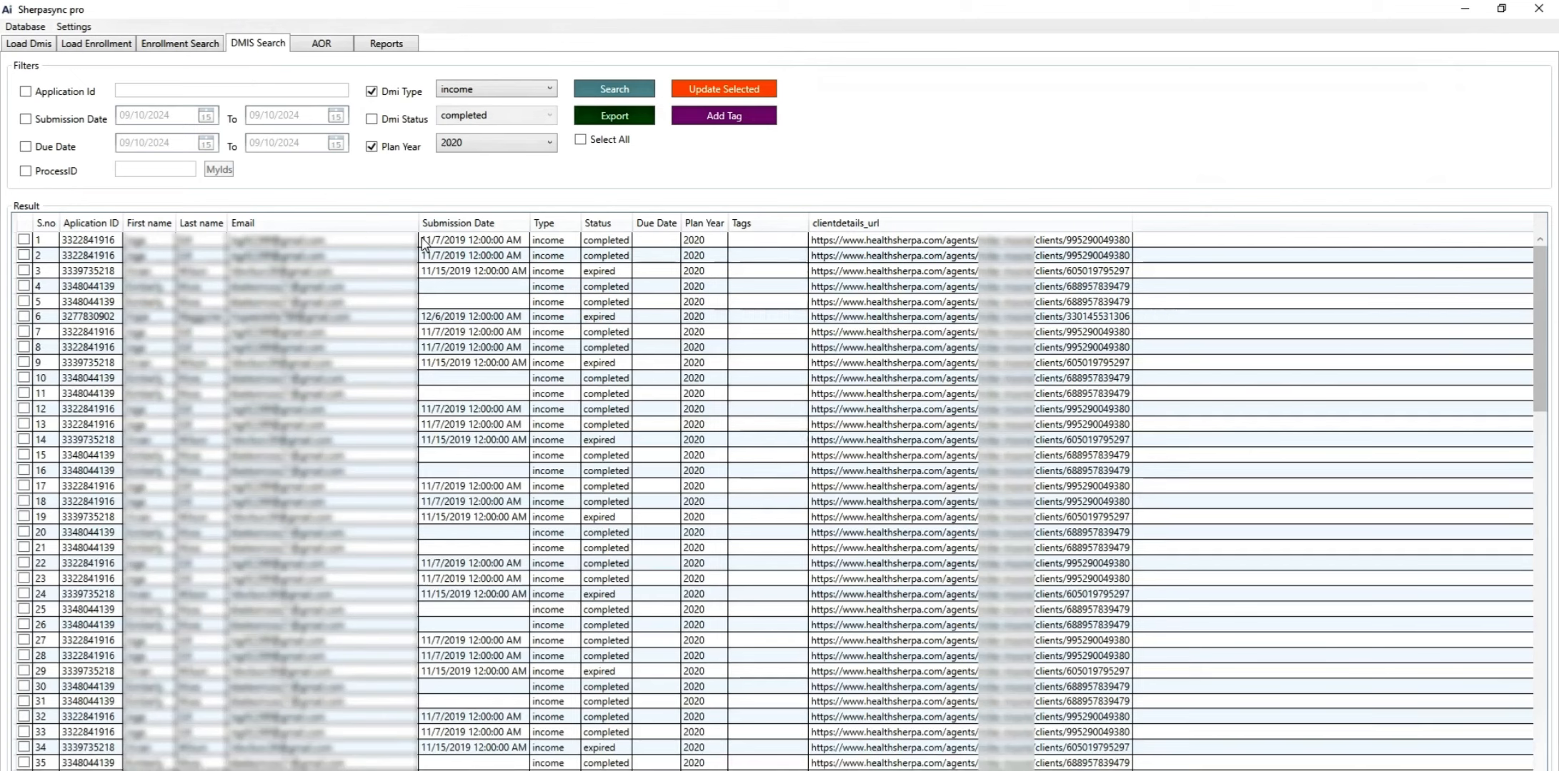
Set the DMI record filters to type income and status completed, keeping plan year 2020.
{"action": "left_click", "coordinate": [372, 118]}
{"action": "left_click", "coordinate": [371, 92]}
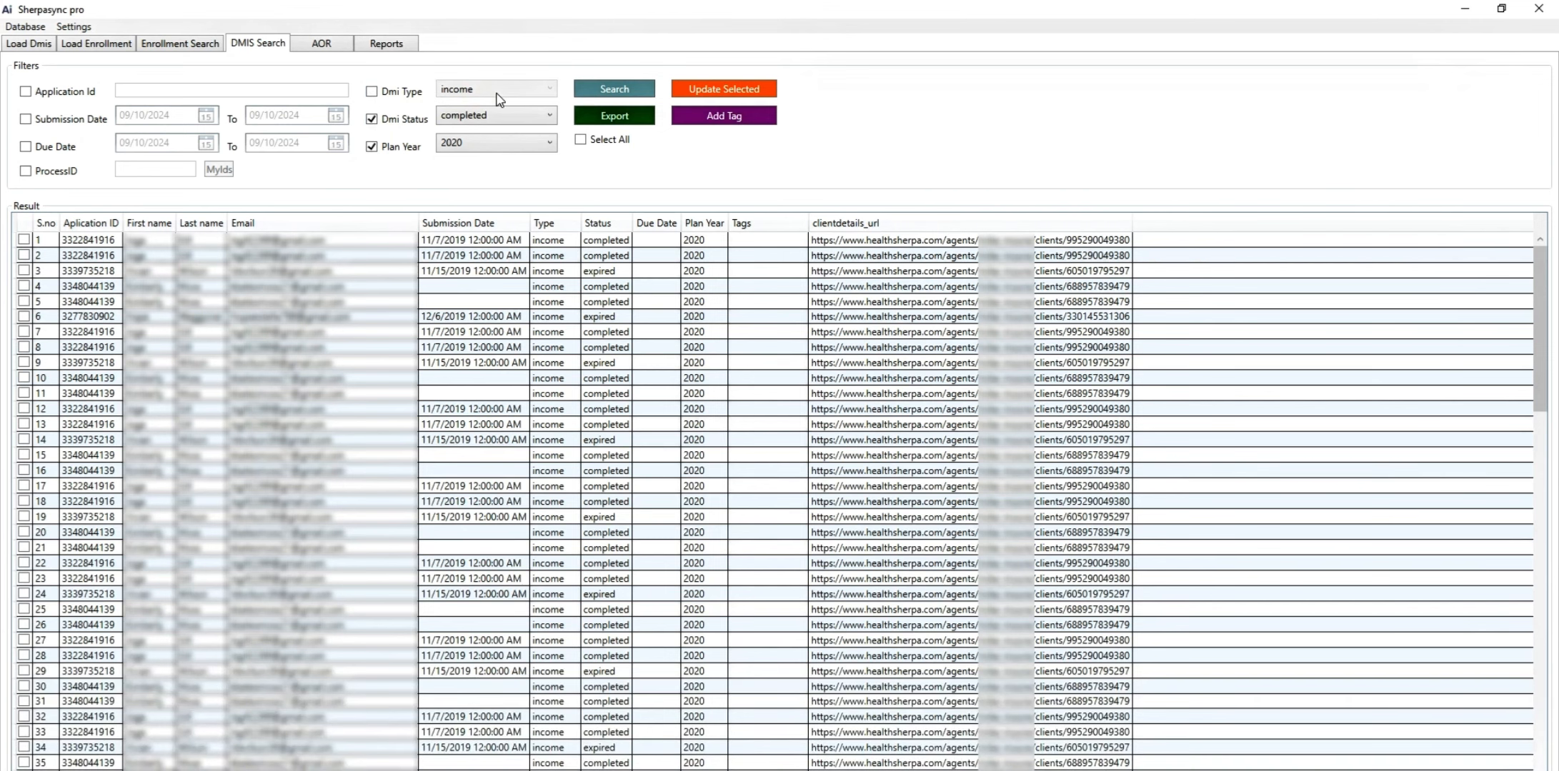
{"action": "left_click", "coordinate": [382, 92]}
{"action": "left_click", "coordinate": [477, 96]}
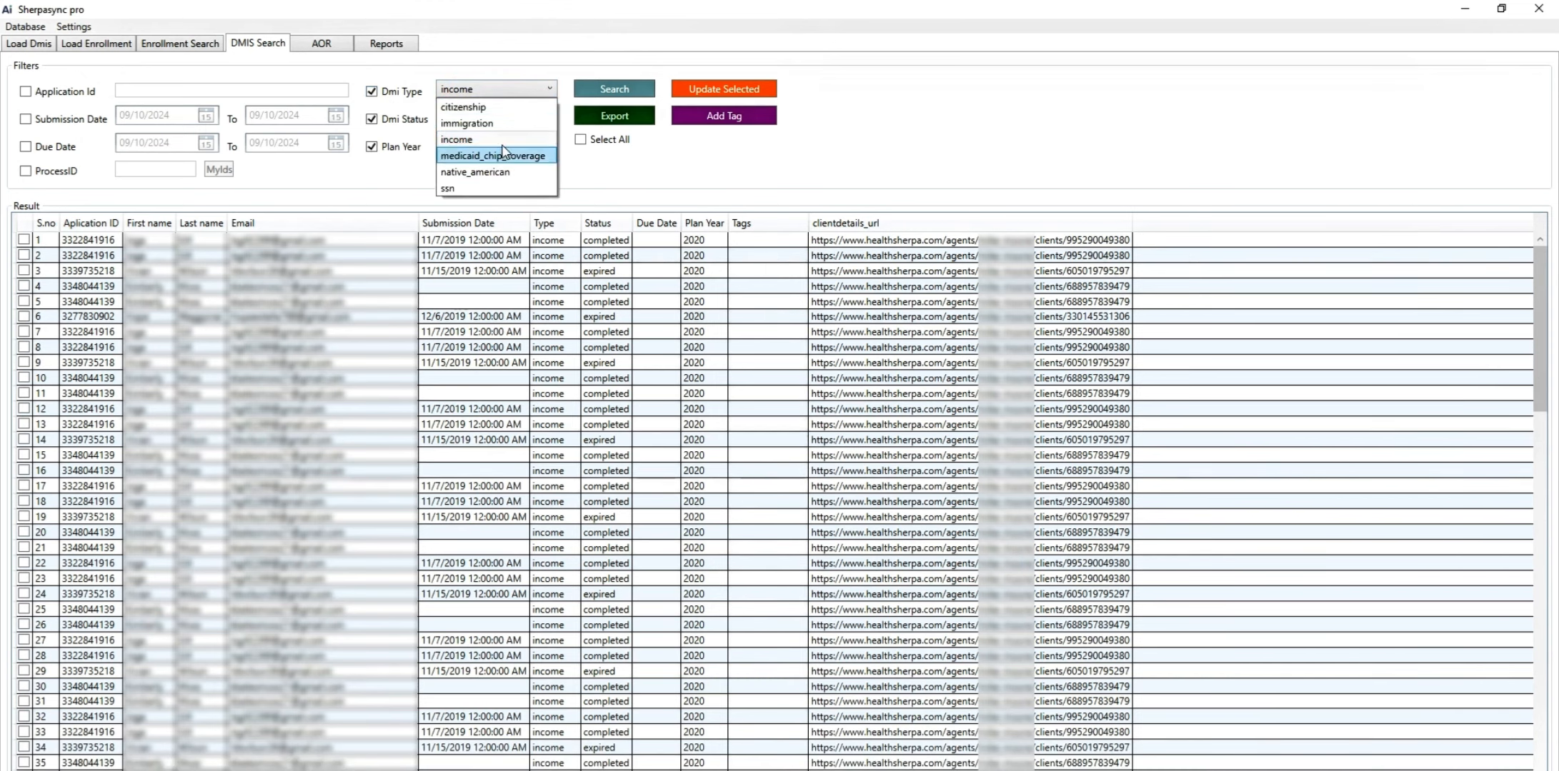
{"action": "left_click", "coordinate": [487, 89]}
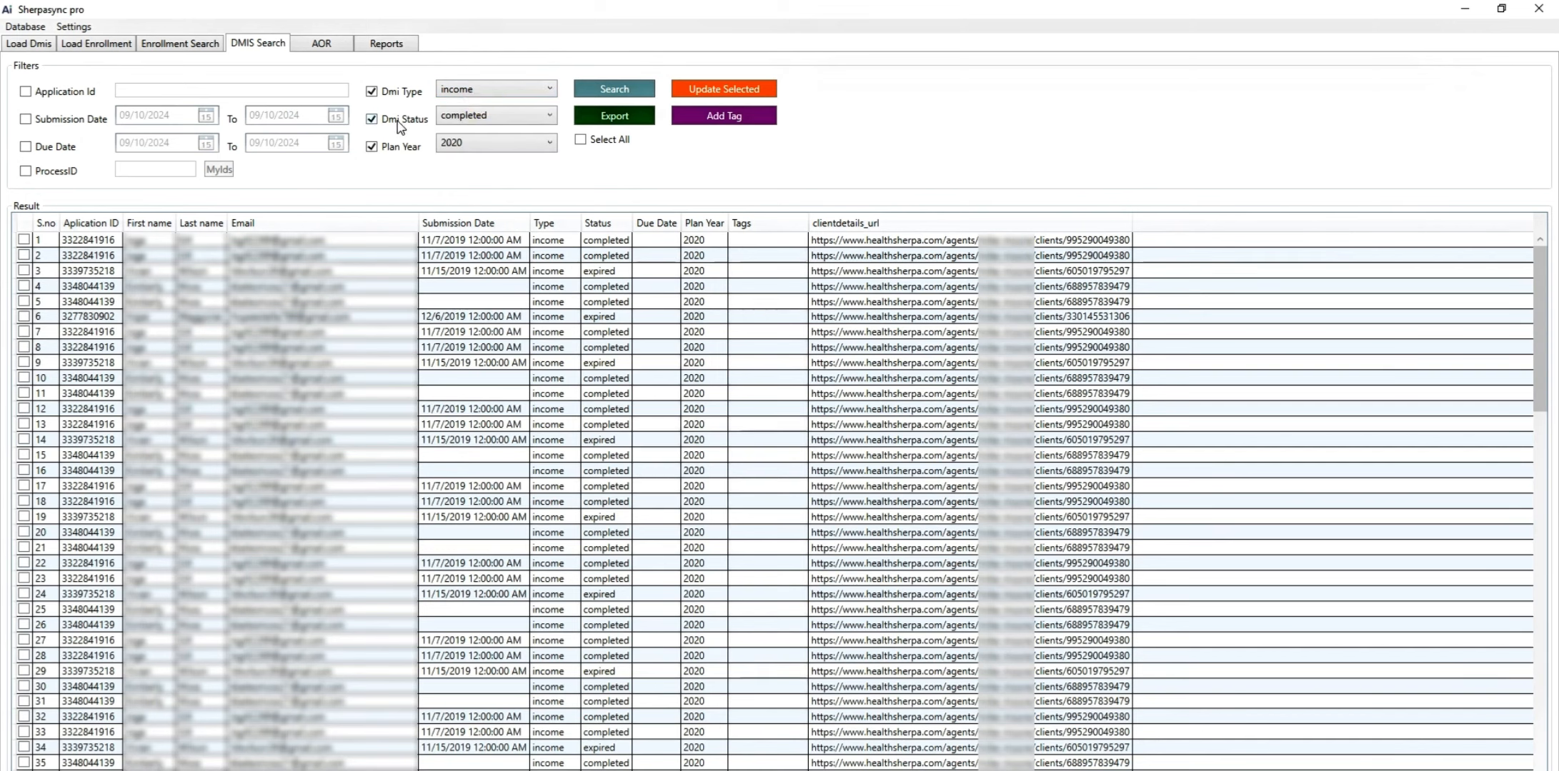
{"action": "left_click", "coordinate": [468, 116]}
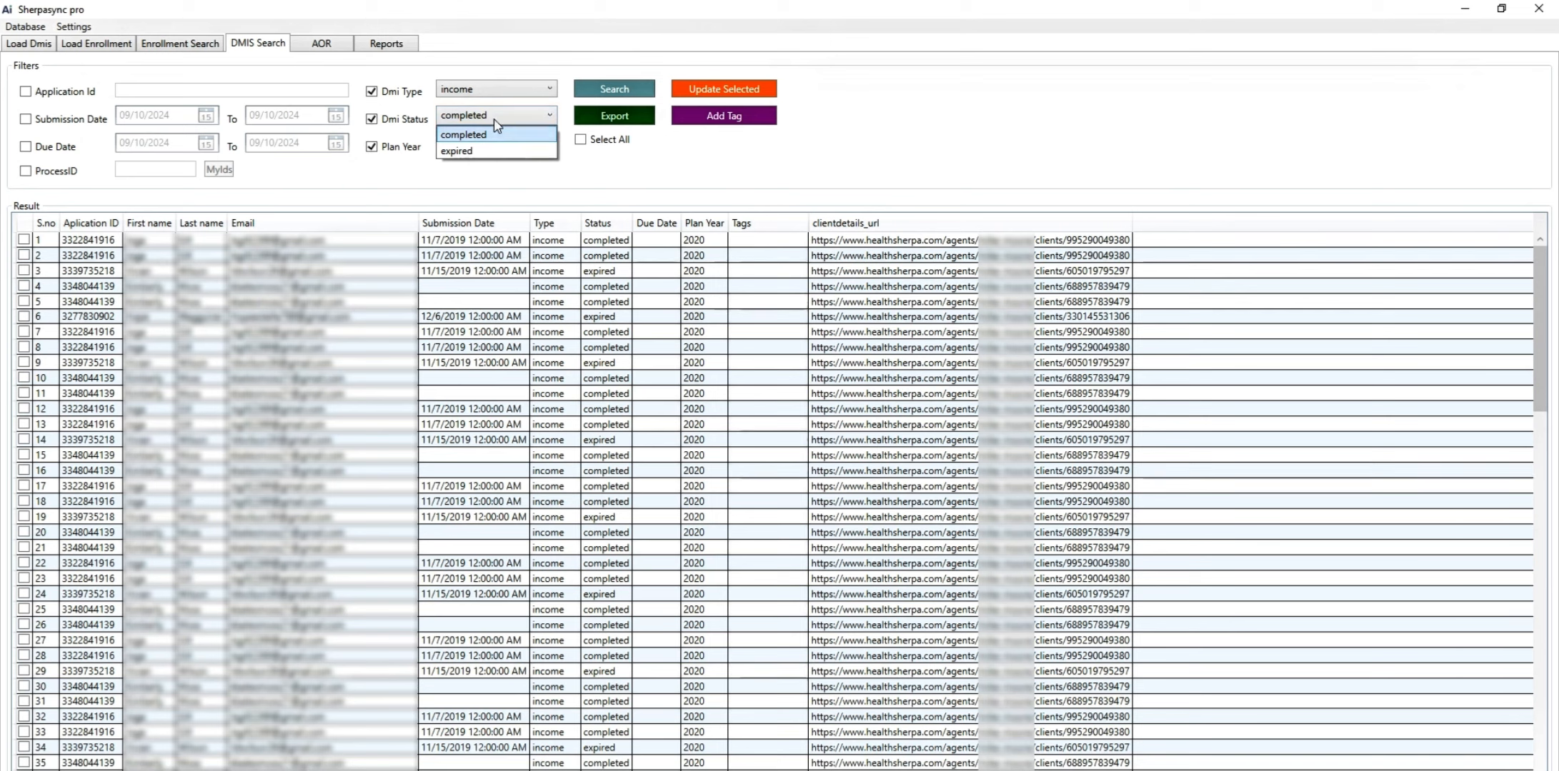
{"action": "left_click", "coordinate": [500, 134]}
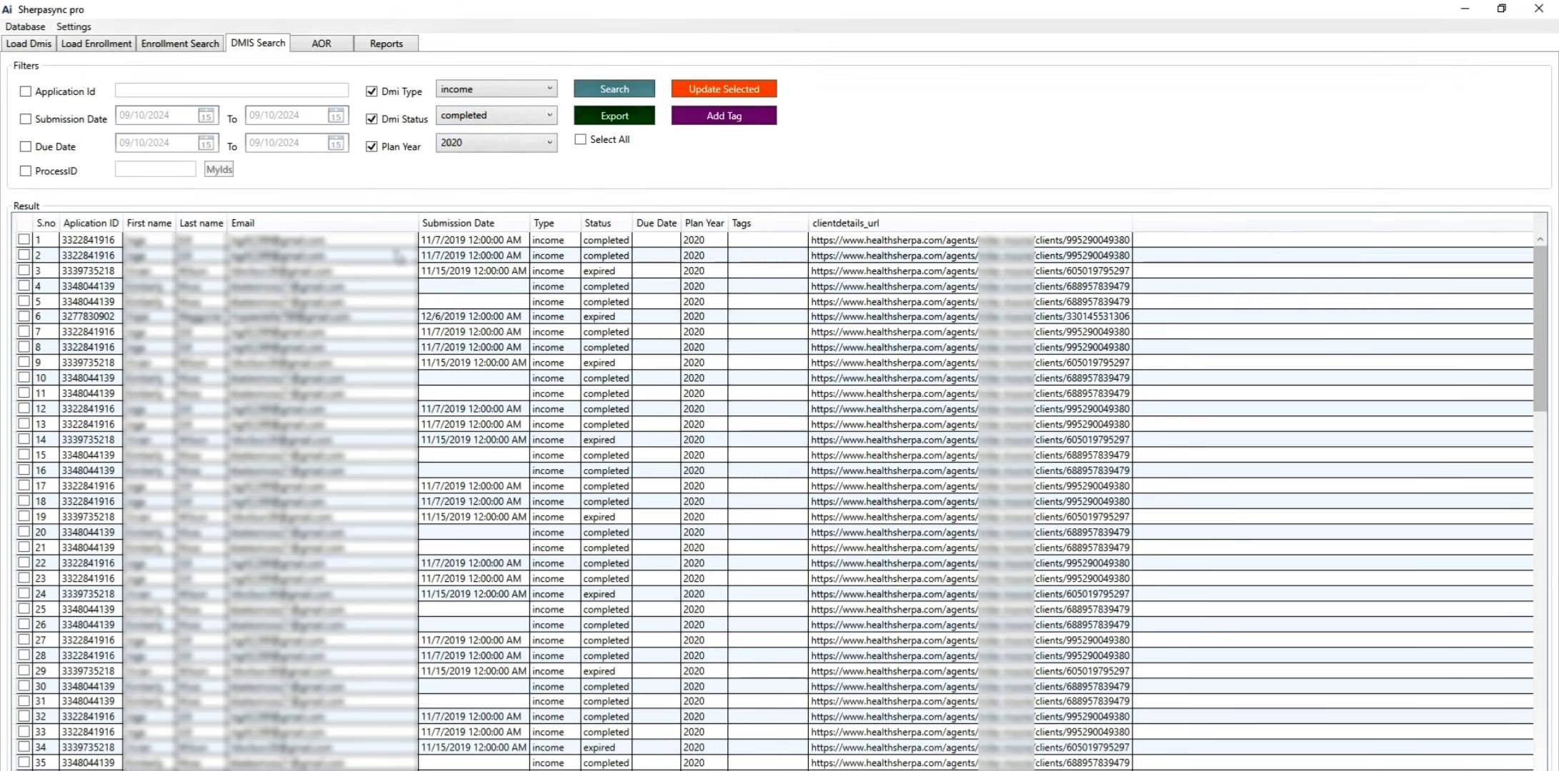
{"action": "scroll", "coordinate": [400, 286], "scroll_direction": "down", "scroll_amount": 2}
{"action": "scroll", "coordinate": [314, 298], "scroll_direction": "up", "scroll_amount": 2}
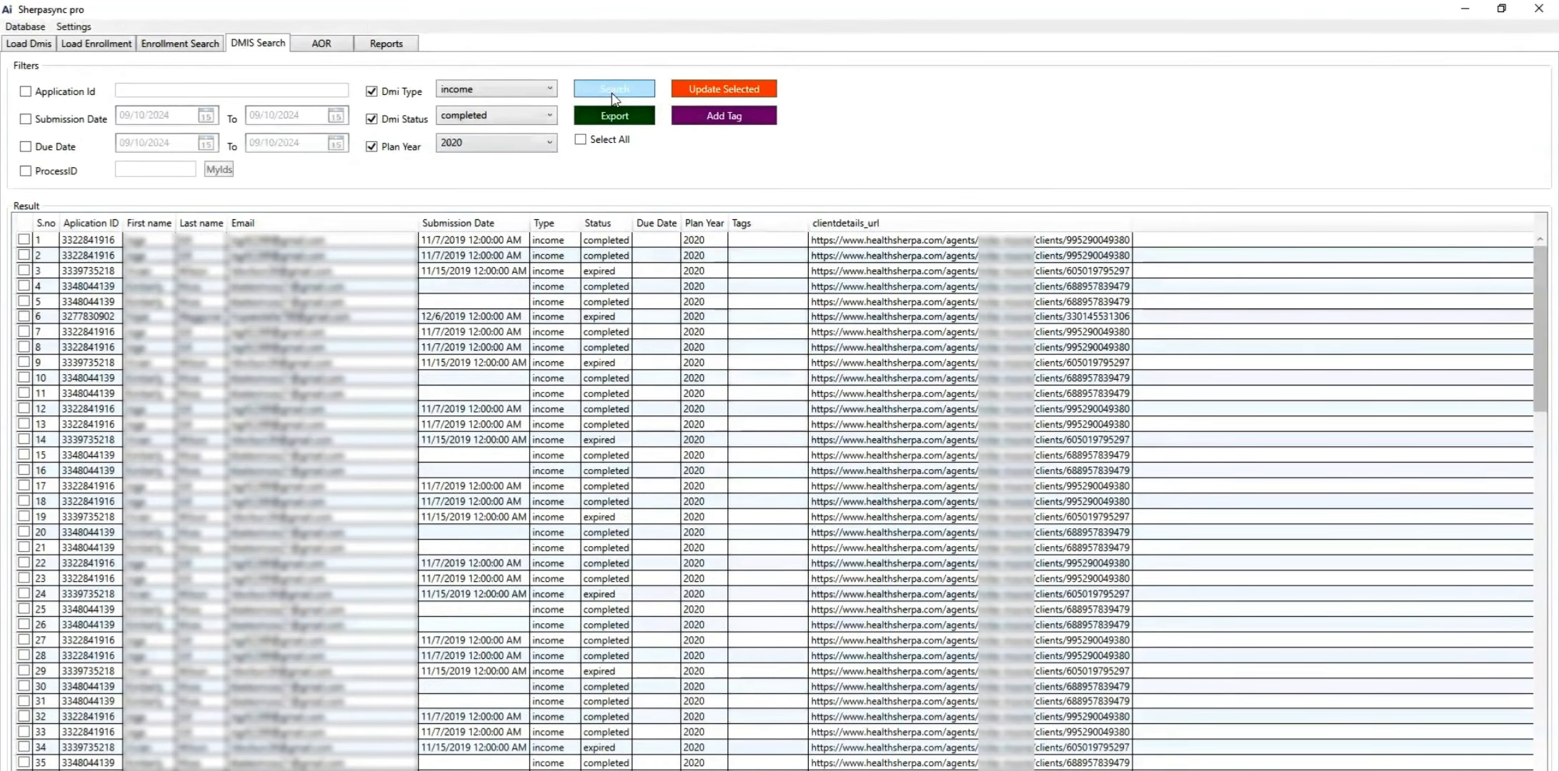
Select all listed records and review the existing tags available for them, closing the tag dialog without adding any.
{"action": "left_click", "coordinate": [29, 242]}
{"action": "left_click", "coordinate": [589, 140]}
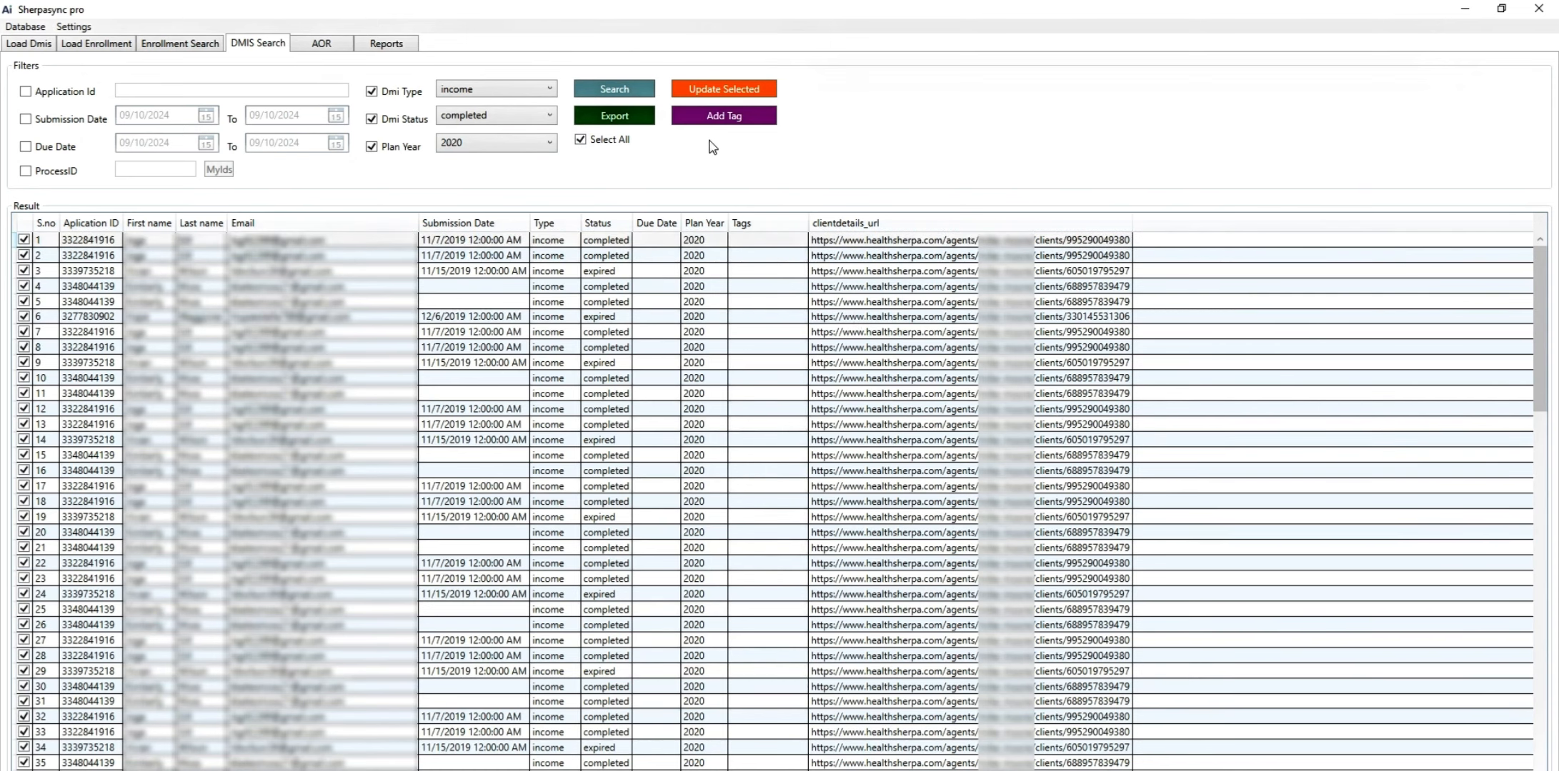
{"action": "left_click", "coordinate": [749, 123]}
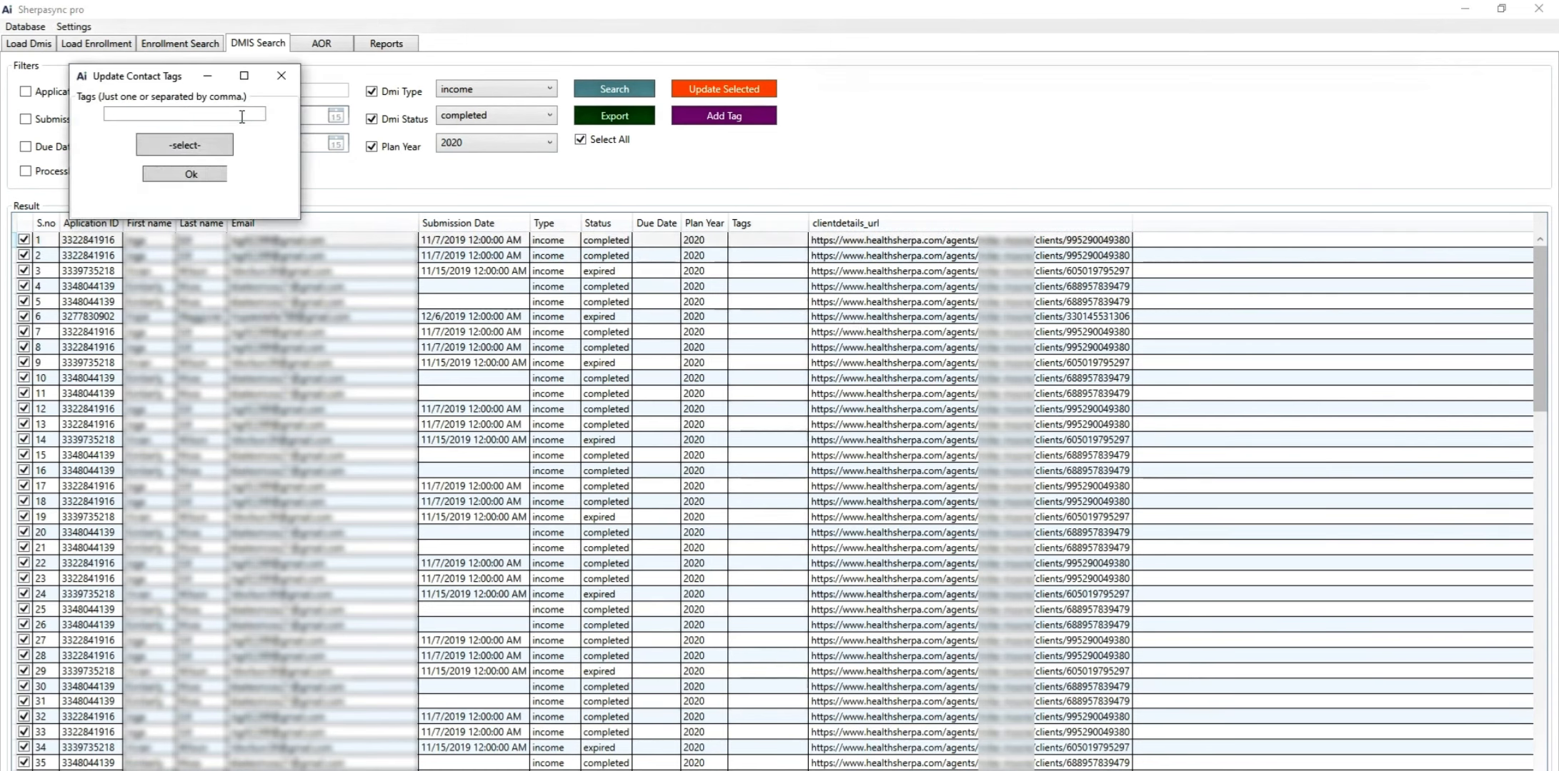
{"action": "left_click", "coordinate": [240, 115]}
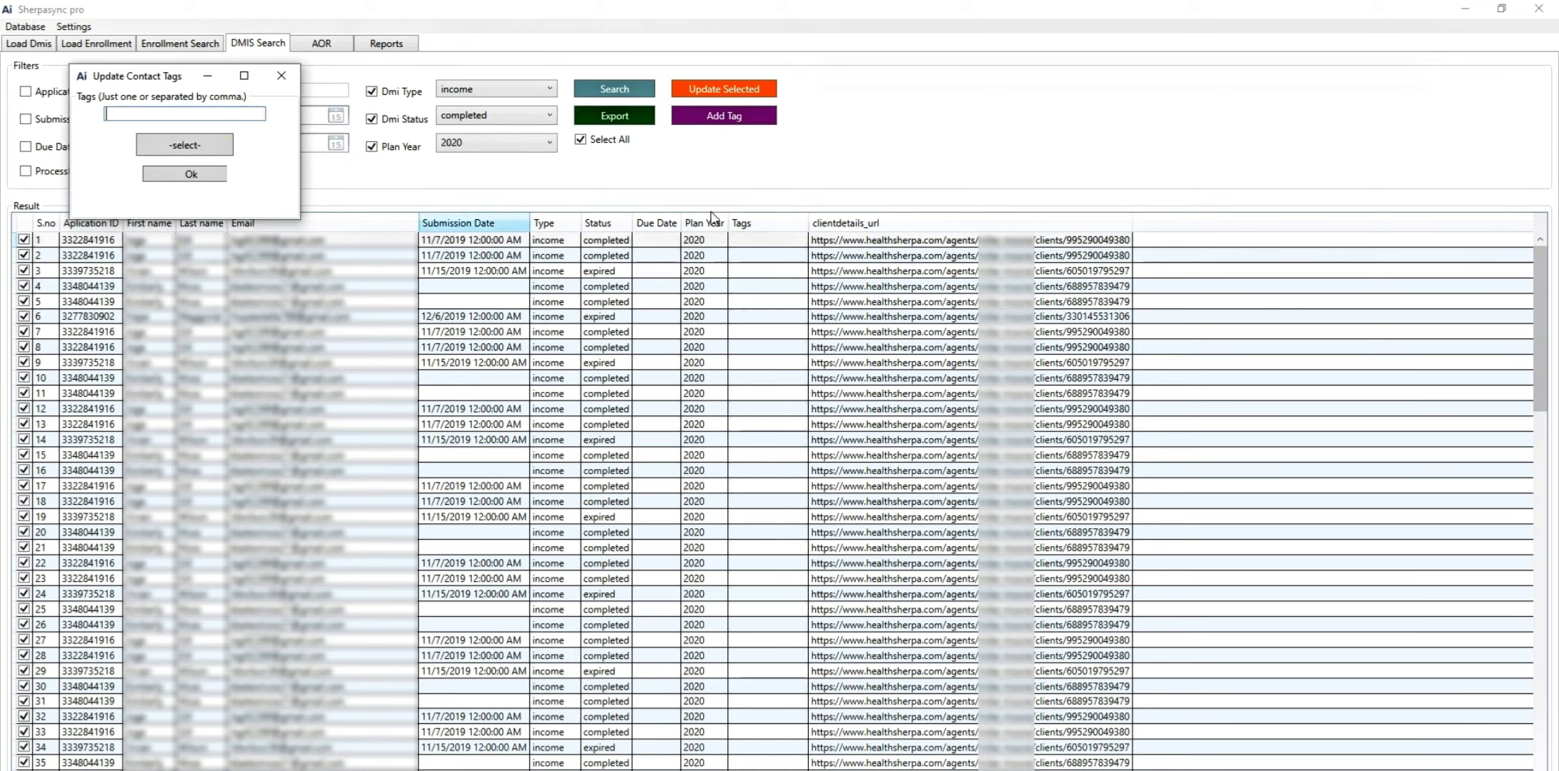
{"action": "left_click", "coordinate": [202, 148]}
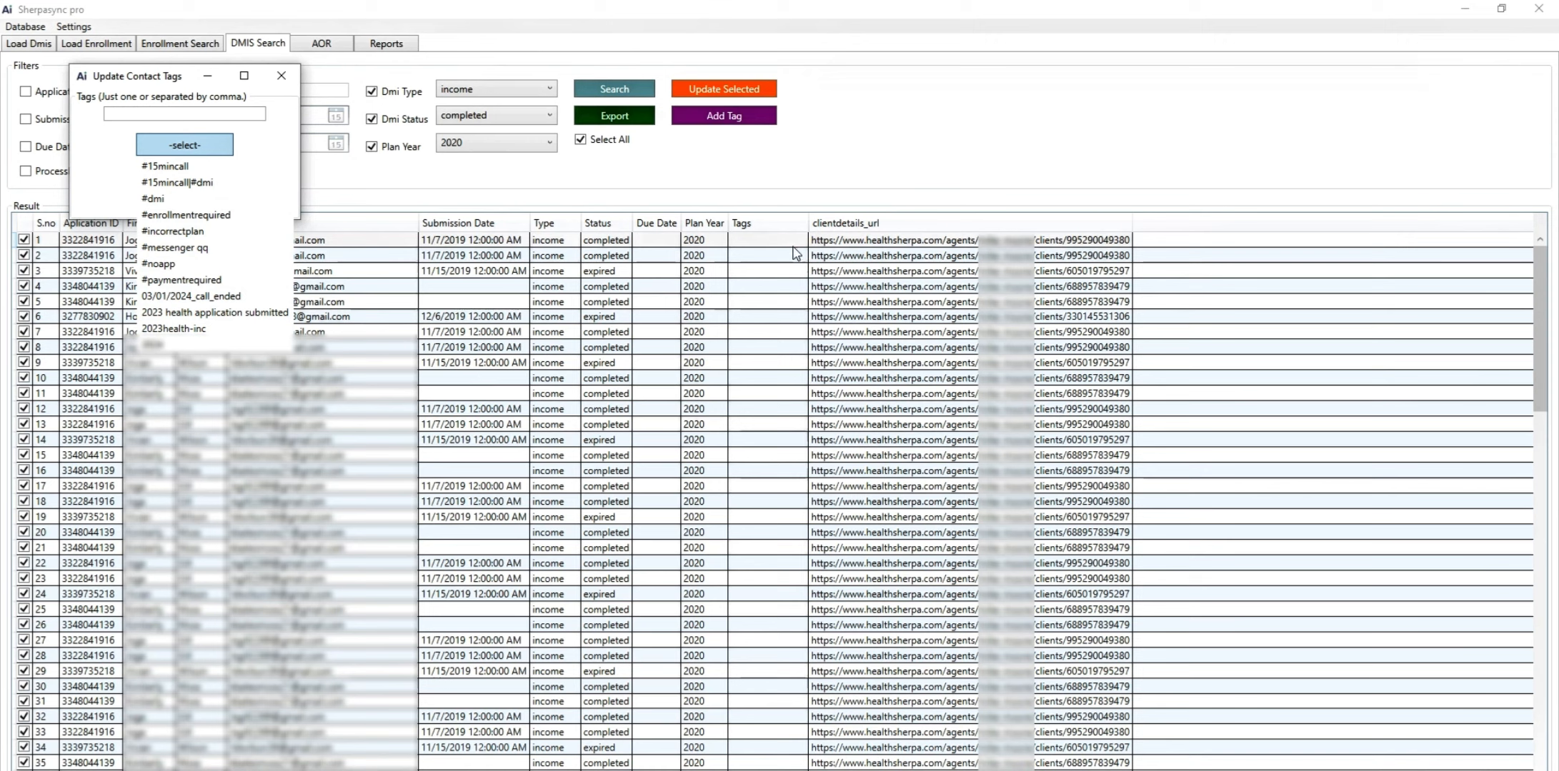
{"action": "left_click", "coordinate": [834, 150]}
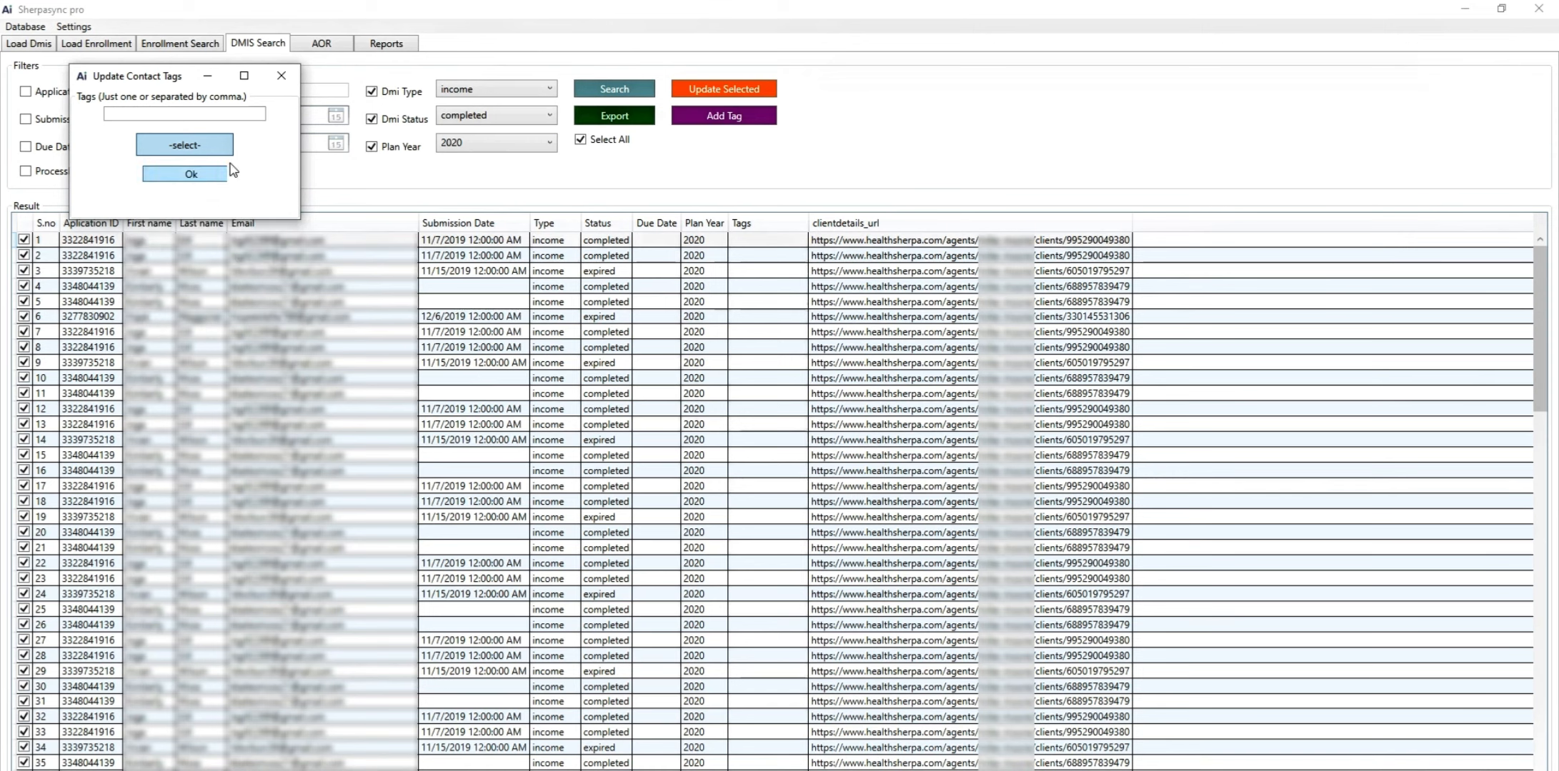
{"action": "left_click", "coordinate": [281, 75]}
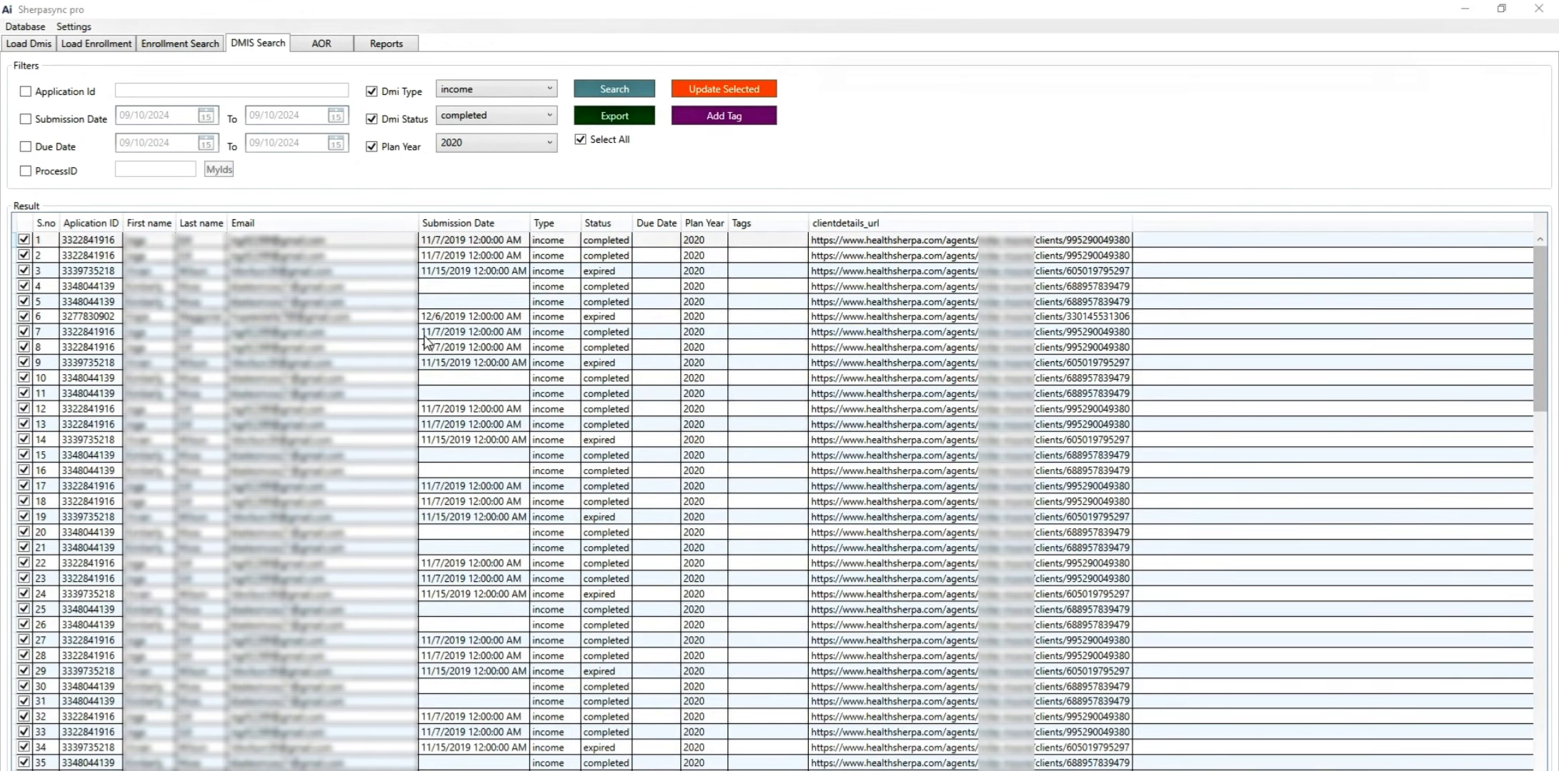
Open the update settings and mark First Name, Last Name, Email and Phone as fields to update.
{"action": "left_click", "coordinate": [74, 26]}
{"action": "left_click", "coordinate": [74, 26]}
{"action": "left_click", "coordinate": [74, 27]}
{"action": "left_click", "coordinate": [89, 77]}
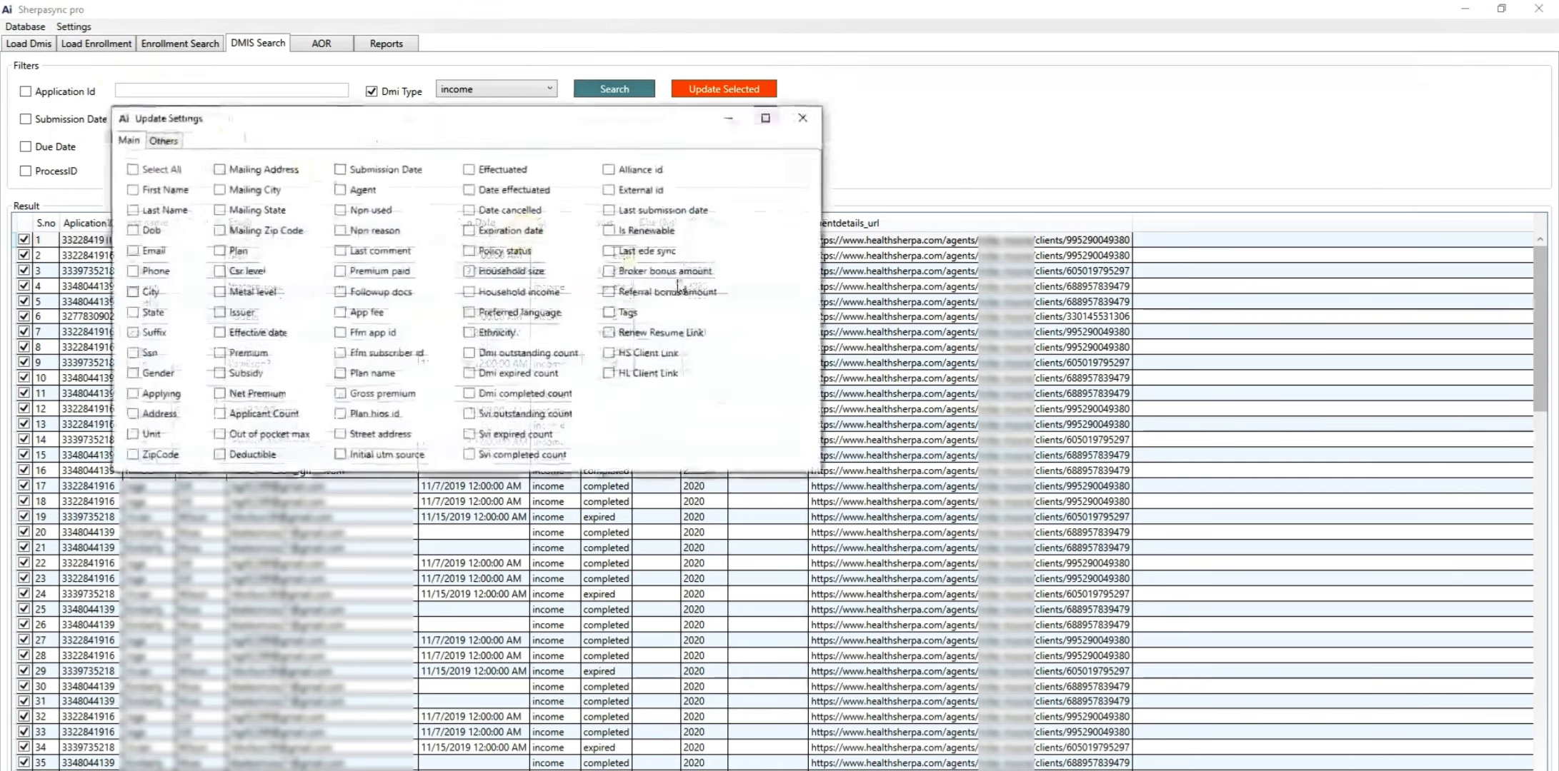
{"action": "left_click_drag", "start_coordinate": [227, 127], "coordinate": [352, 135]}
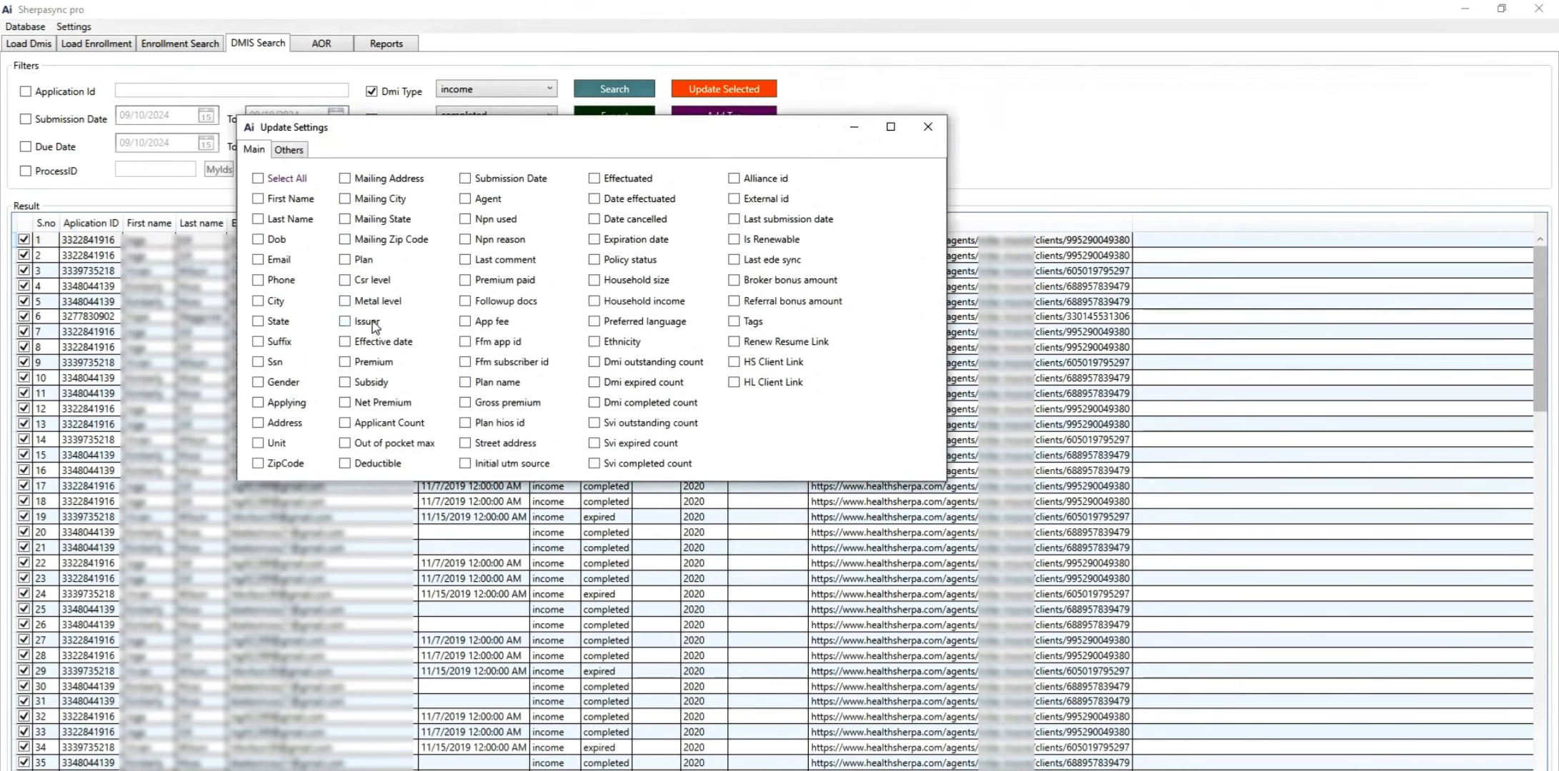
{"action": "left_click", "coordinate": [289, 223]}
{"action": "left_click", "coordinate": [278, 261]}
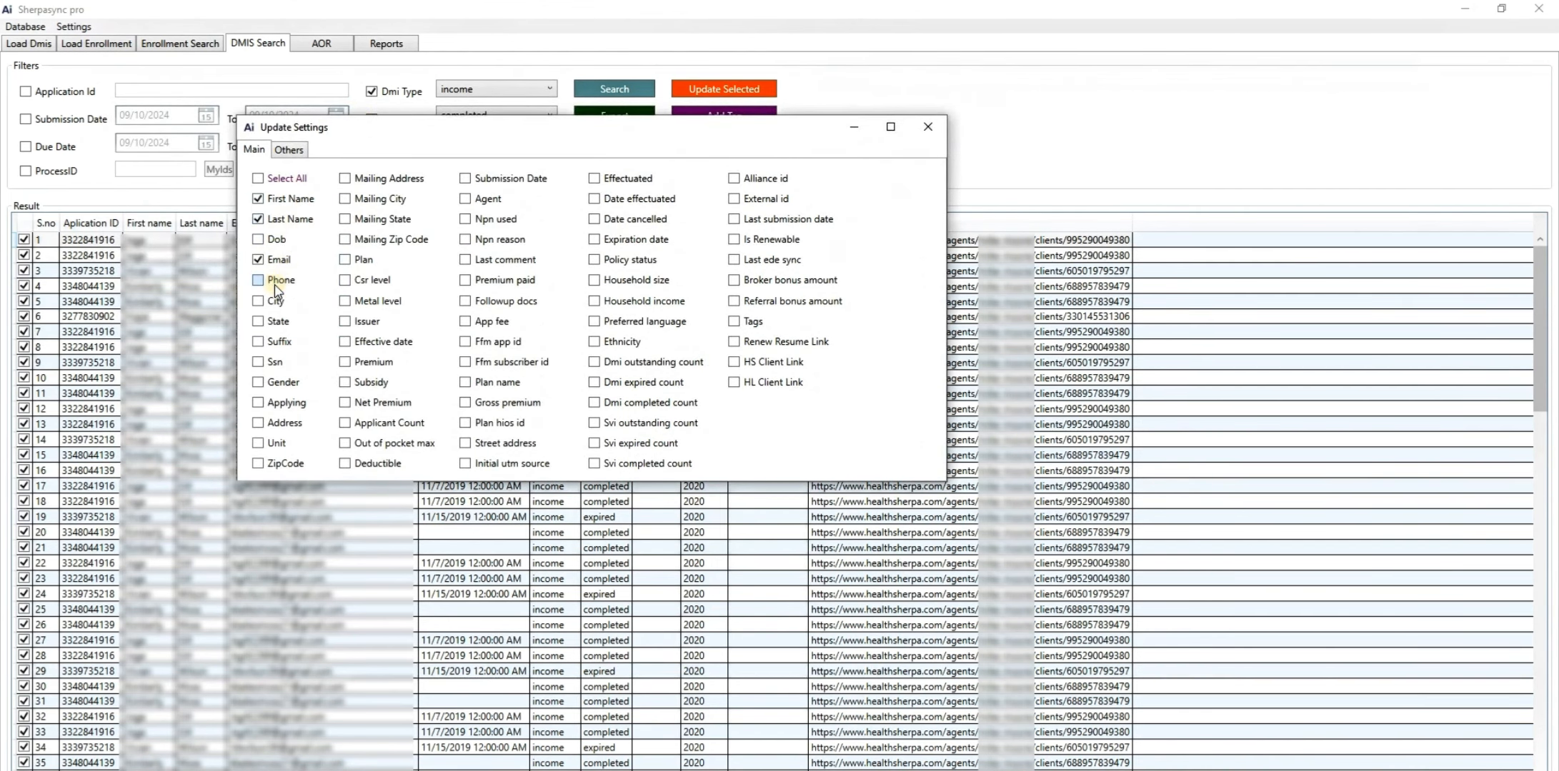
{"action": "left_click", "coordinate": [280, 281]}
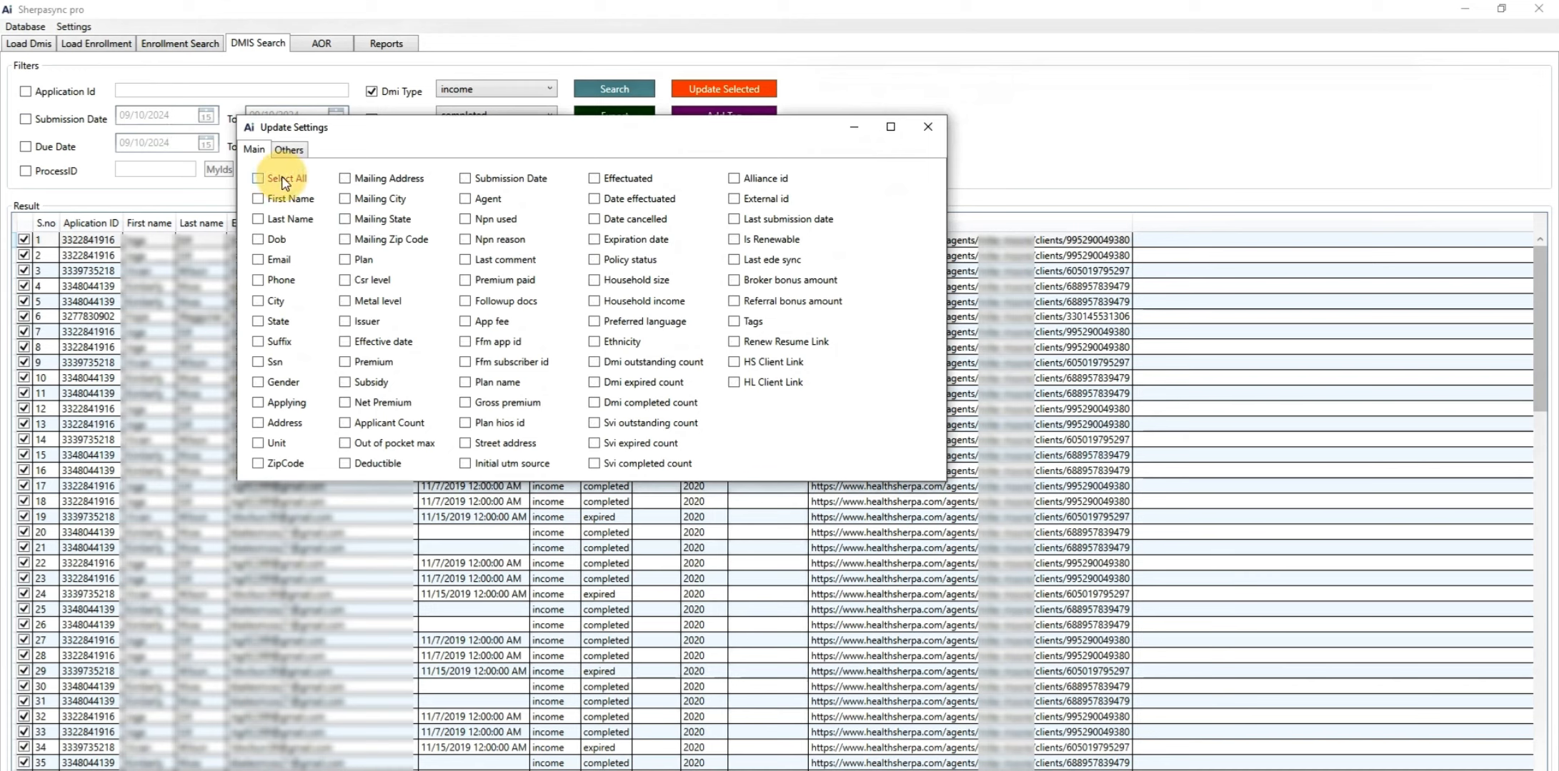
With every field marked for update, exclude and re-include First Name, and close the update settings.
{"action": "left_click", "coordinate": [291, 200]}
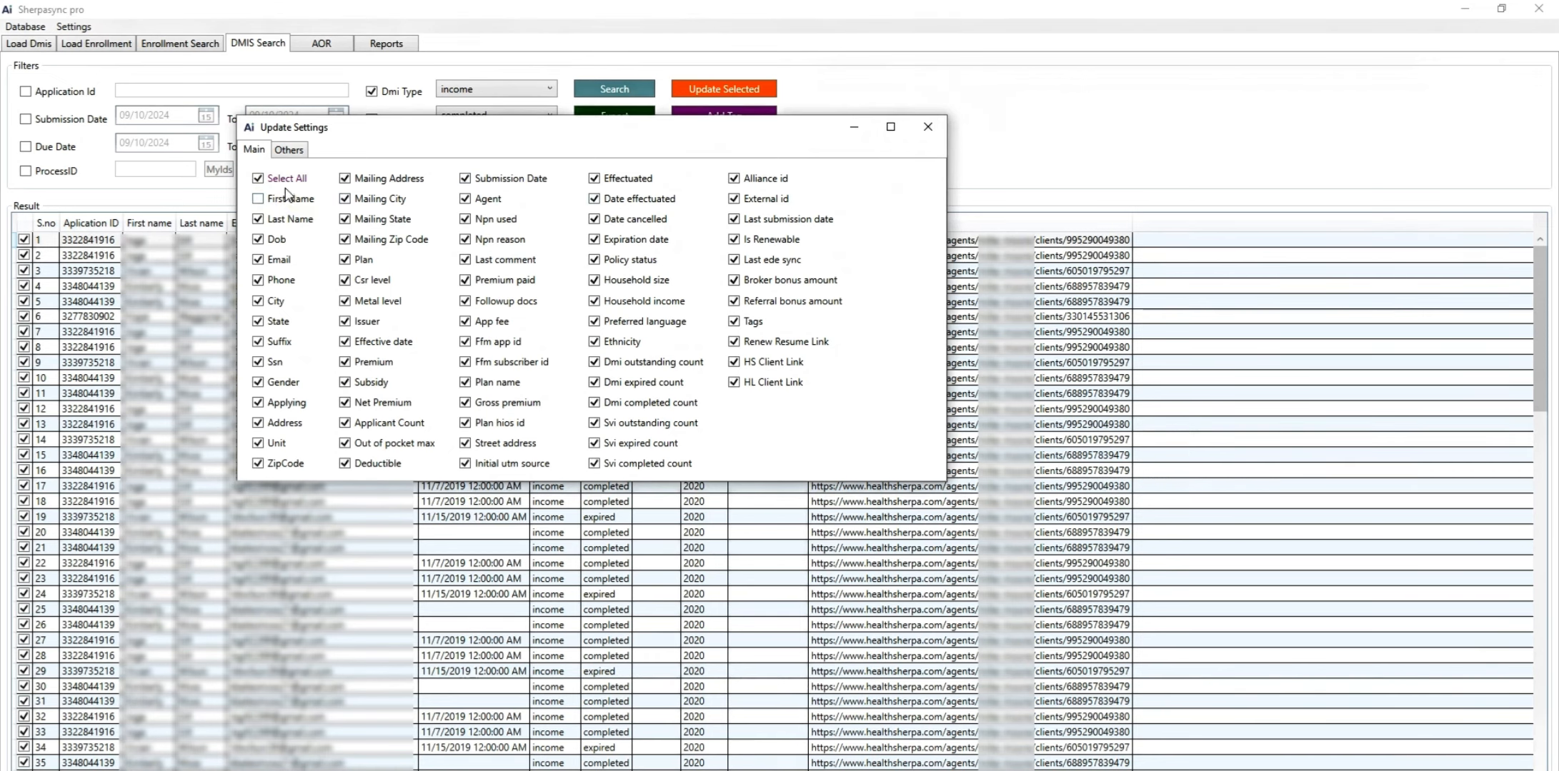
{"action": "left_click", "coordinate": [286, 198]}
{"action": "left_click", "coordinate": [928, 126]}
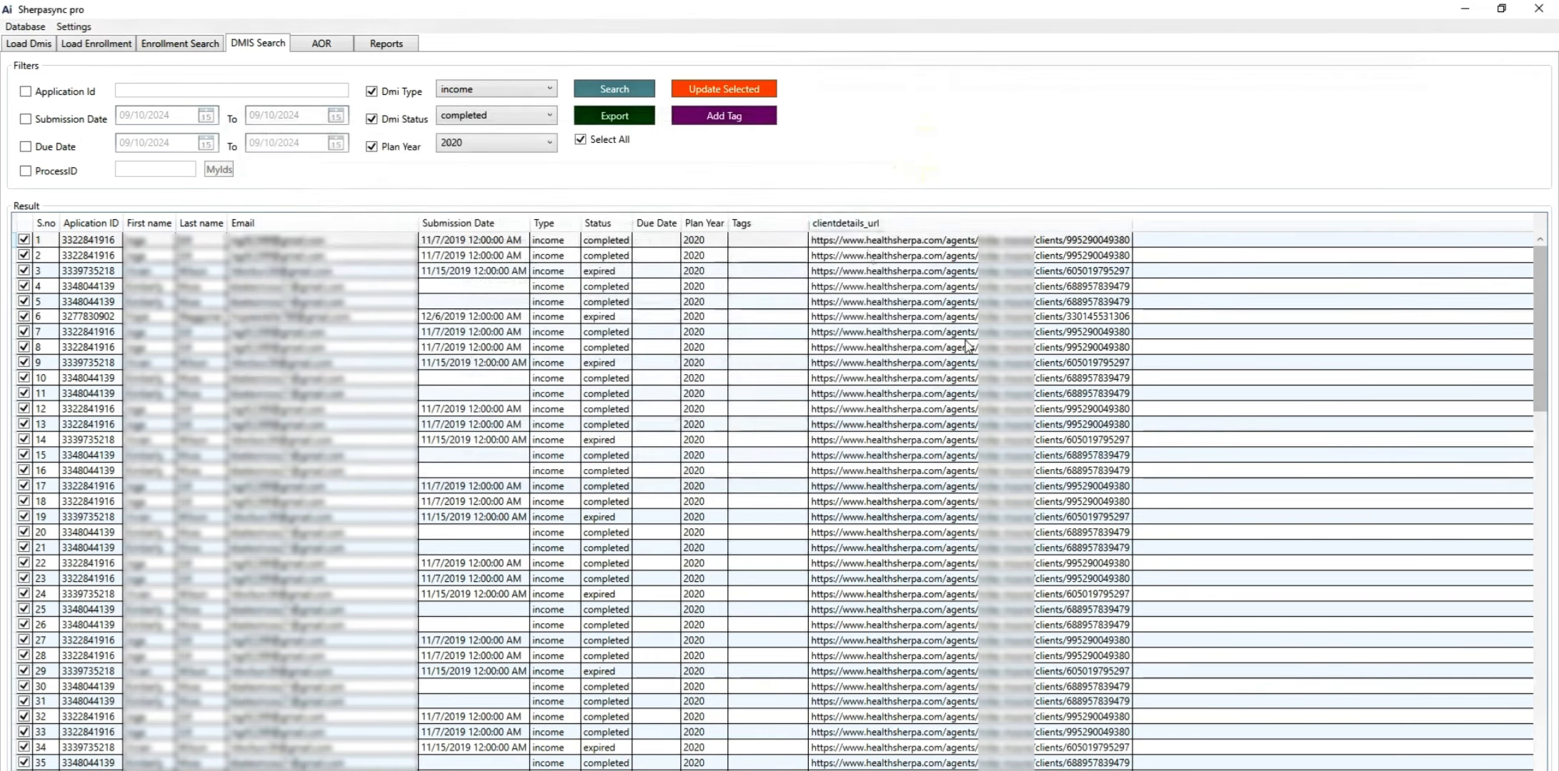
Switch to the Affordable Care CRM and open its Business Profile settings at the API key.
{"action": "left_click", "coordinate": [76, 28]}
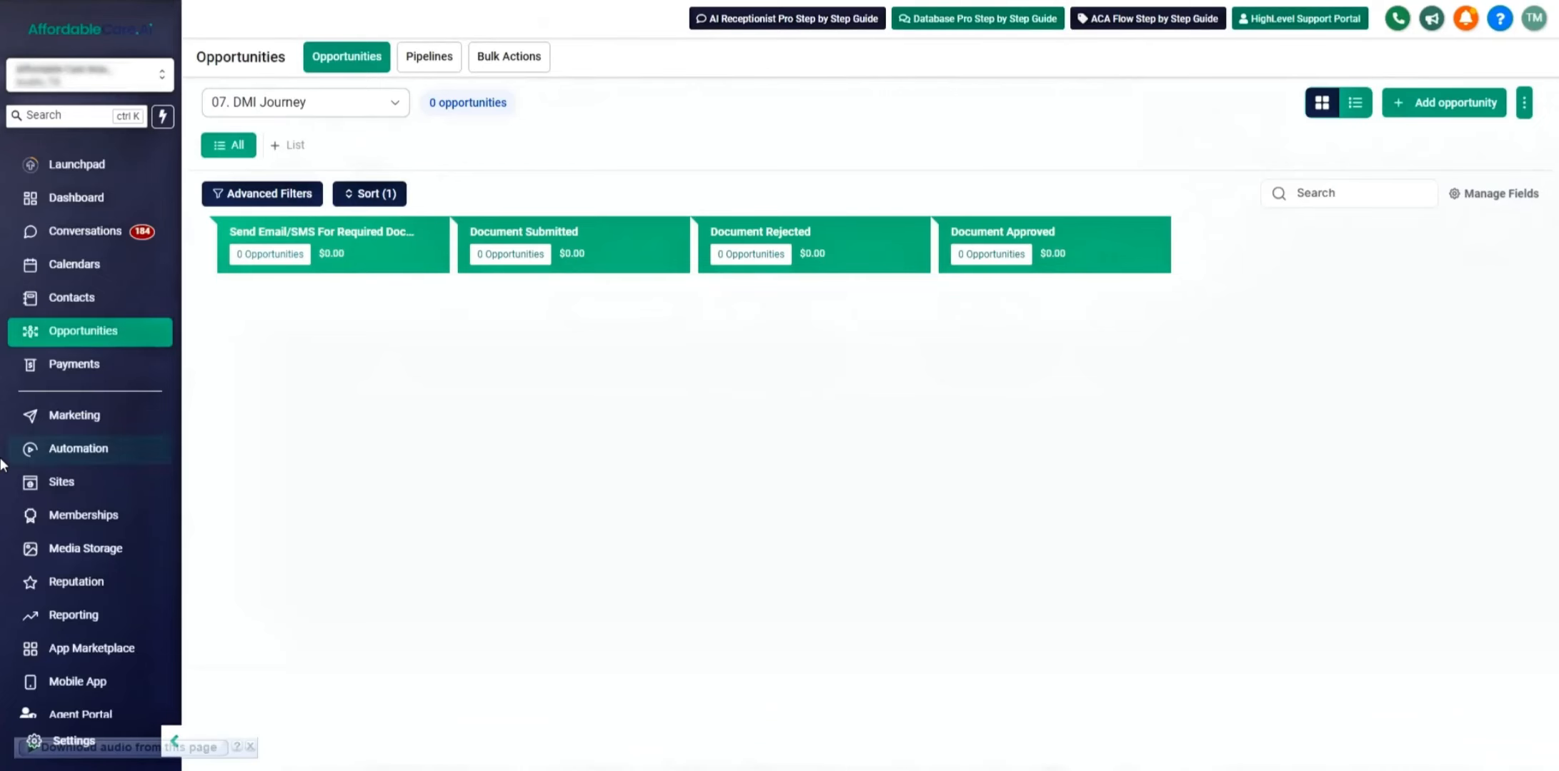
{"action": "scroll", "coordinate": [122, 686], "scroll_direction": "down", "scroll_amount": 2}
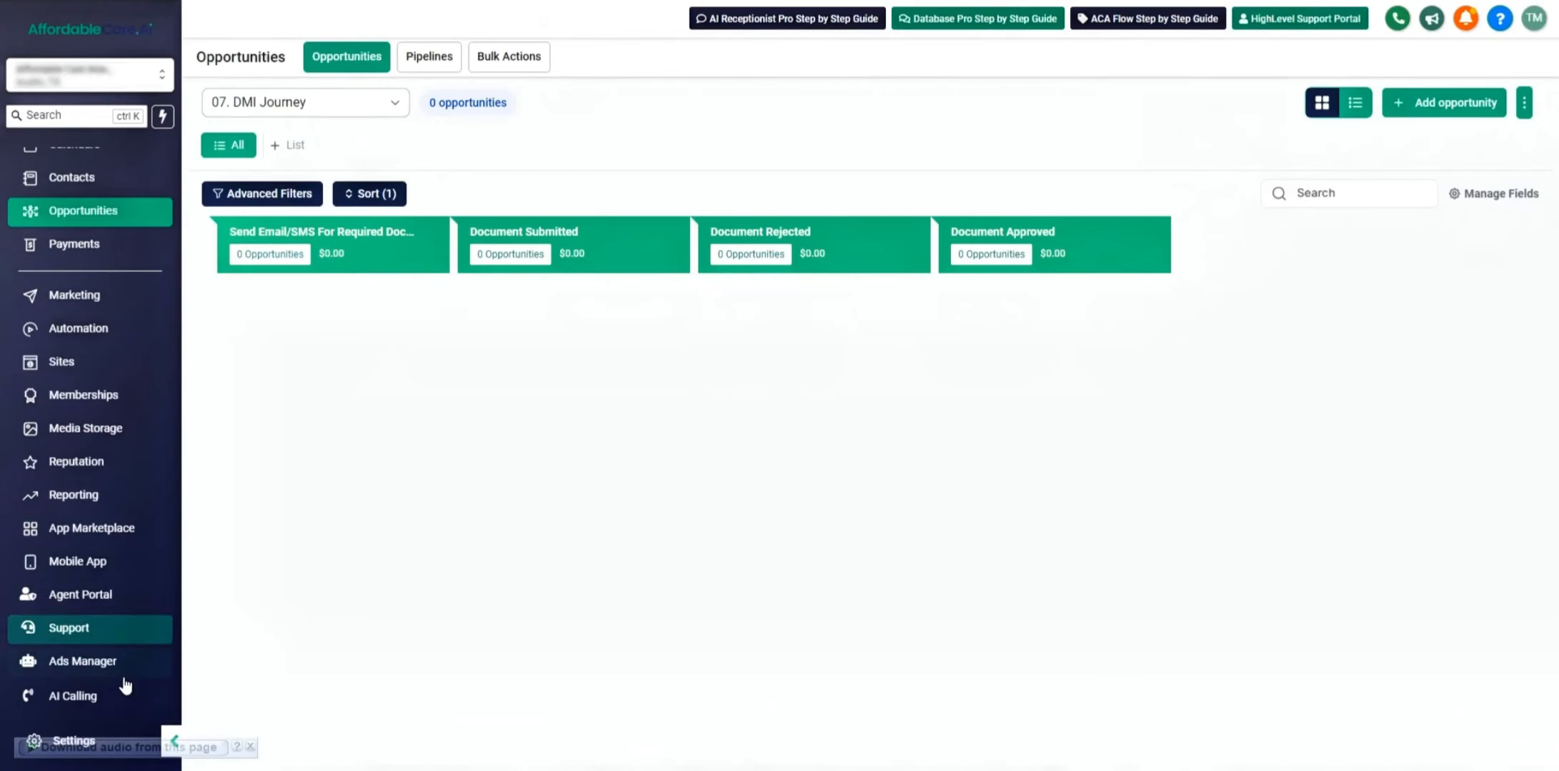
{"action": "left_click", "coordinate": [72, 741]}
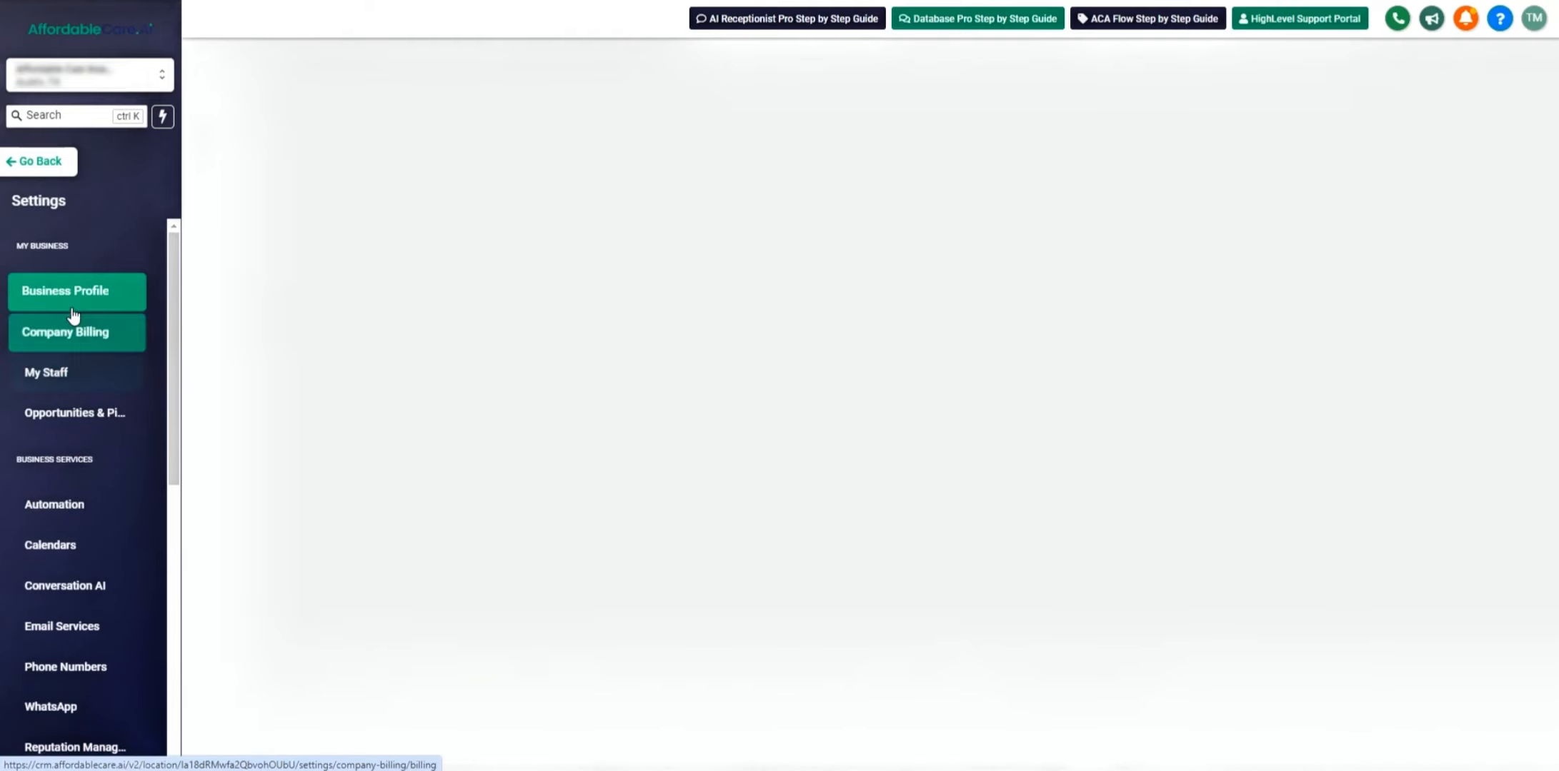
{"action": "scroll", "coordinate": [623, 336], "scroll_direction": "down", "scroll_amount": 2}
{"action": "scroll", "coordinate": [571, 372], "scroll_direction": "down", "scroll_amount": 1}
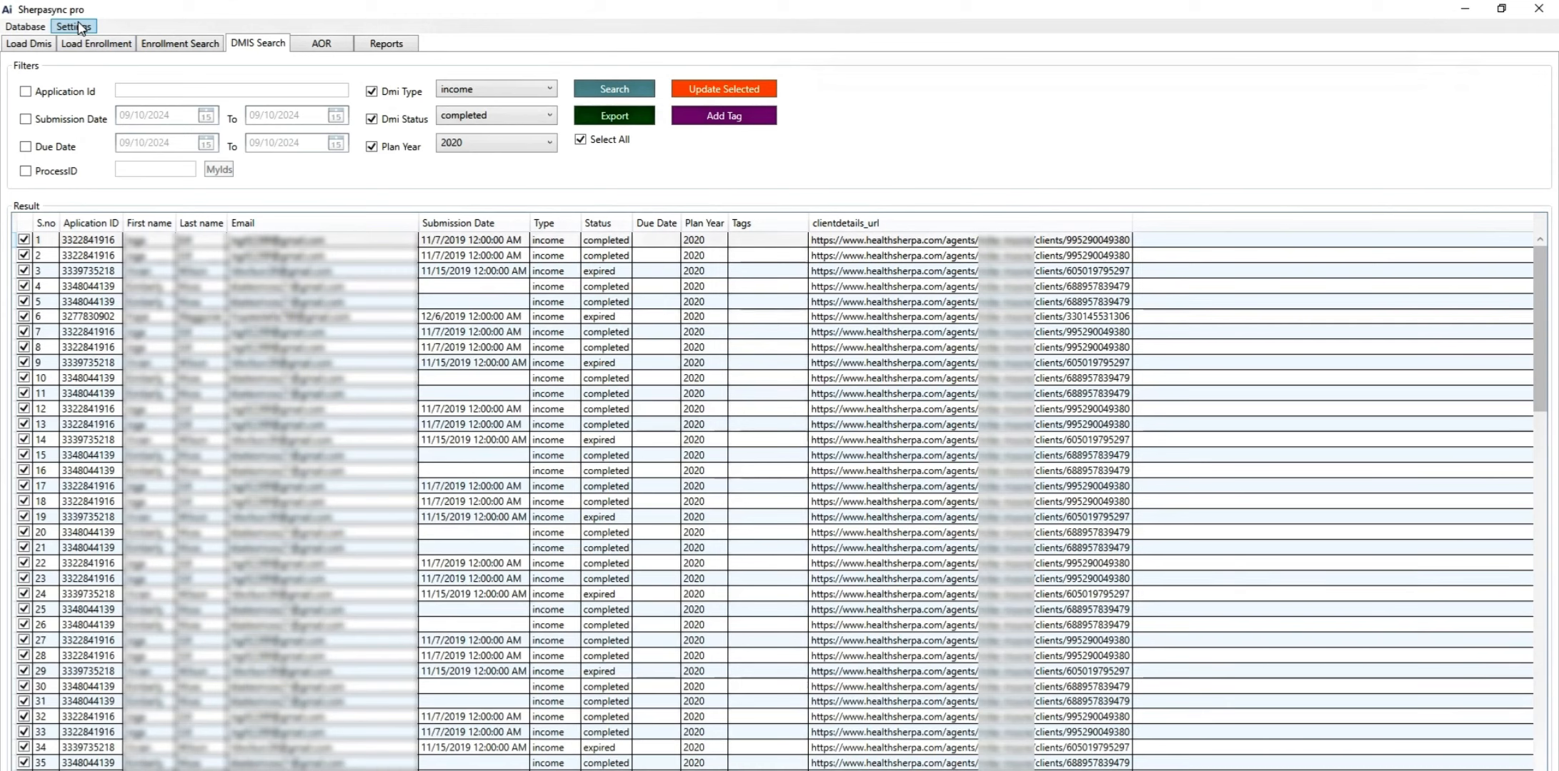
Open the Sherpasync pro app settings and copy the location ID from the CRM's web address.
{"action": "left_click", "coordinate": [80, 29]}
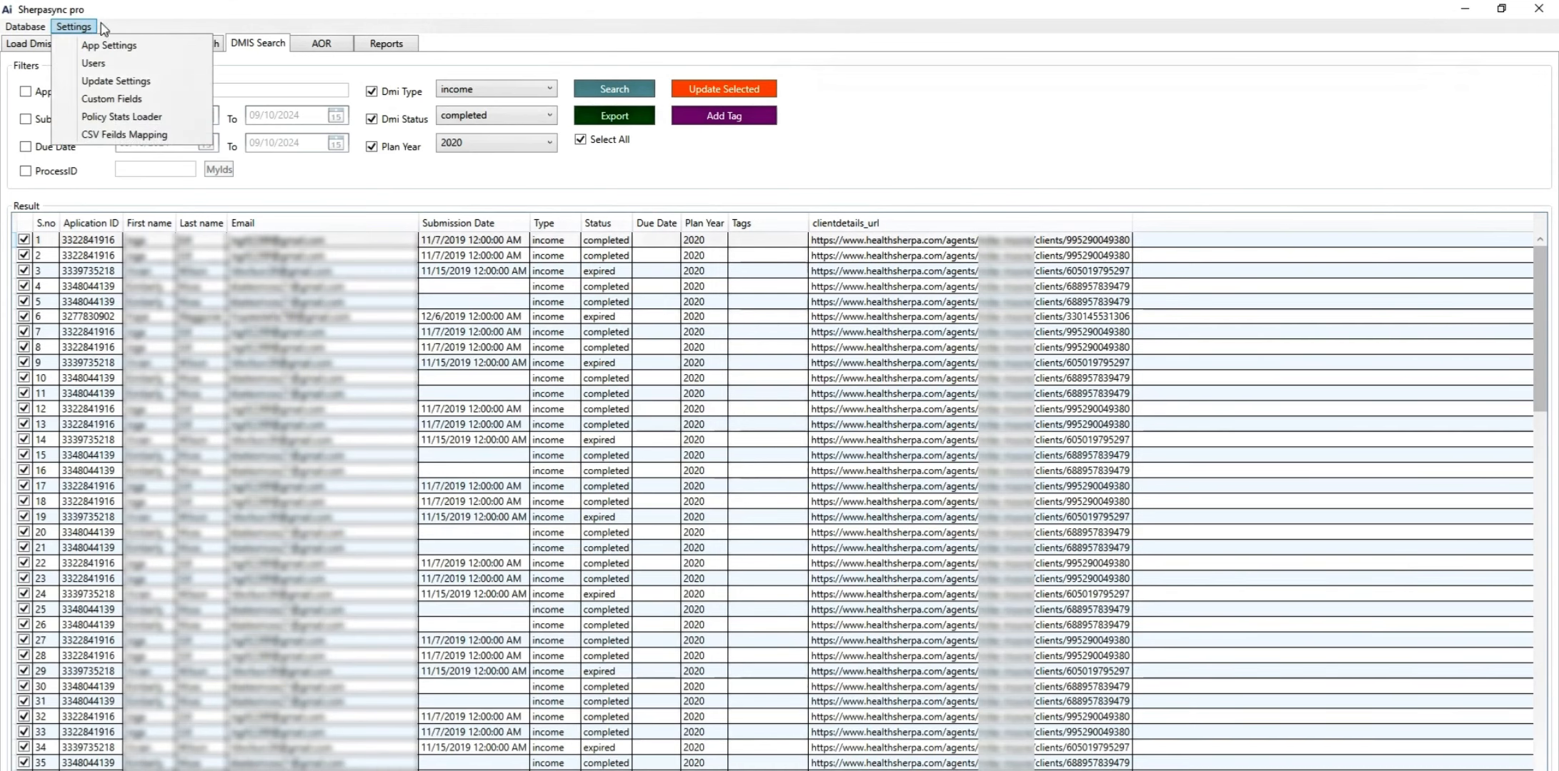
{"action": "left_click", "coordinate": [169, 50]}
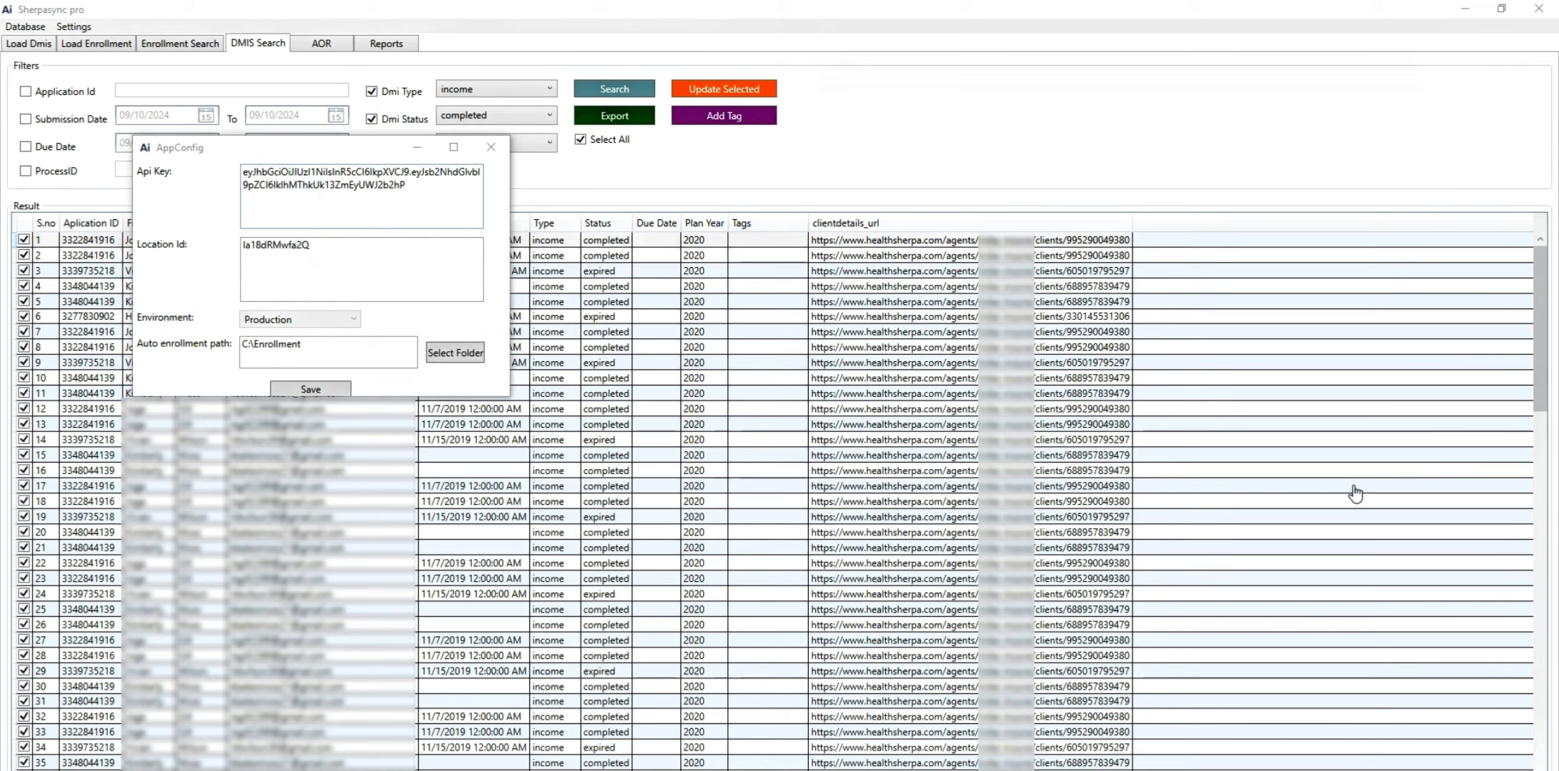
{"action": "key", "text": "alt+Tab"}
{"action": "key", "text": "Tab"}
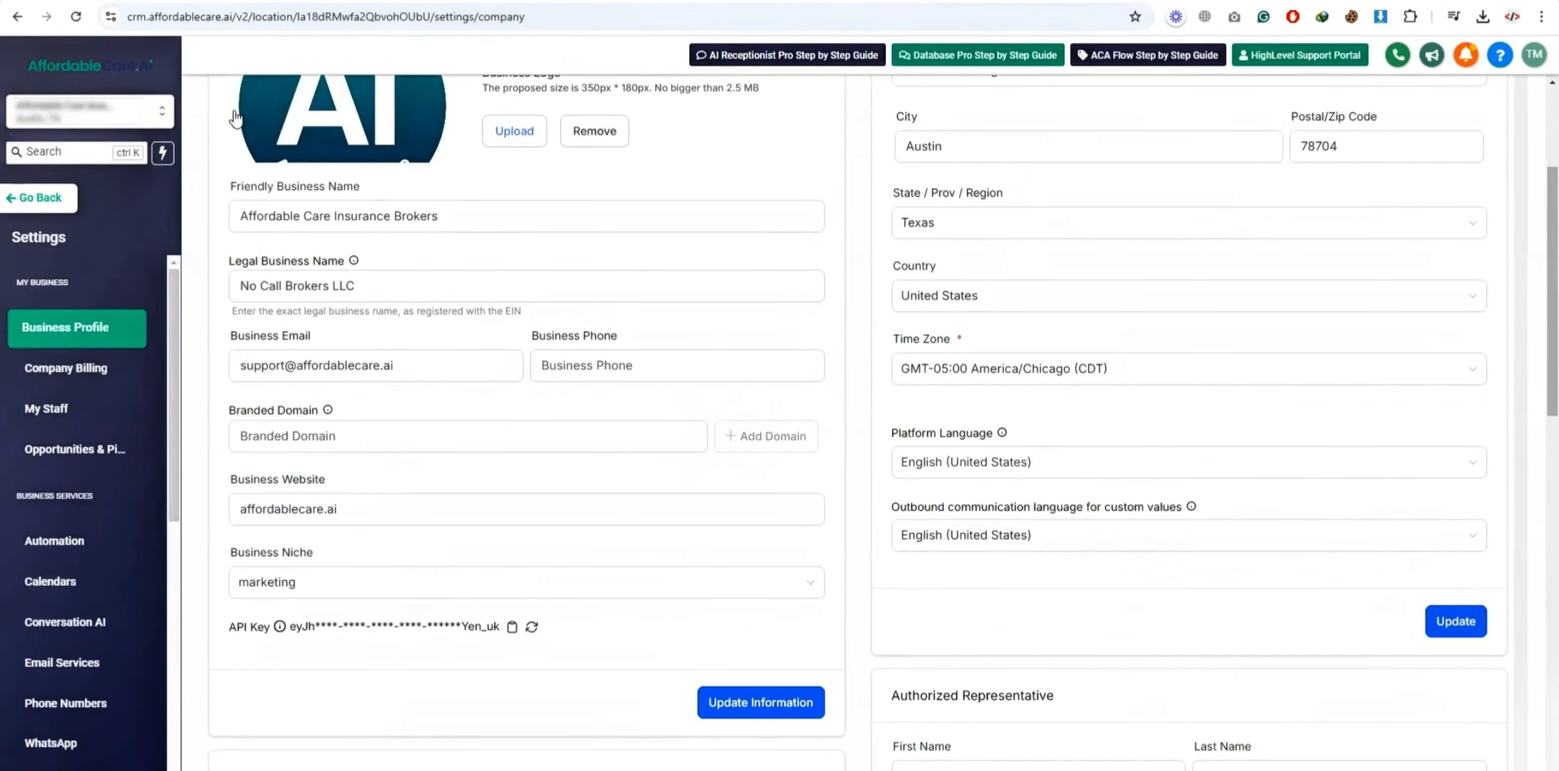
{"action": "double_click", "coordinate": [400, 16]}
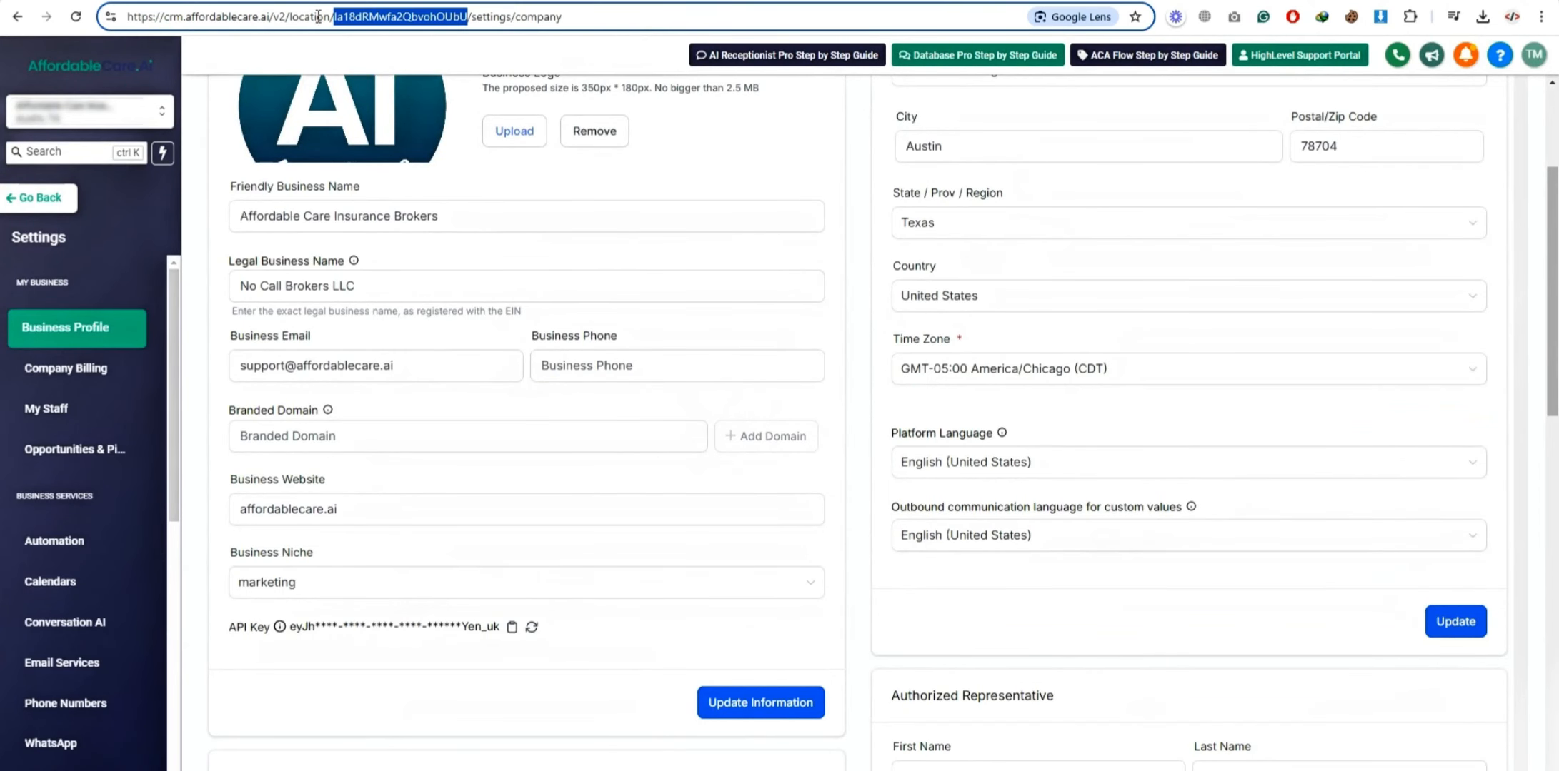
{"action": "left_click", "coordinate": [361, 20]}
{"action": "double_click", "coordinate": [386, 20]}
{"action": "key", "text": "ctrl+c"}
Replace the Location Id in the Sherpasync pro app settings with the copied location ID.
{"action": "key", "text": "alt+Tab"}
{"action": "double_click", "coordinate": [347, 228]}
{"action": "key", "text": "ctrl+v"}
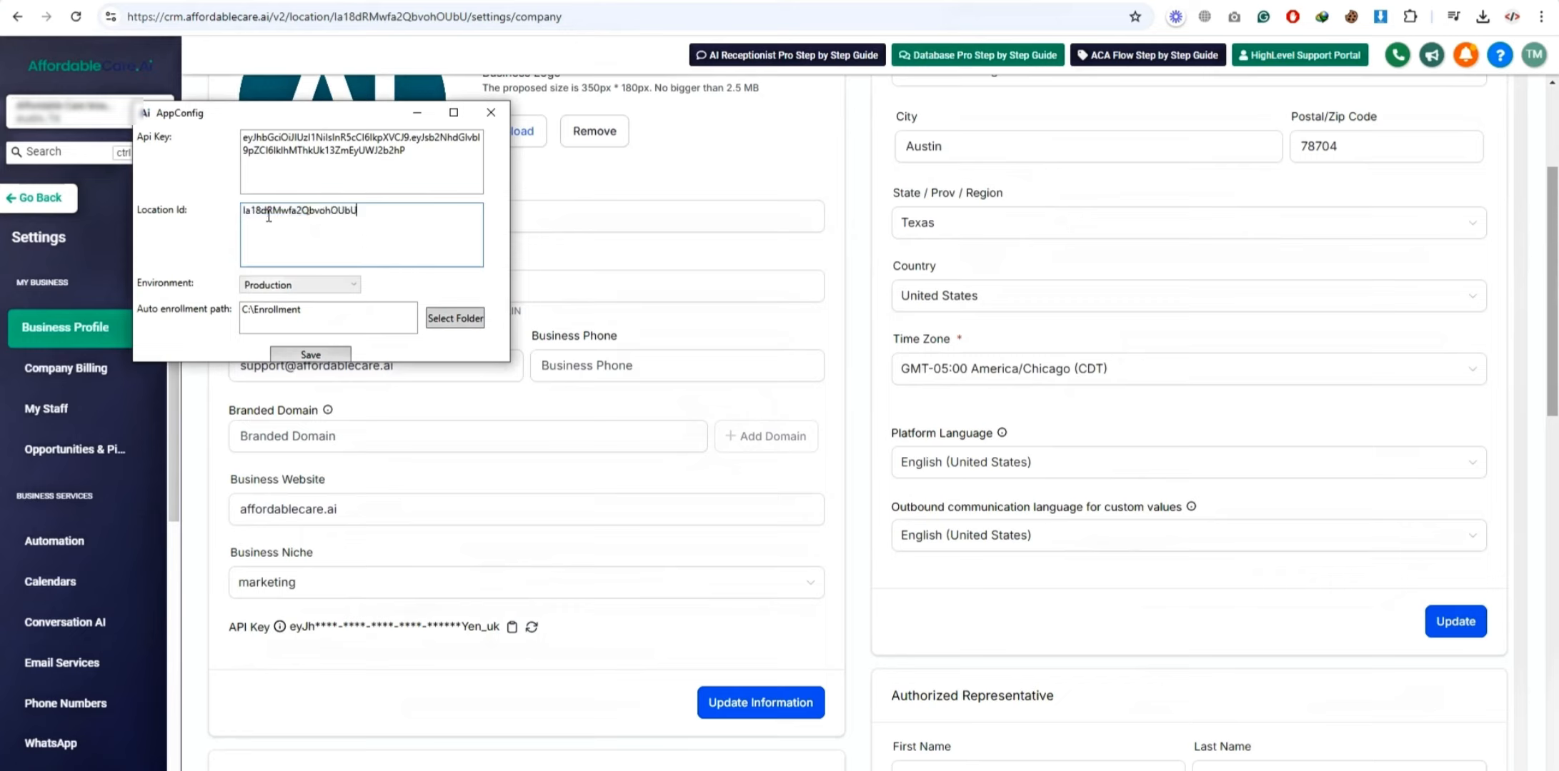
{"action": "double_click", "coordinate": [337, 212]}
{"action": "left_click", "coordinate": [378, 240]}
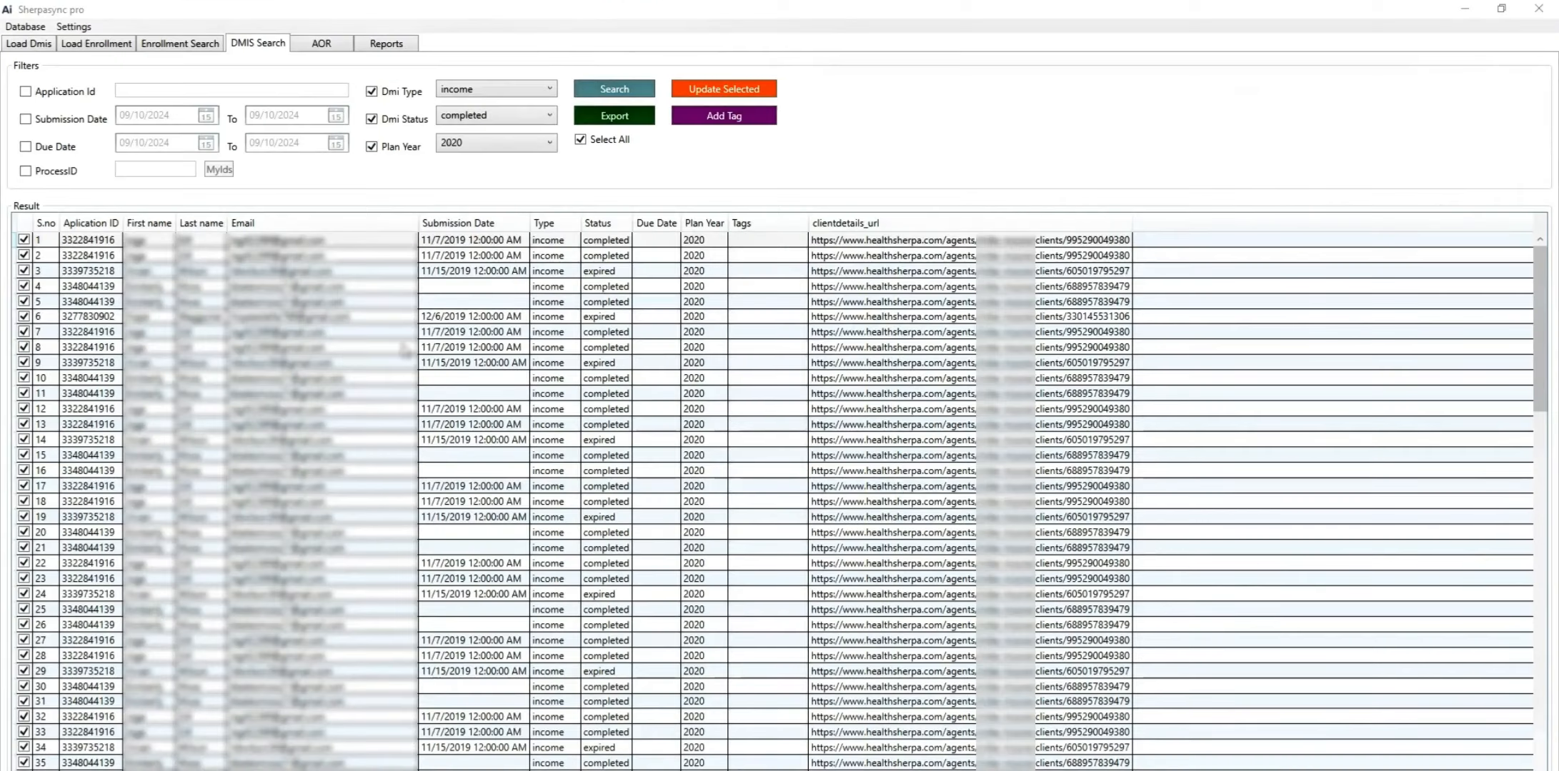
Open the custom field settings and select the Suffix entry among the mapped values.
{"action": "left_click", "coordinate": [72, 29]}
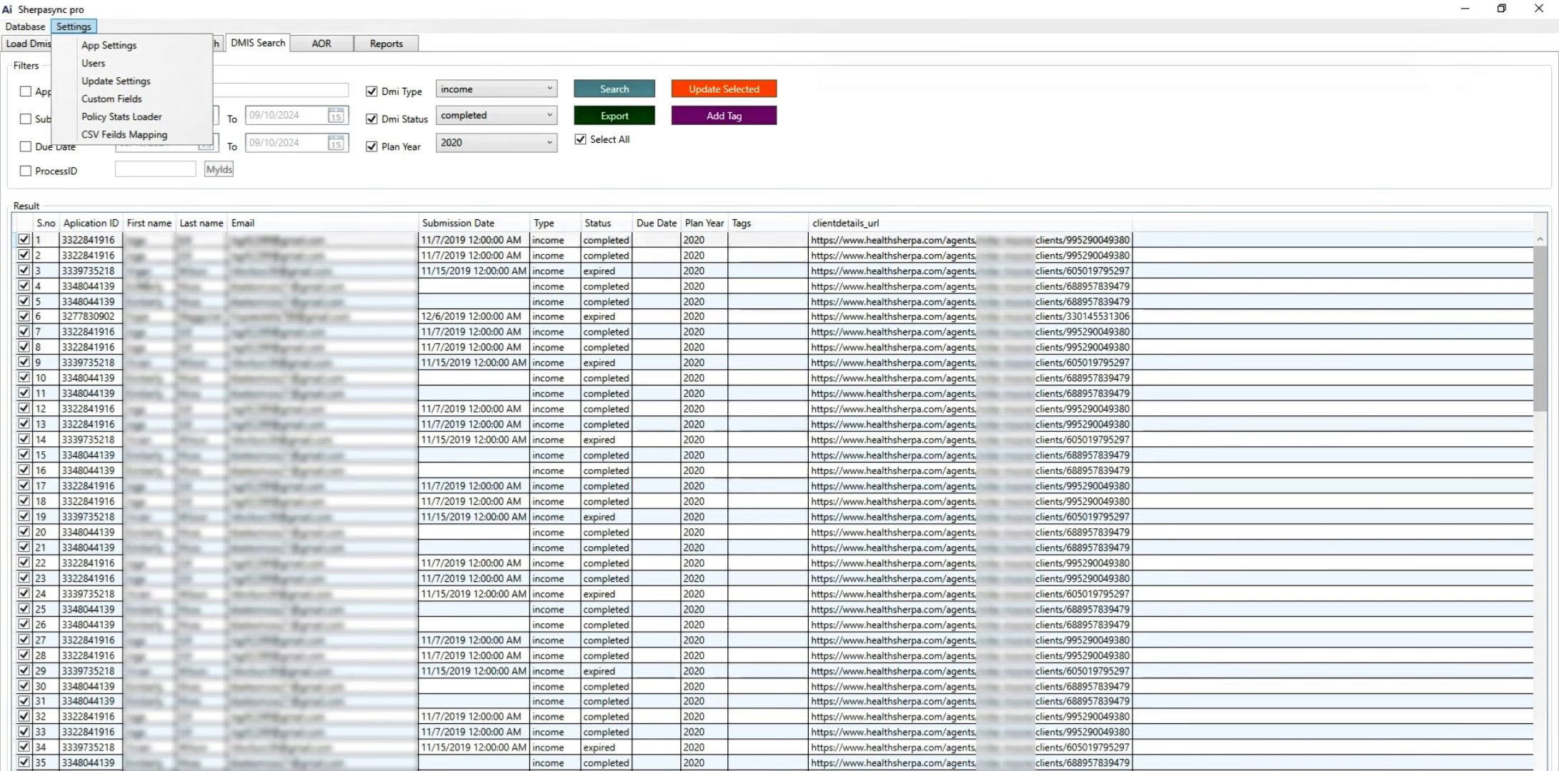
{"action": "left_click", "coordinate": [141, 107]}
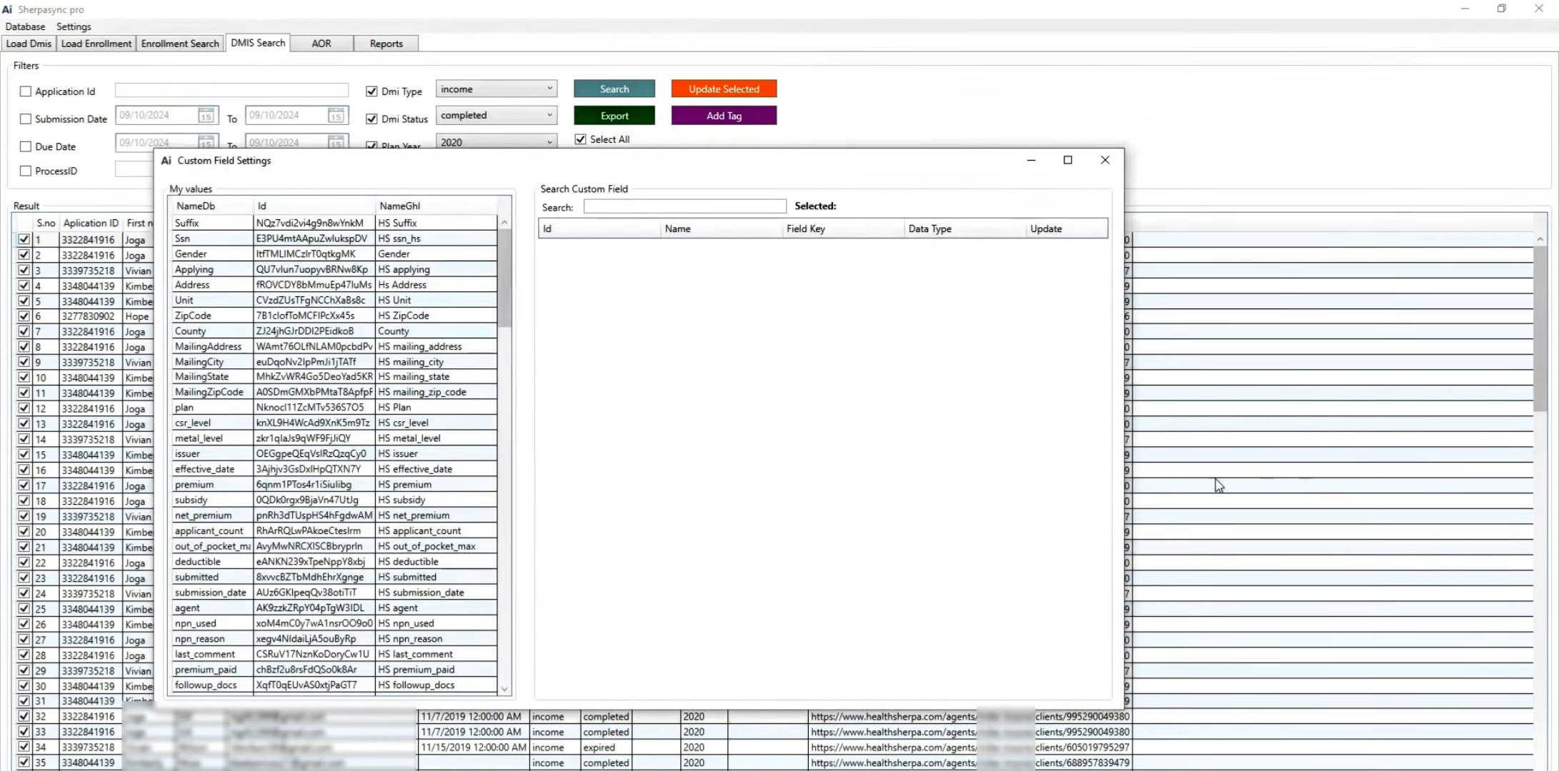
{"action": "left_click_drag", "start_coordinate": [300, 161], "coordinate": [270, 153]}
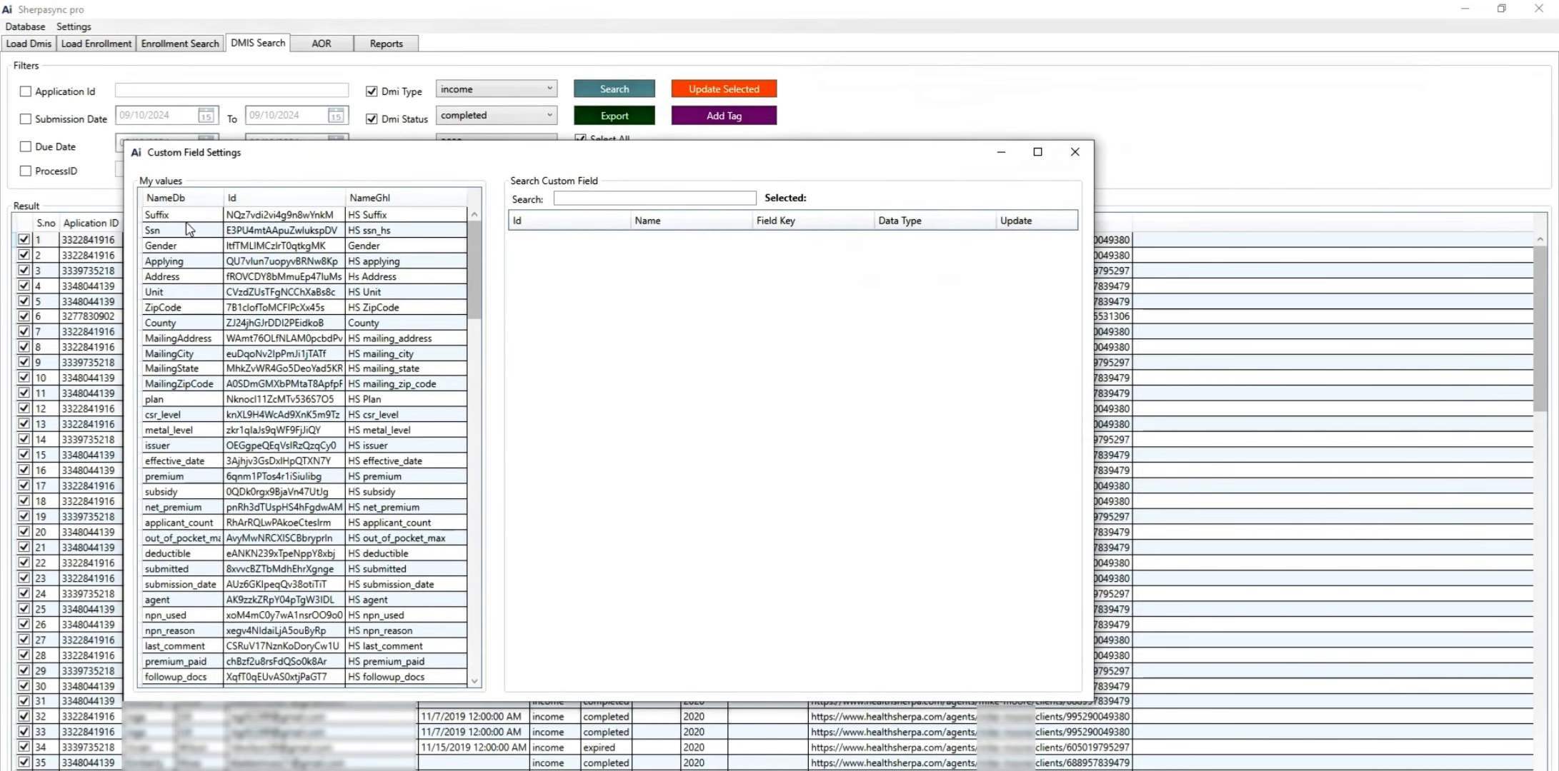
{"action": "left_click", "coordinate": [173, 214]}
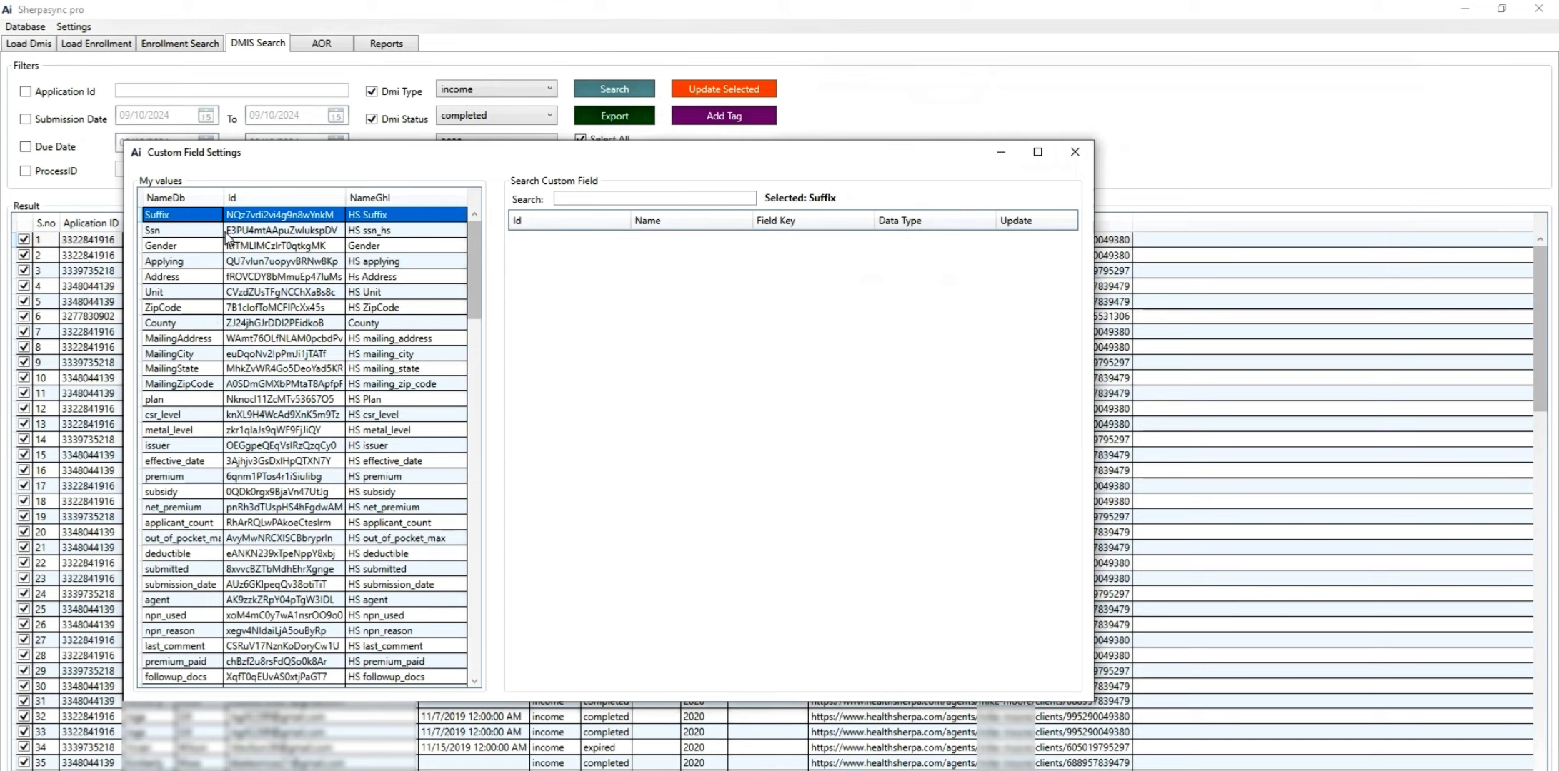
{"action": "left_click", "coordinate": [160, 218]}
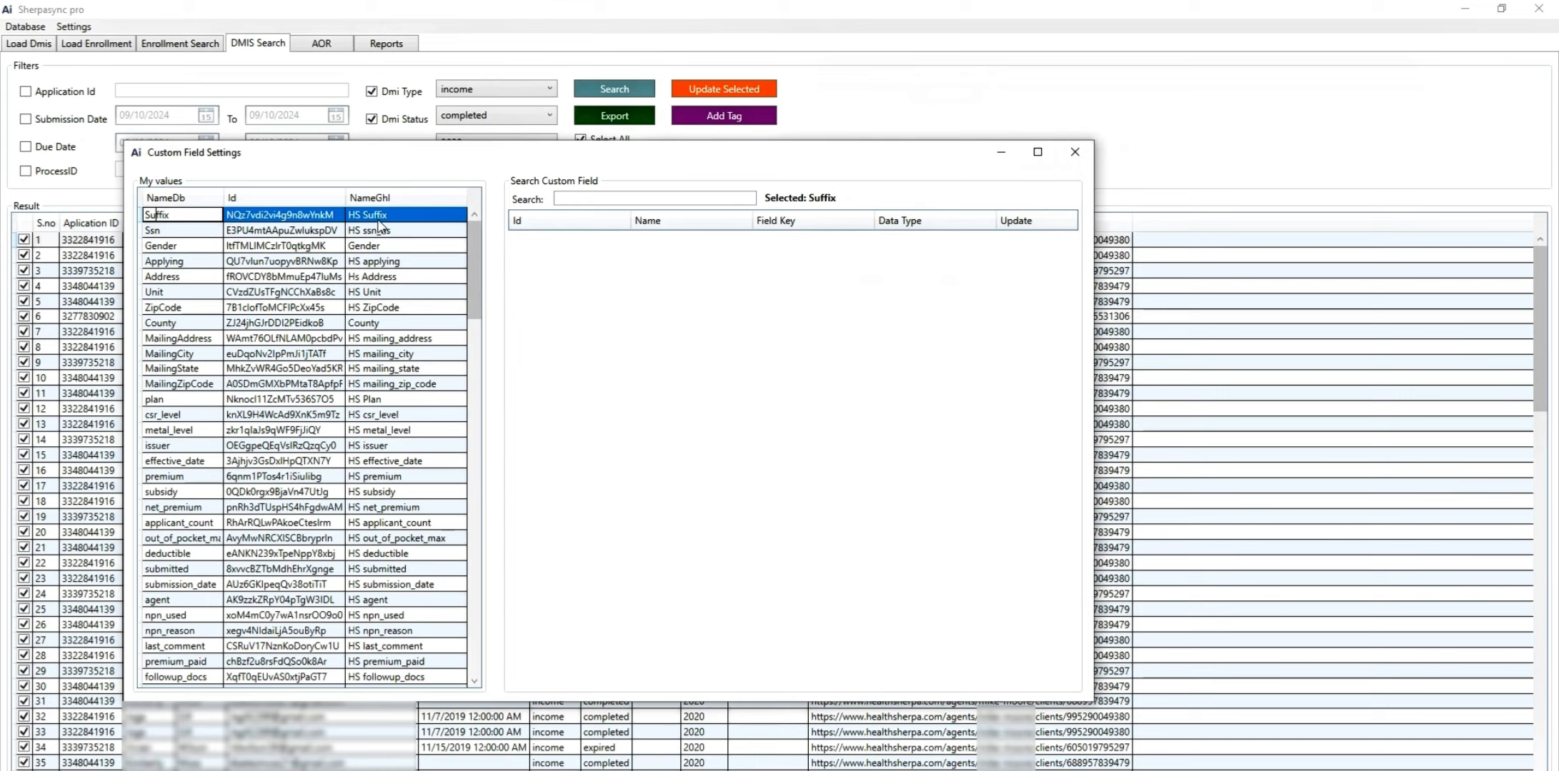
{"action": "left_click", "coordinate": [406, 218]}
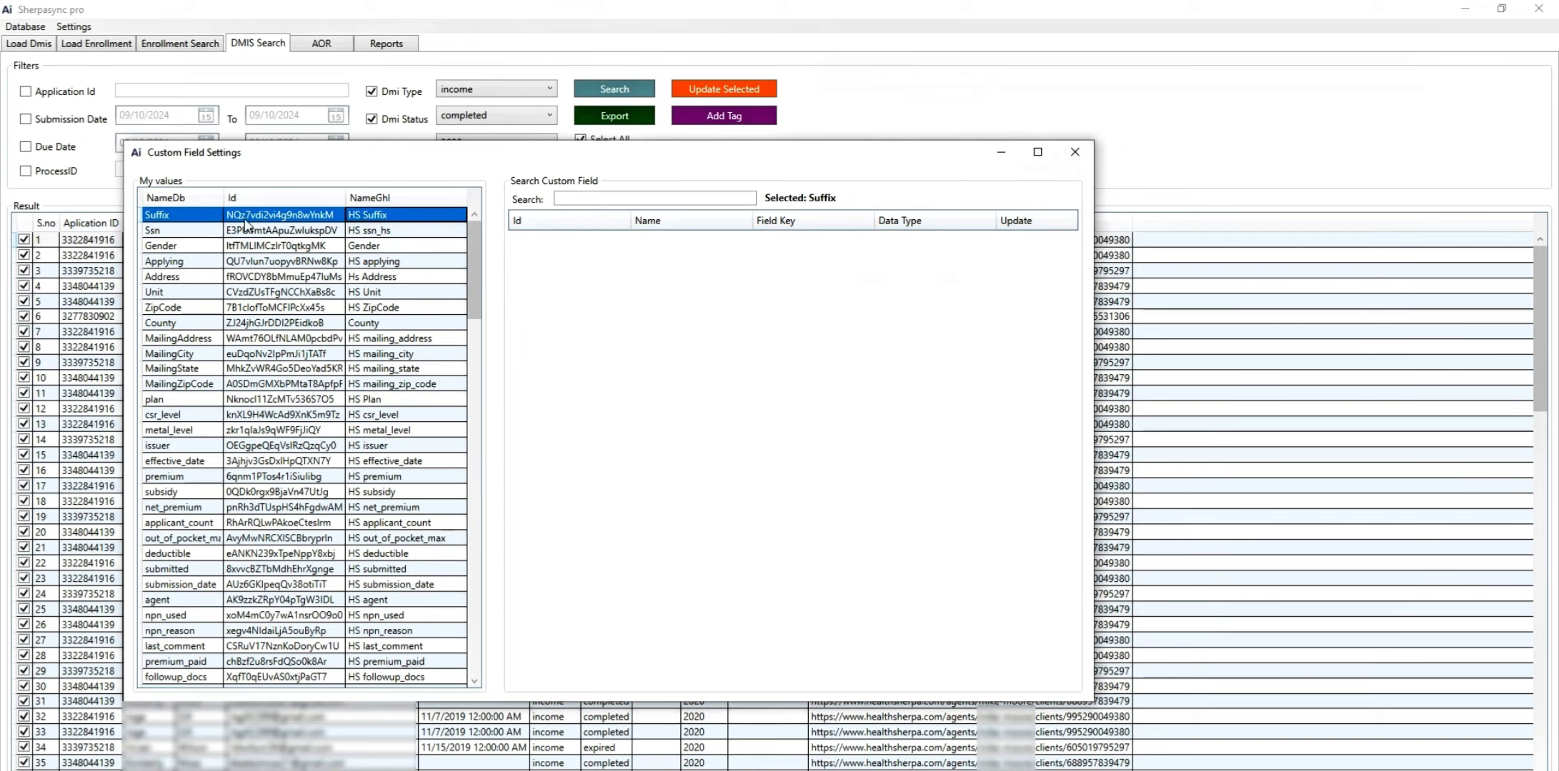
Search the CRM custom fields for "hs" and select the HS applying field.
{"action": "left_click", "coordinate": [645, 199]}
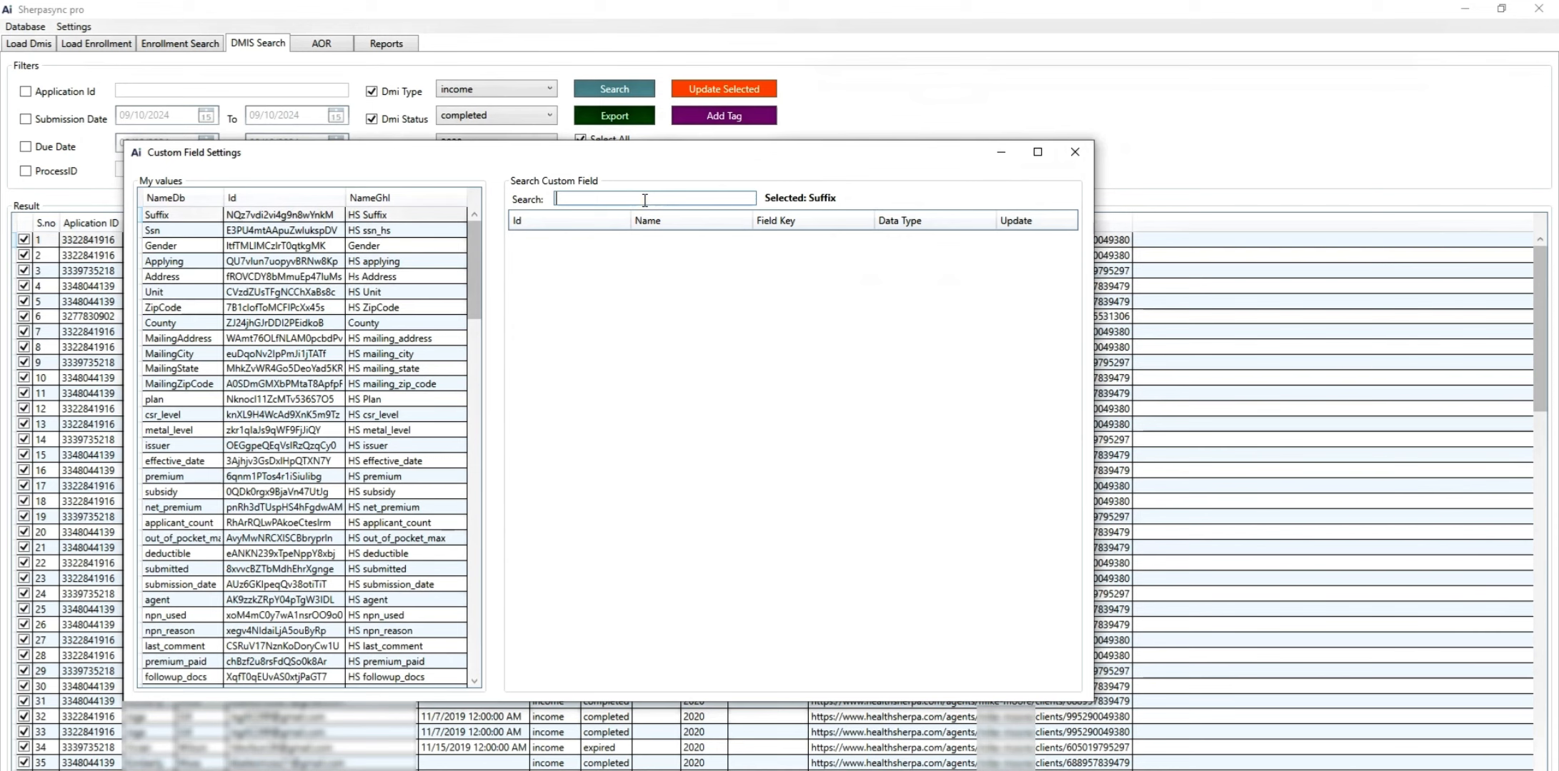
{"action": "type", "text": "hs"}
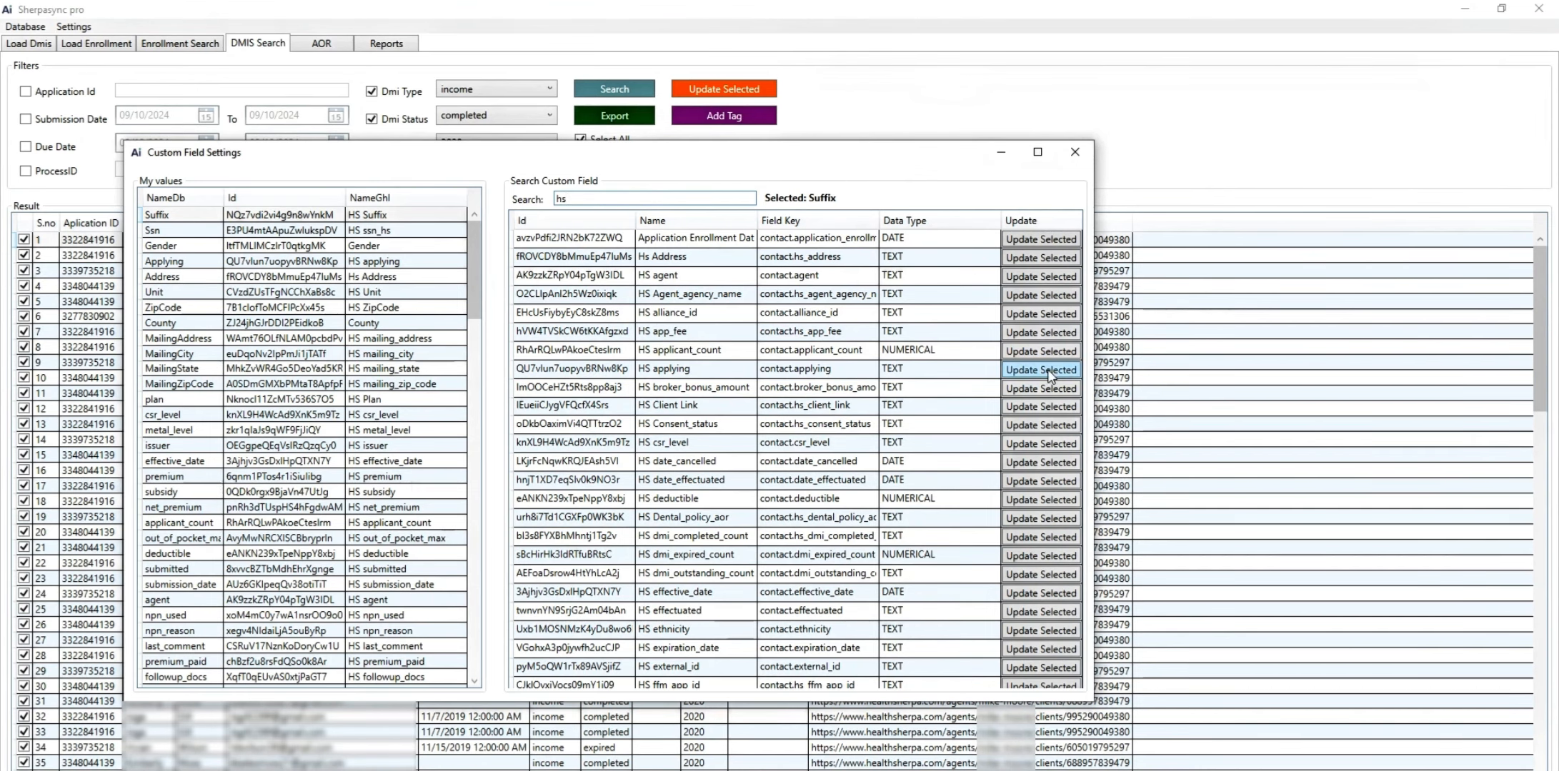
{"action": "left_click", "coordinate": [678, 372]}
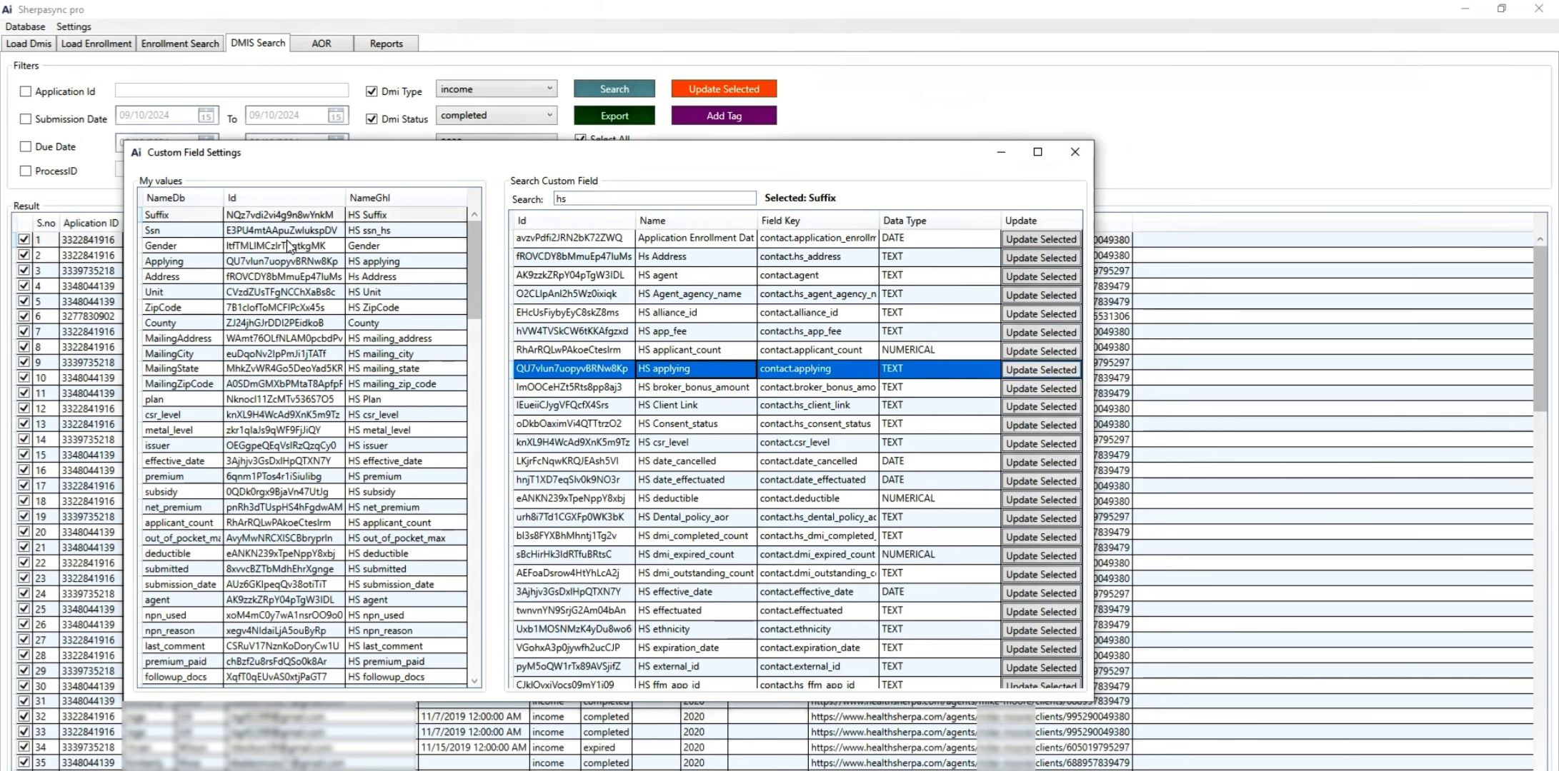
Review the list of existing custom field mappings and close the custom field settings.
{"action": "scroll", "coordinate": [393, 378], "scroll_direction": "down", "scroll_amount": 8}
{"action": "scroll", "coordinate": [395, 385], "scroll_direction": "up", "scroll_amount": 8}
{"action": "left_click_drag", "start_coordinate": [248, 150], "coordinate": [326, 166]}
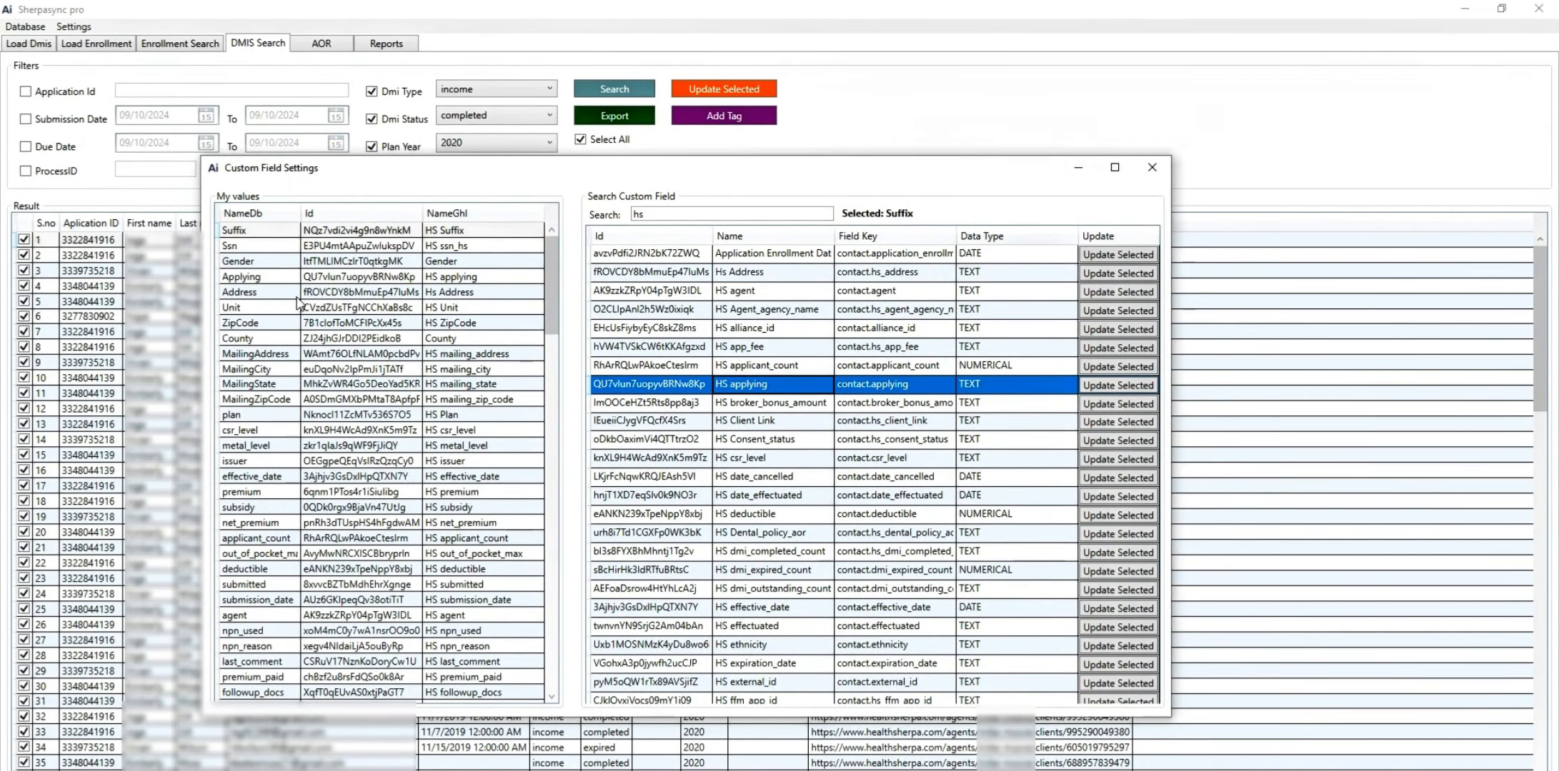
{"action": "left_click", "coordinate": [1246, 500]}
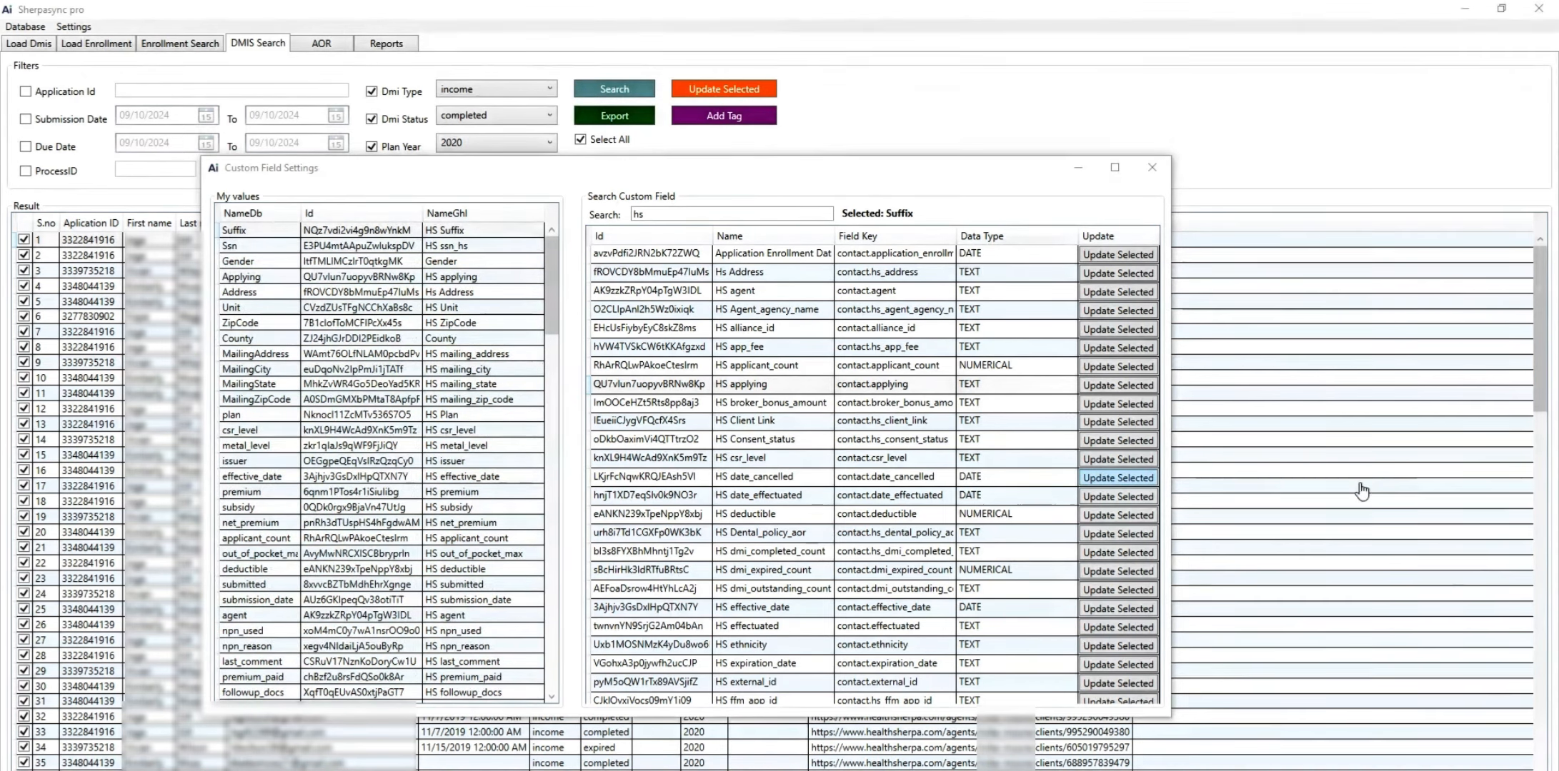
{"action": "left_click", "coordinate": [1152, 169]}
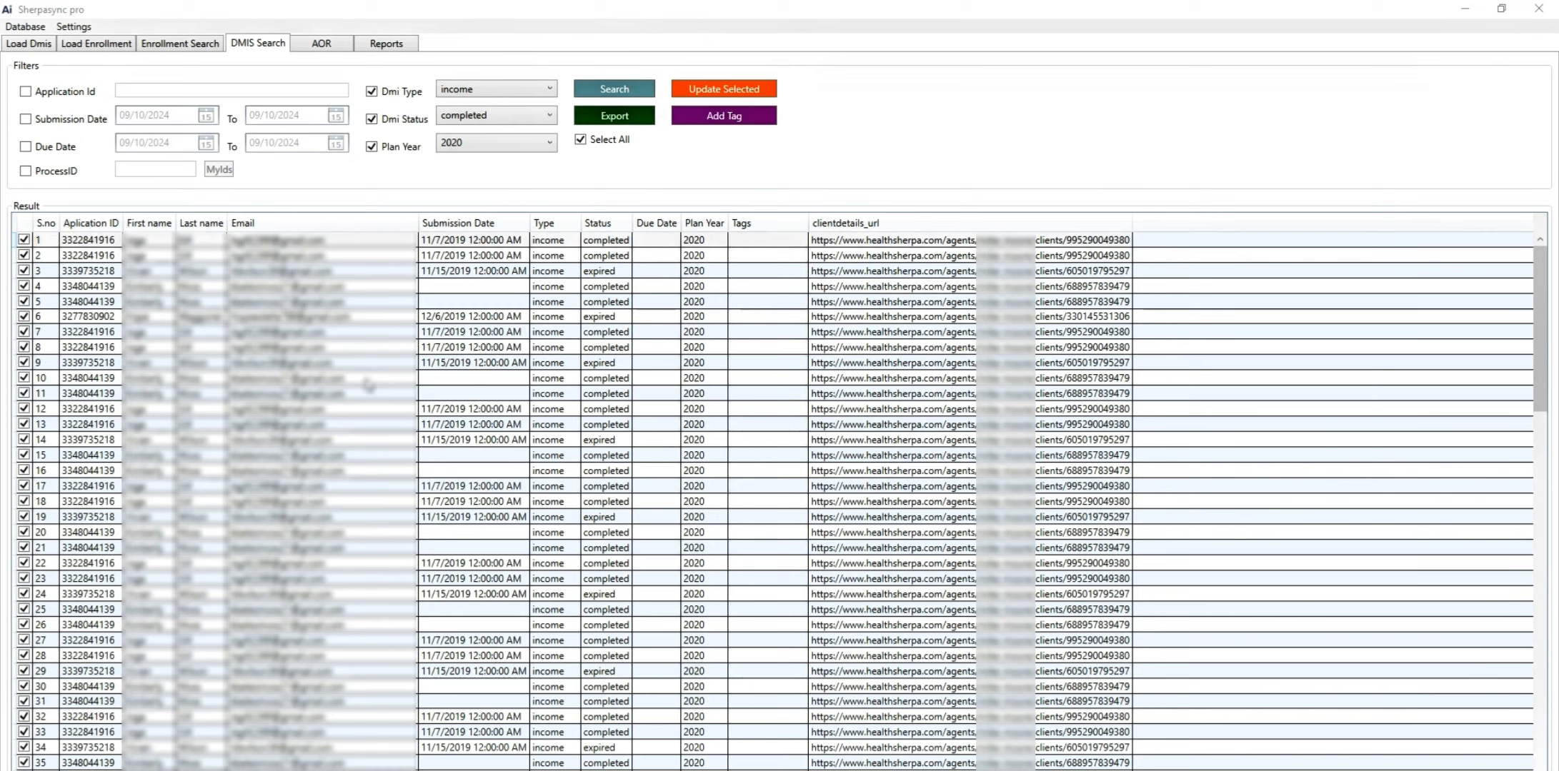
{"action": "left_click", "coordinate": [73, 29]}
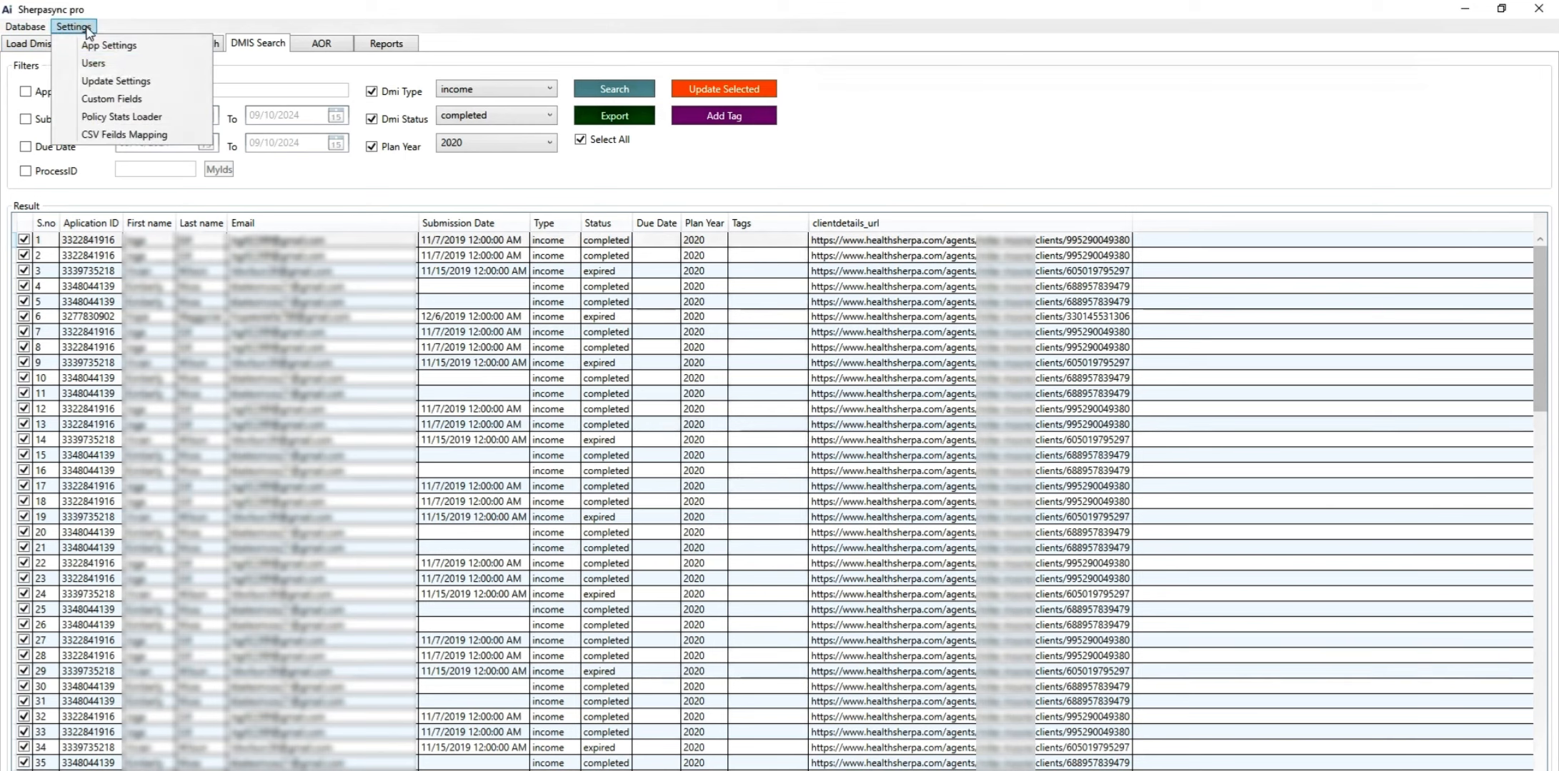
{"action": "left_click", "coordinate": [252, 110]}
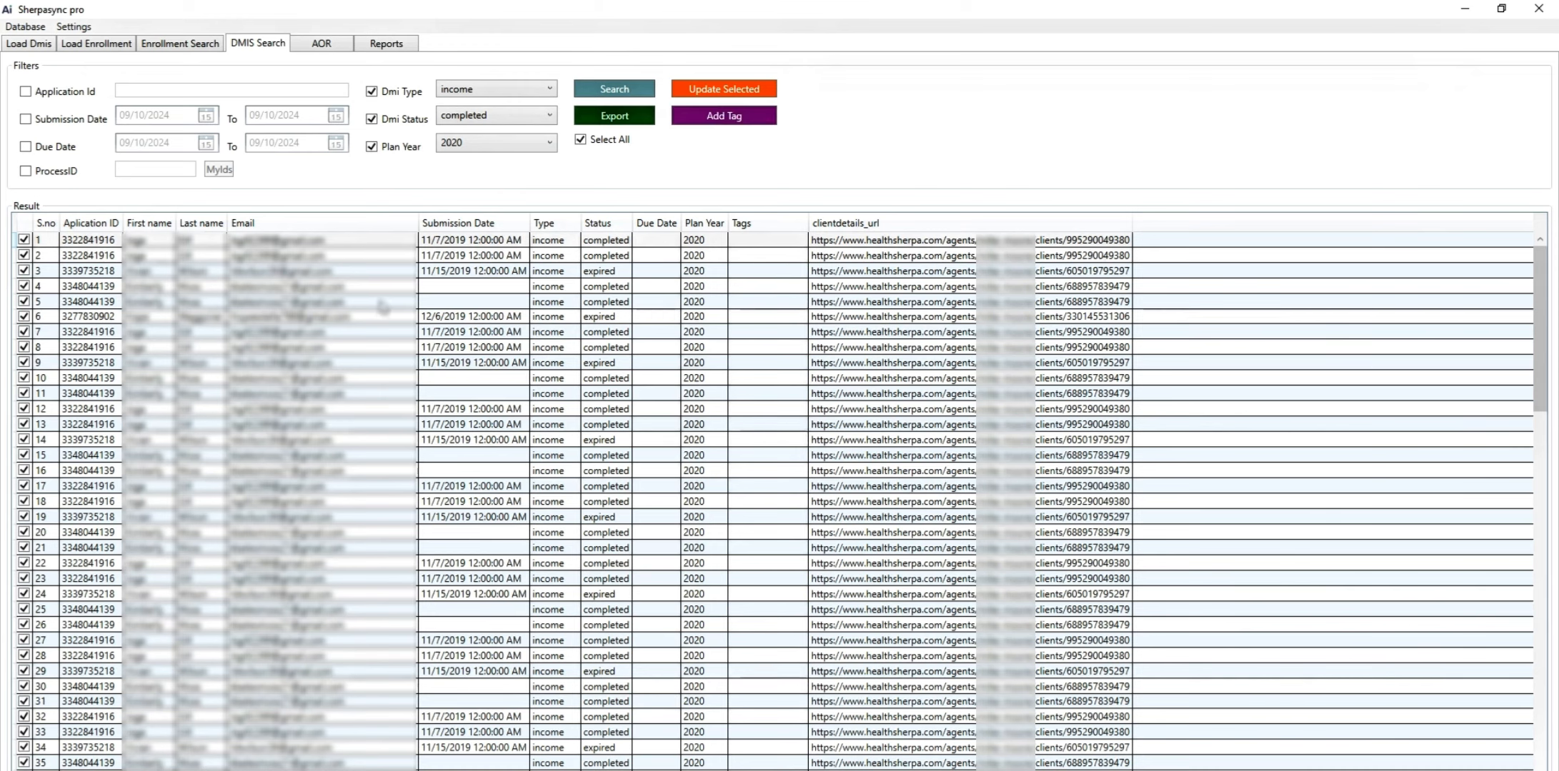
Deselect the first DMI record, toggle the selection of all results, and leave every record selected.
{"action": "left_click", "coordinate": [25, 241]}
{"action": "left_click", "coordinate": [25, 255]}
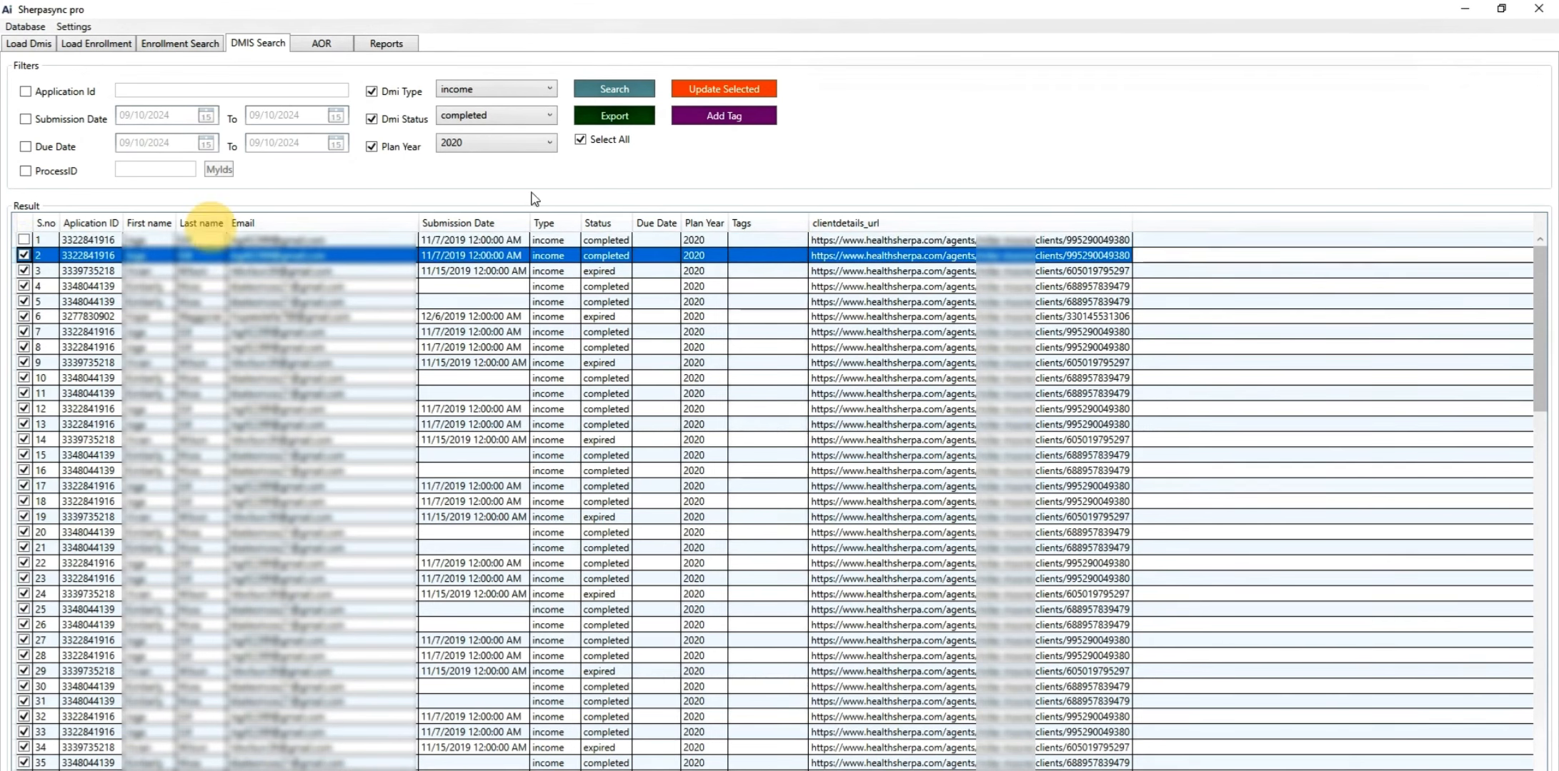
{"action": "left_click", "coordinate": [581, 140]}
{"action": "left_click", "coordinate": [26, 240]}
{"action": "left_click", "coordinate": [581, 140]}
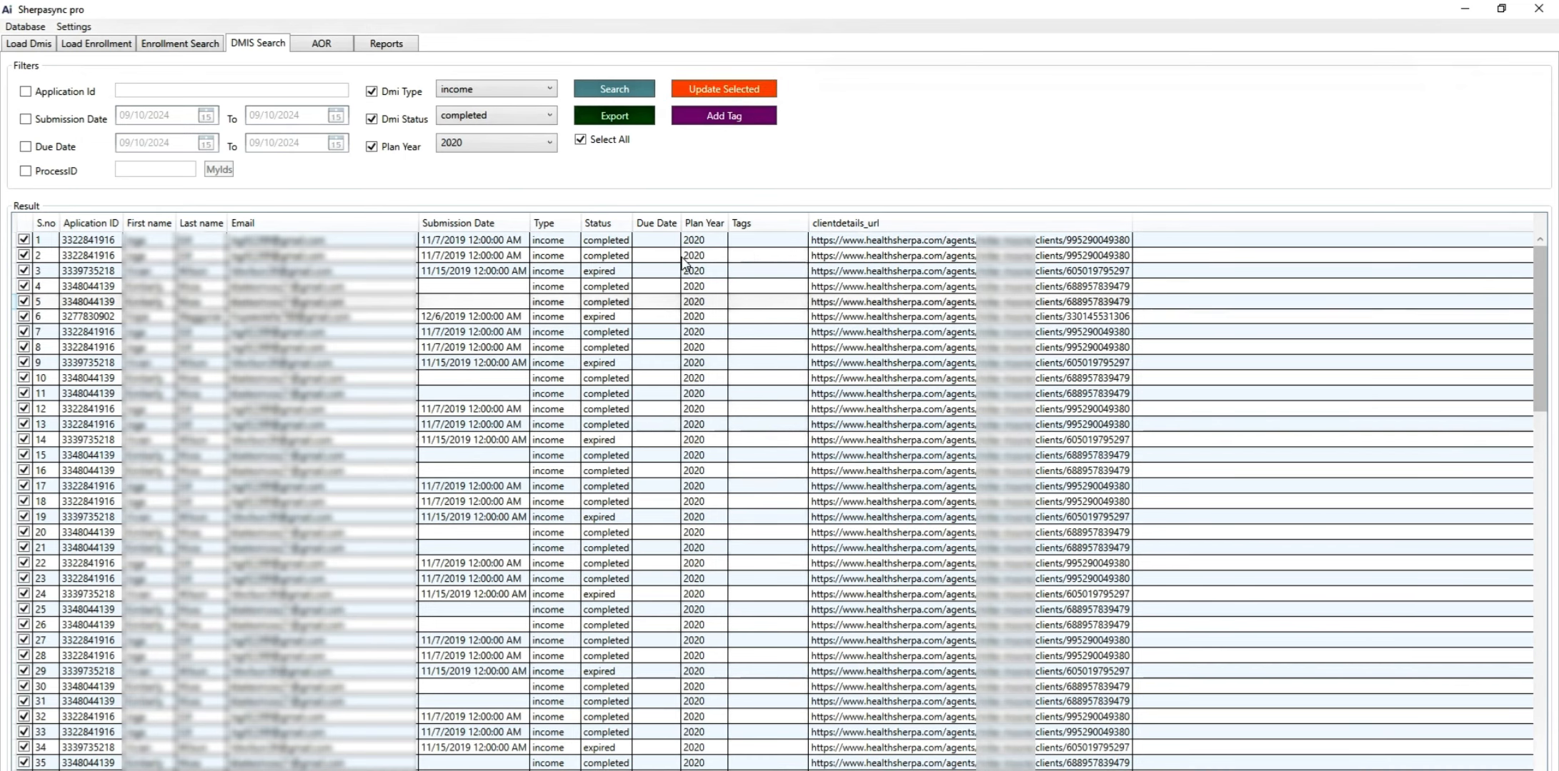
{"action": "scroll", "coordinate": [255, 397], "scroll_direction": "down", "scroll_amount": 10}
{"action": "scroll", "coordinate": [255, 398], "scroll_direction": "up", "scroll_amount": 10}
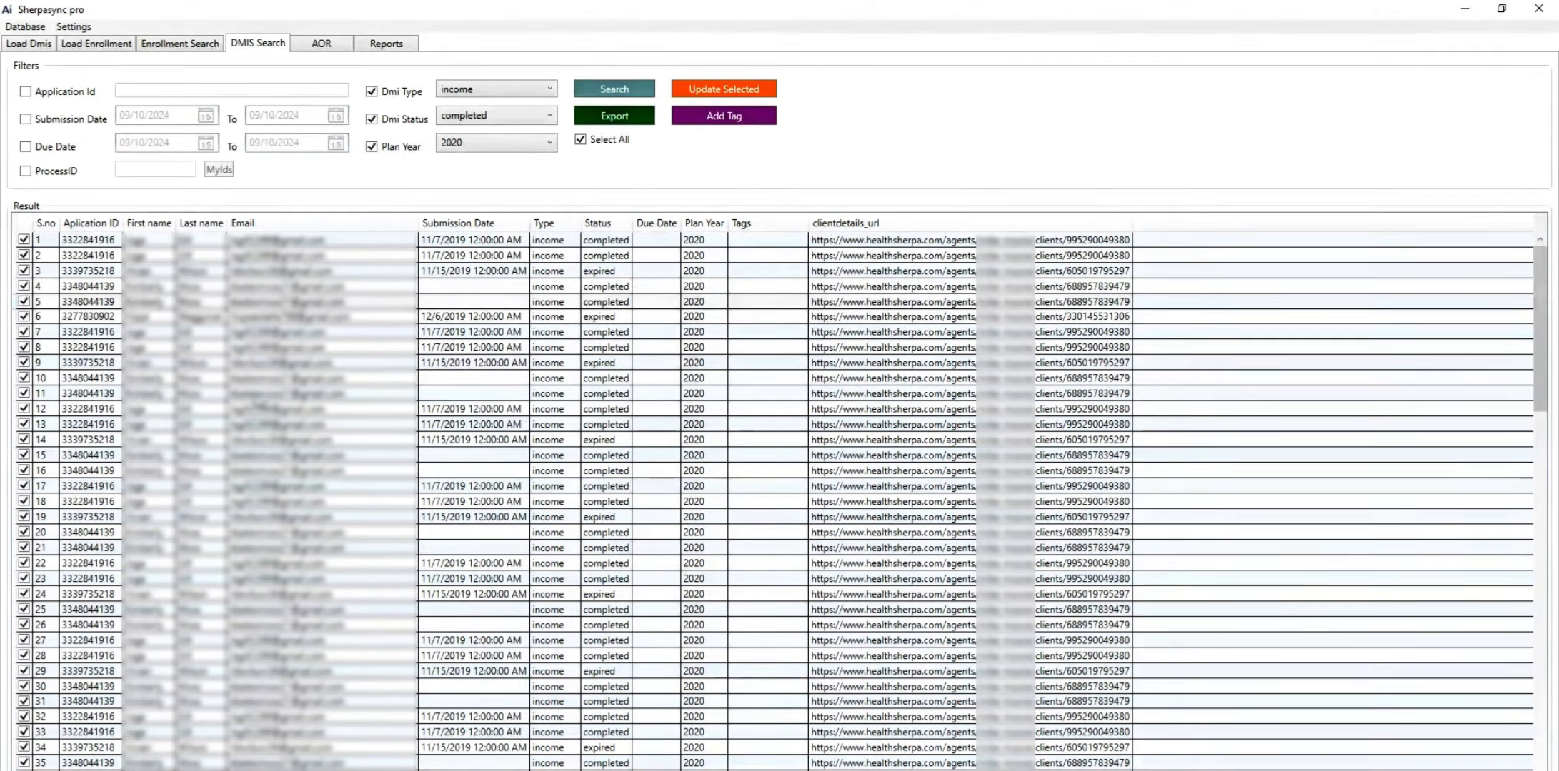